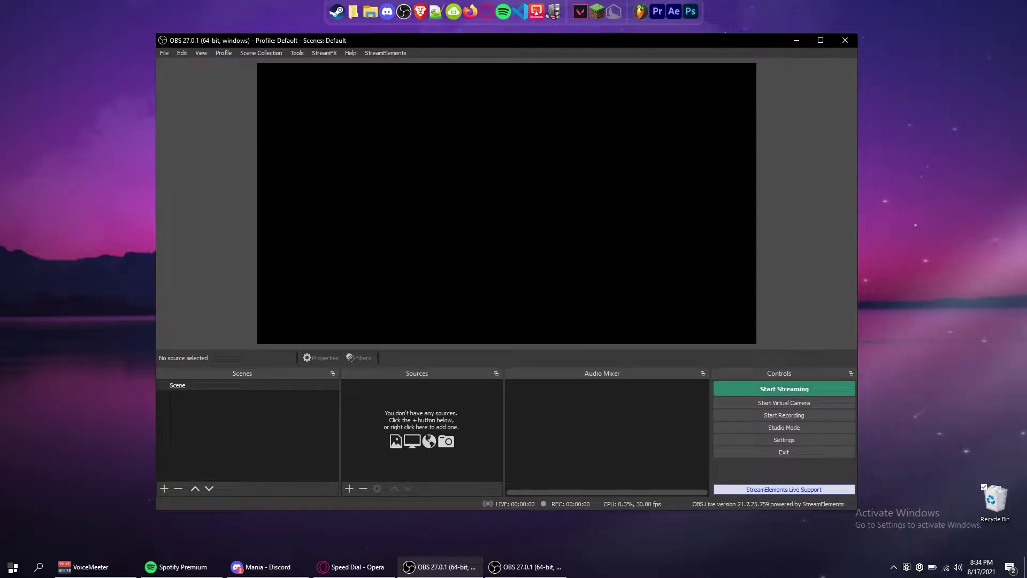
pyautogui.moveTo(325, 134); pyautogui.dragTo(479, 212)
pyautogui.moveTo(412, 187); pyautogui.dragTo(348, 151)
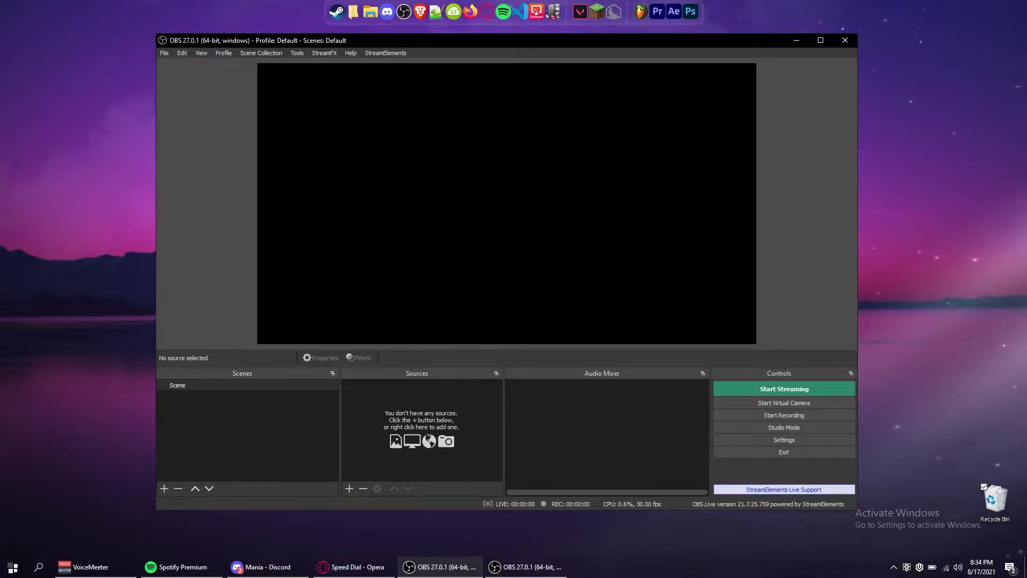
pyautogui.click(239, 389)
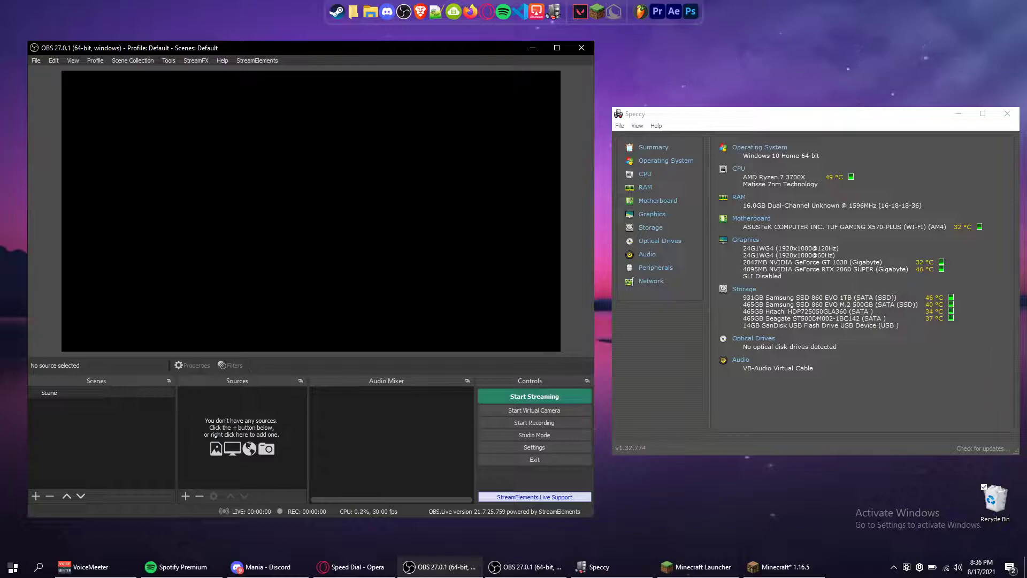
pyautogui.click(781, 162)
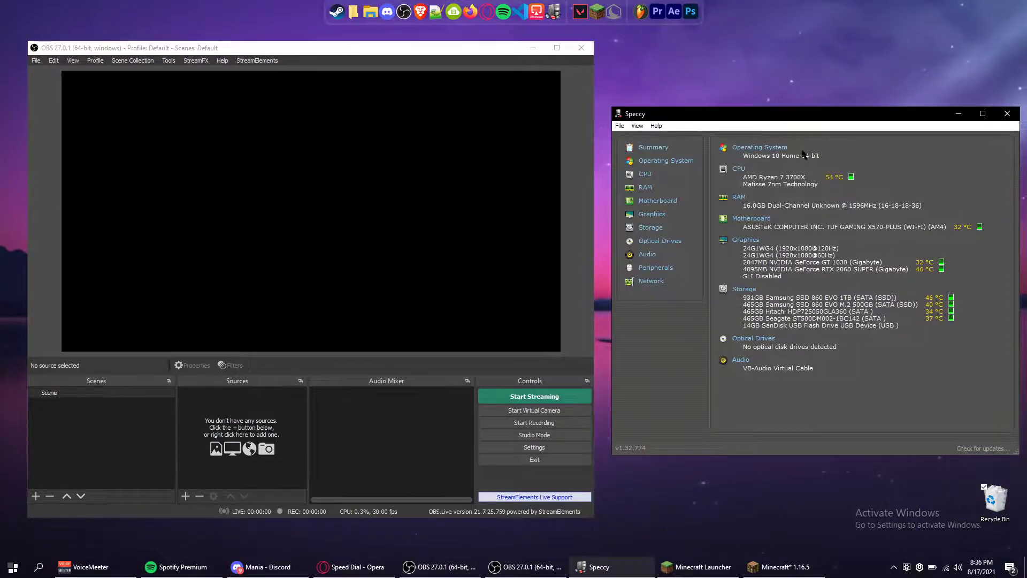
pyautogui.moveTo(311, 197); pyautogui.dragTo(315, 239)
pyautogui.moveTo(306, 155); pyautogui.dragTo(319, 178)
pyautogui.moveTo(257, 127); pyautogui.dragTo(490, 282)
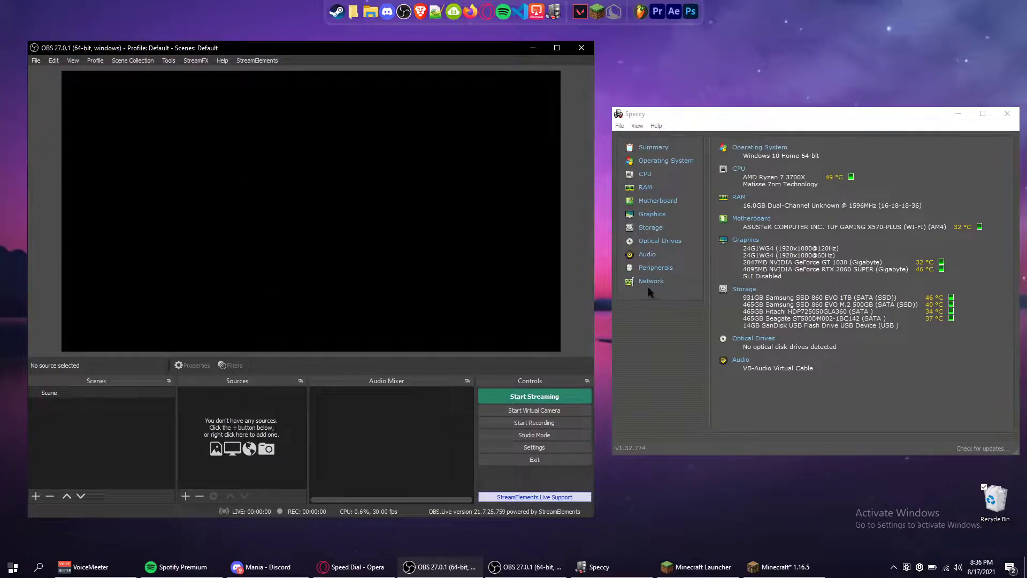
pyautogui.click(688, 110)
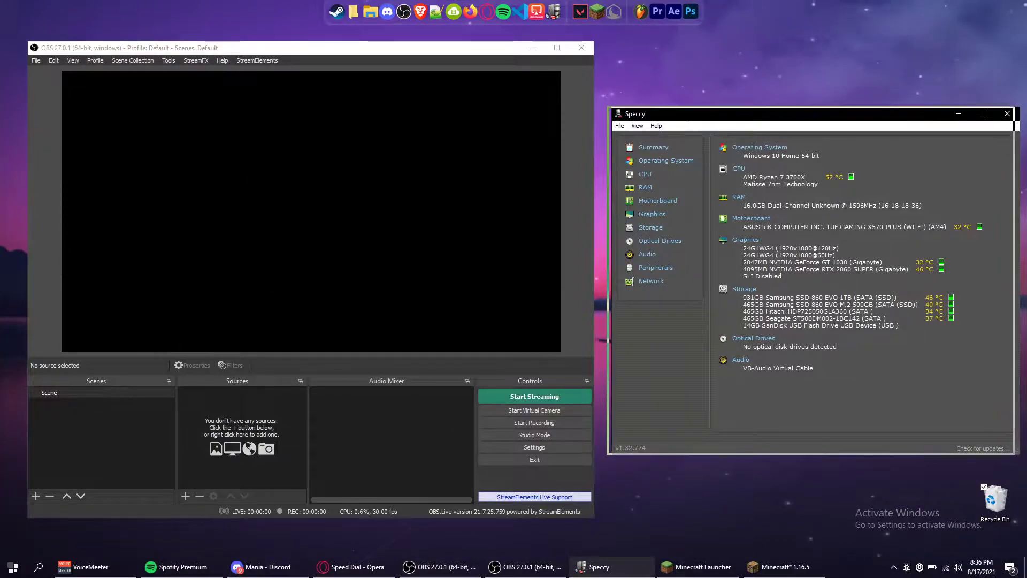
pyautogui.moveTo(685, 111); pyautogui.dragTo(679, 111)
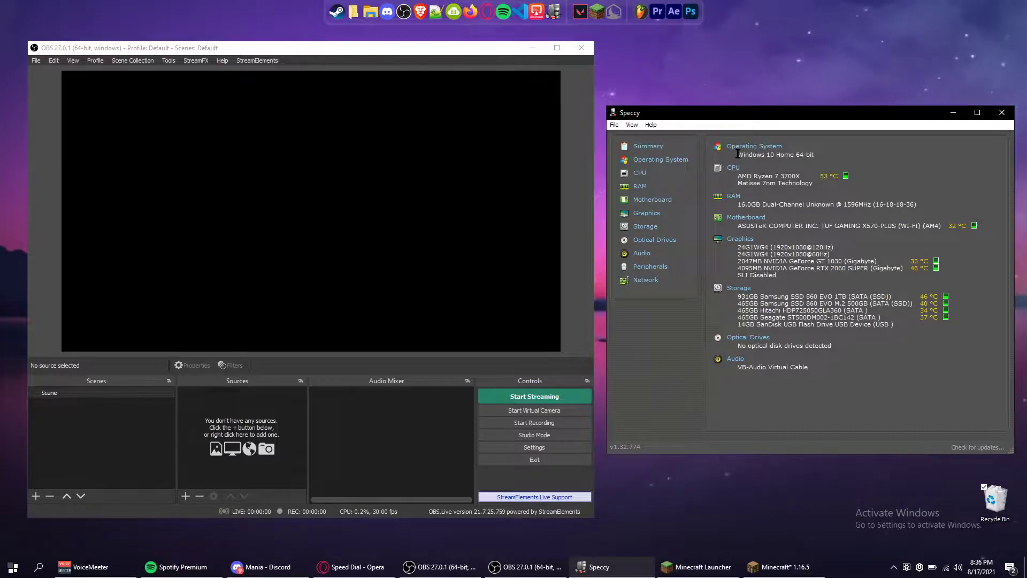
pyautogui.moveTo(651, 113); pyautogui.dragTo(638, 115)
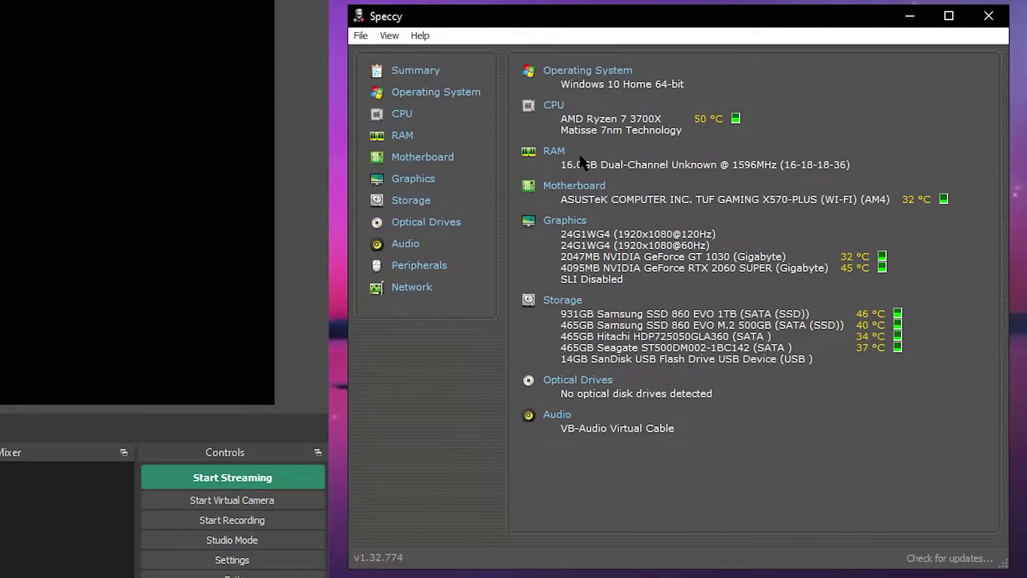
# Review the CPU, RAM and graphics card entries in the Speccy hardware summary
pyautogui.moveTo(560, 119); pyautogui.dragTo(671, 120)
pyautogui.click(666, 123)
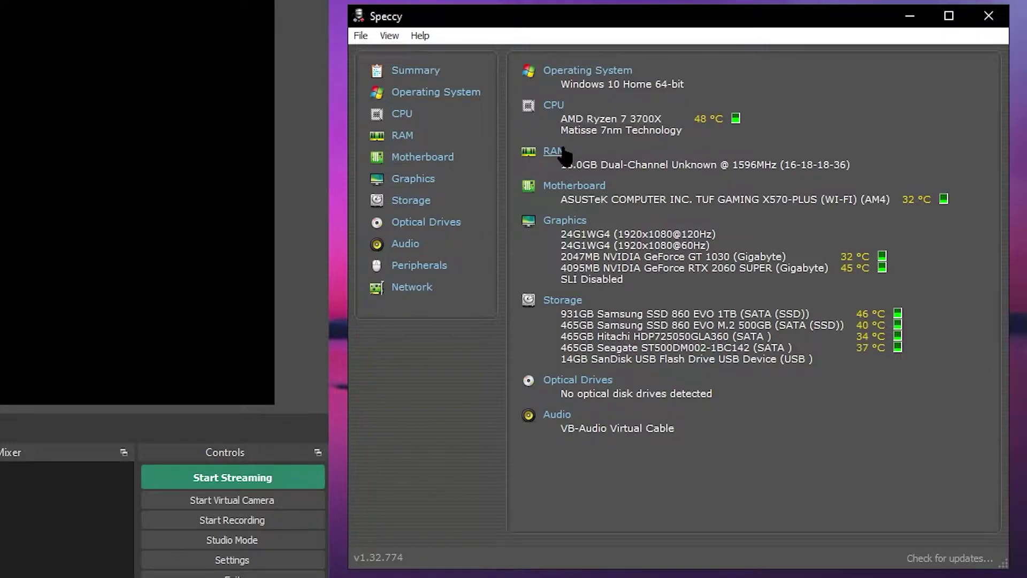
pyautogui.moveTo(560, 165); pyautogui.dragTo(668, 172)
pyautogui.click(604, 229)
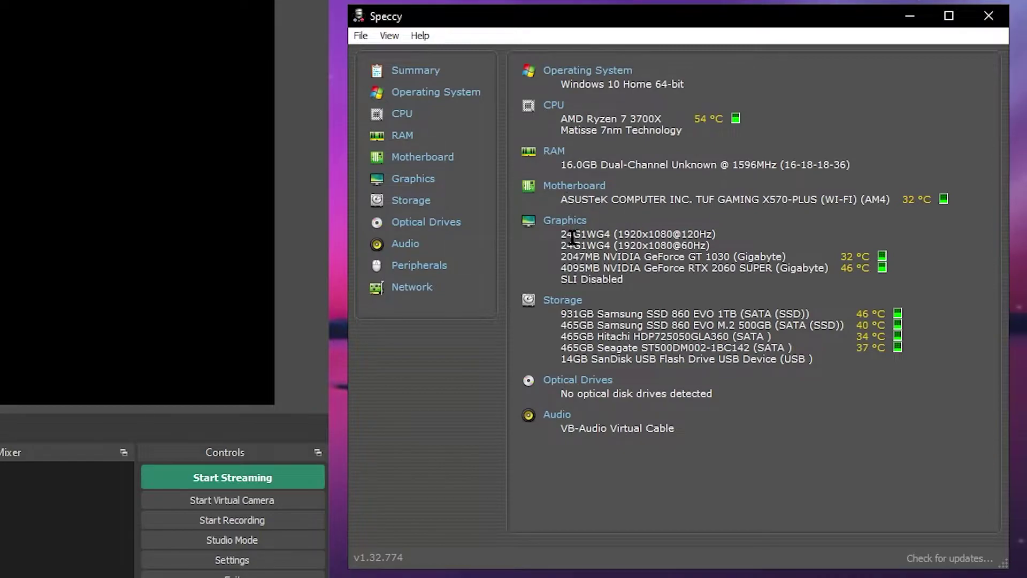
pyautogui.moveTo(560, 268); pyautogui.dragTo(781, 269)
pyautogui.click(765, 270)
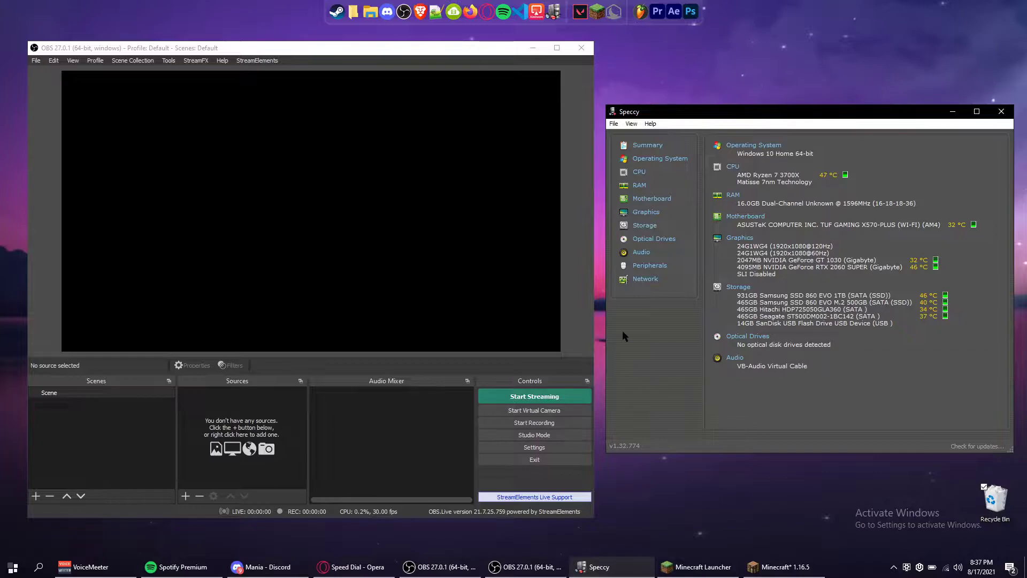
# Switch to OBS and set the Output Mode to Advanced in its output settings
pyautogui.click(586, 283)
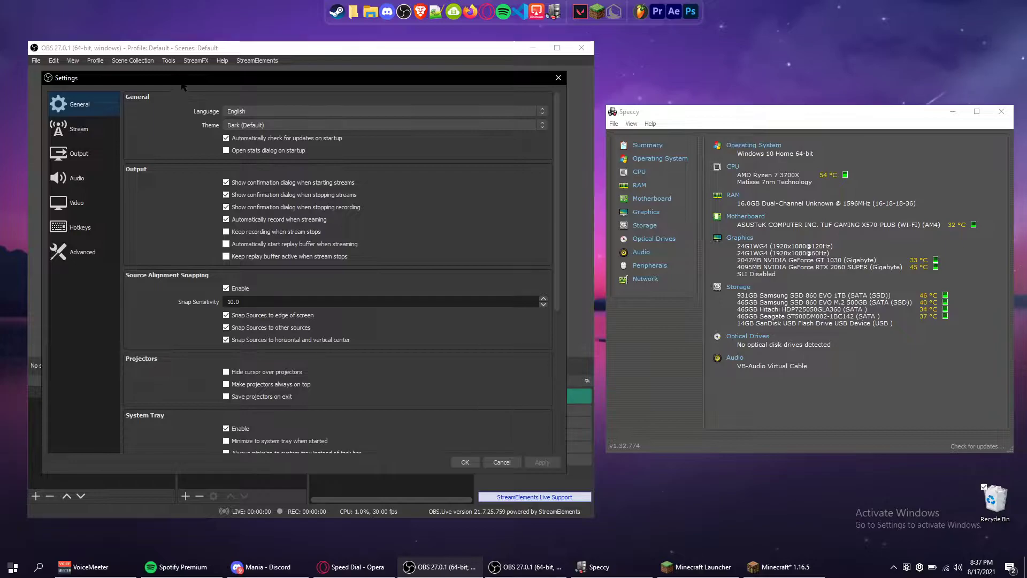
pyautogui.click(88, 131)
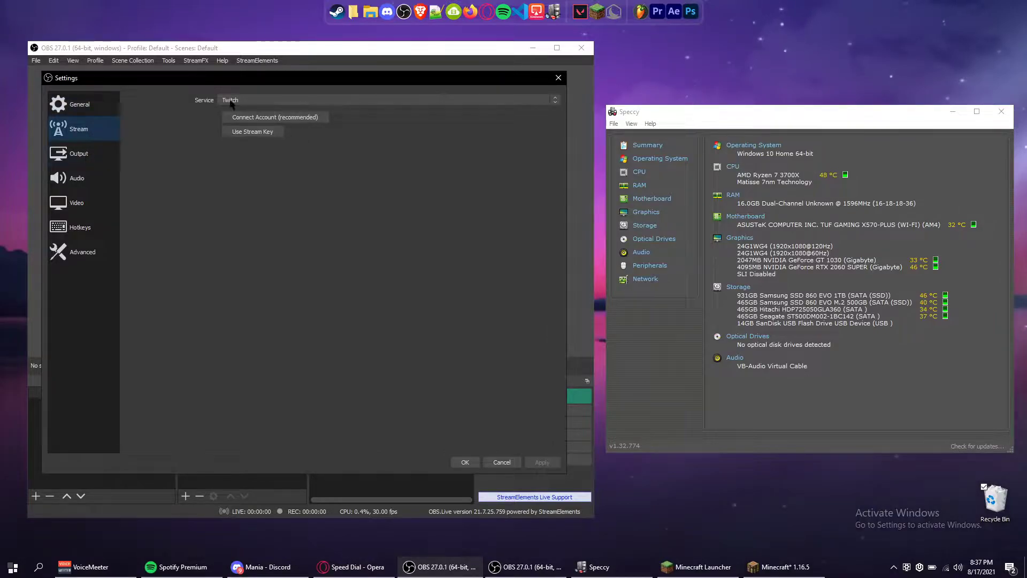
pyautogui.click(92, 156)
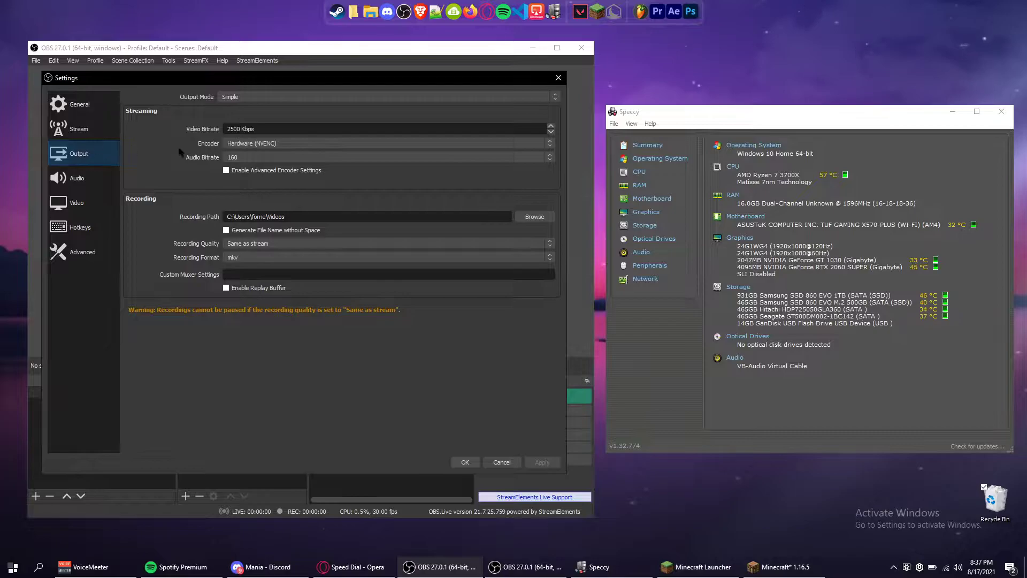
pyautogui.click(256, 97)
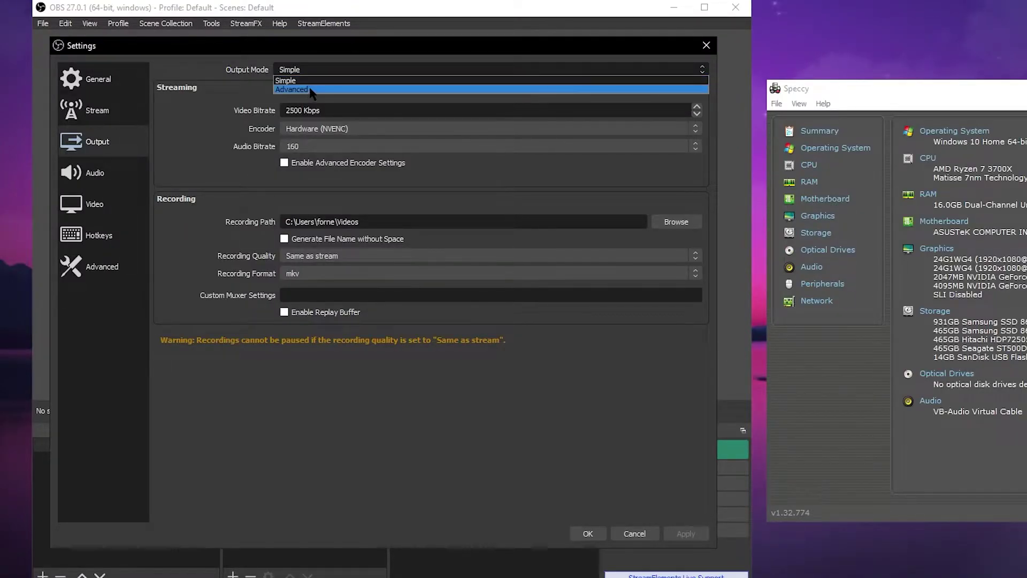
pyautogui.click(235, 70)
pyautogui.click(313, 69)
pyautogui.click(313, 89)
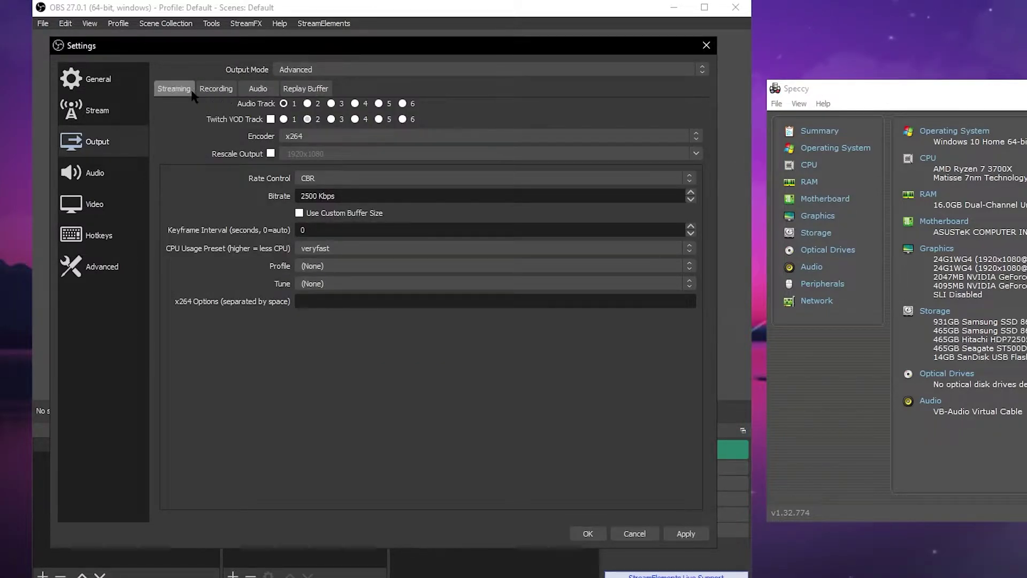
# Set the recording path to D:/Recordings/Tutorial and enable generating file names without spaces
pyautogui.click(230, 89)
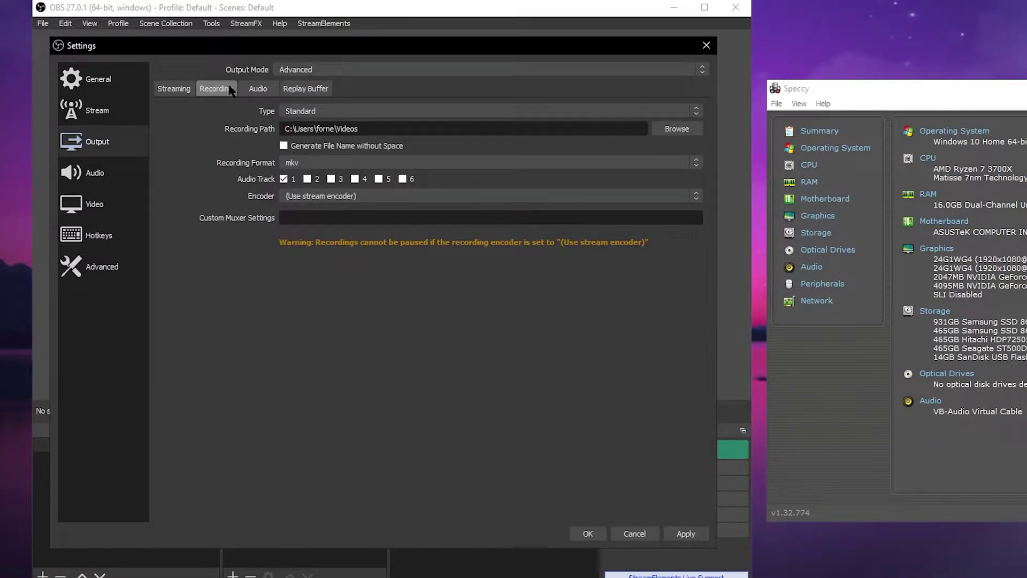
pyautogui.click(315, 113)
pyautogui.click(333, 115)
pyautogui.tripleClick(397, 123)
pyautogui.click(364, 134)
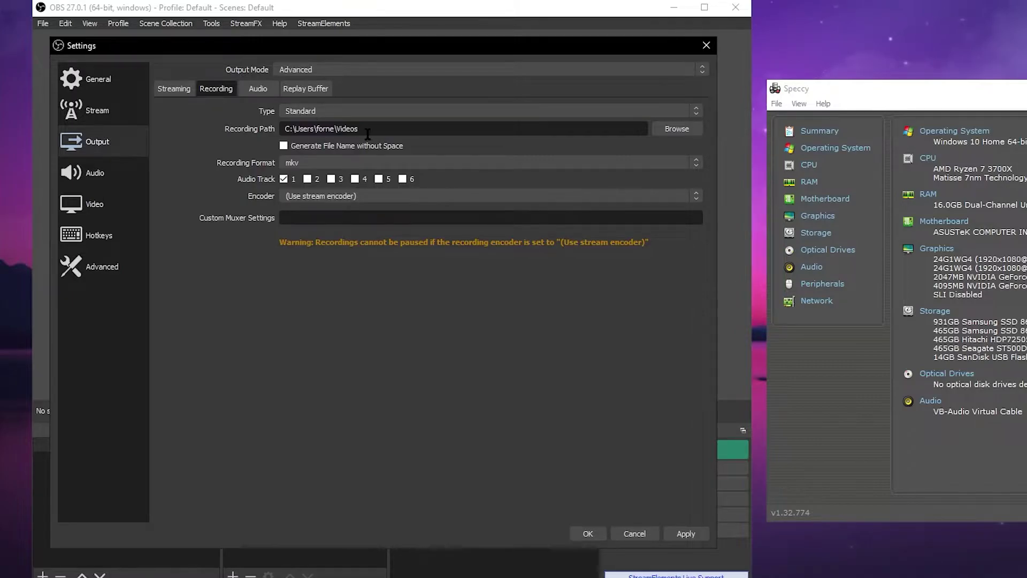
pyautogui.tripleClick(353, 128)
pyautogui.click(355, 128)
pyautogui.click(676, 129)
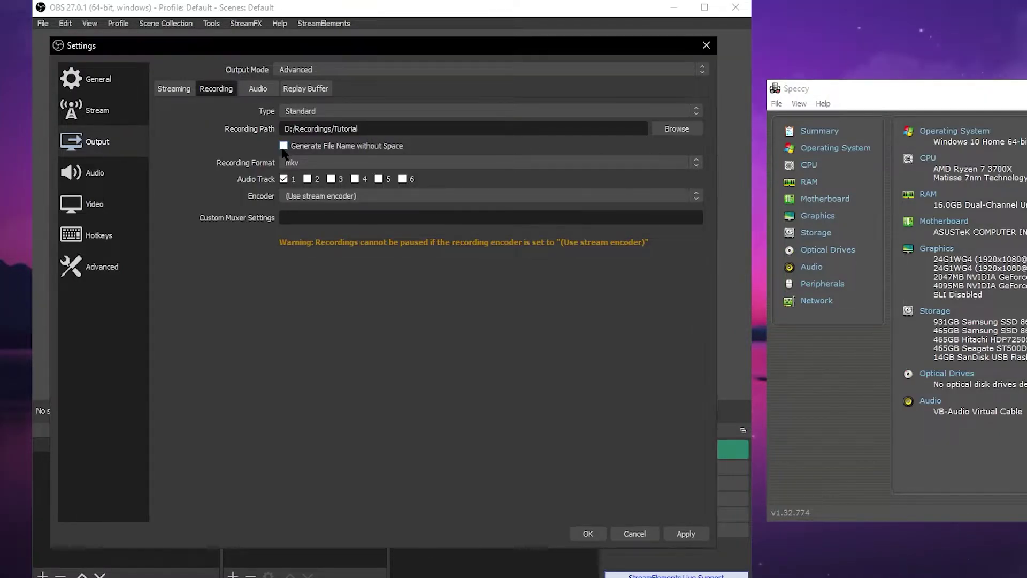
pyautogui.click(283, 147)
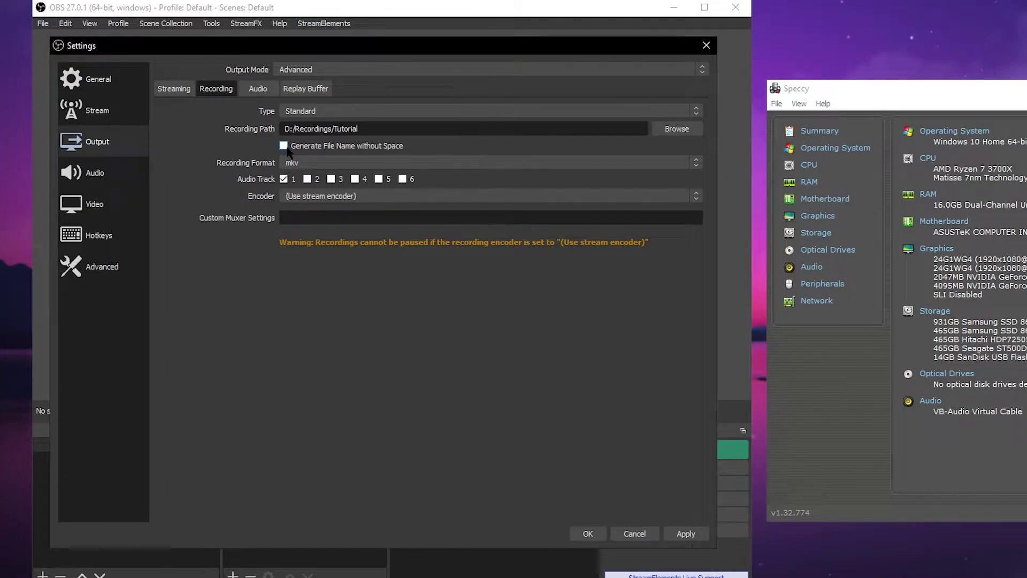
# Set the recording format to mp4 and enable audio tracks 2 and 3 in addition to track 1
pyautogui.click(337, 167)
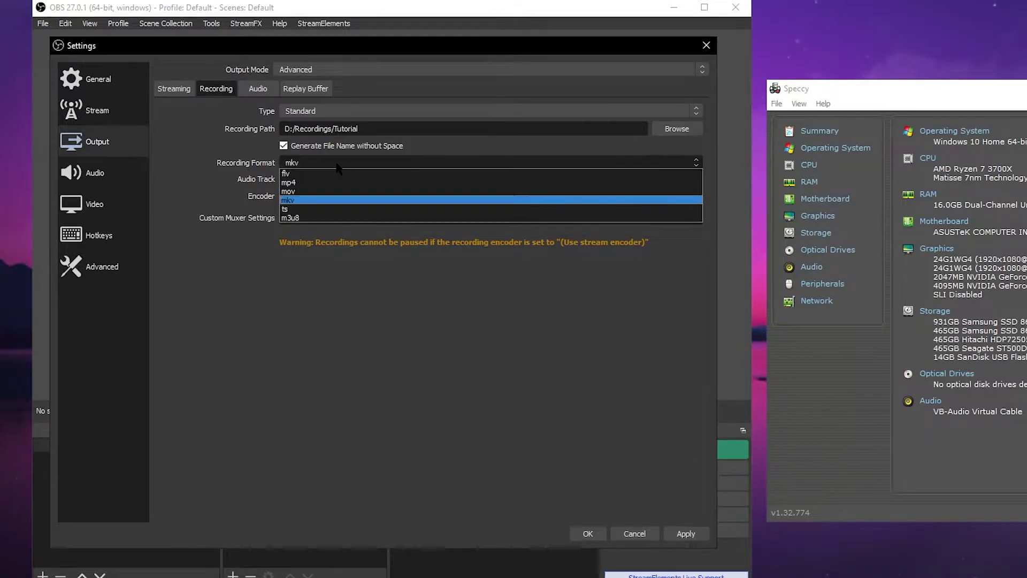
pyautogui.click(324, 179)
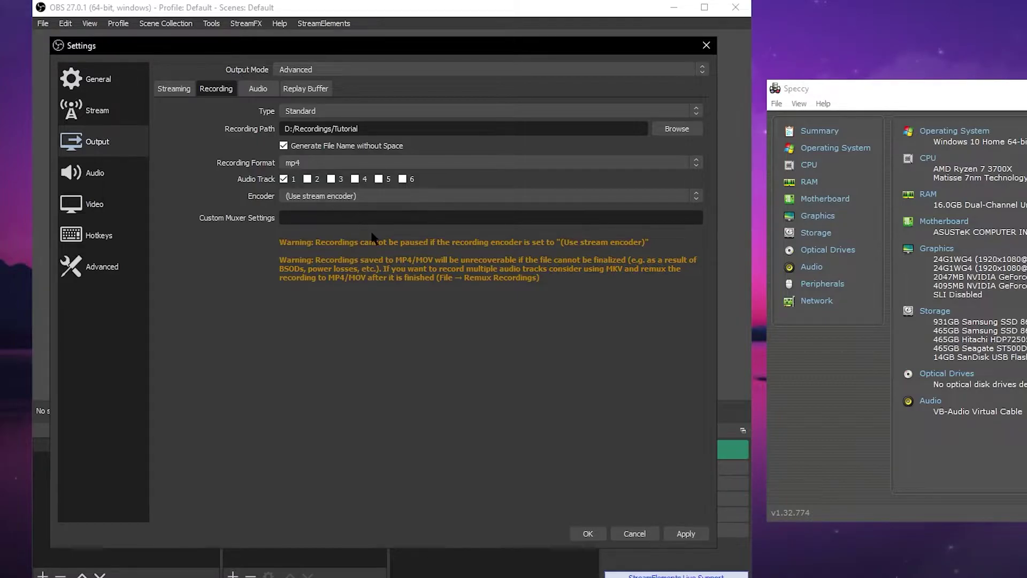
pyautogui.click(307, 180)
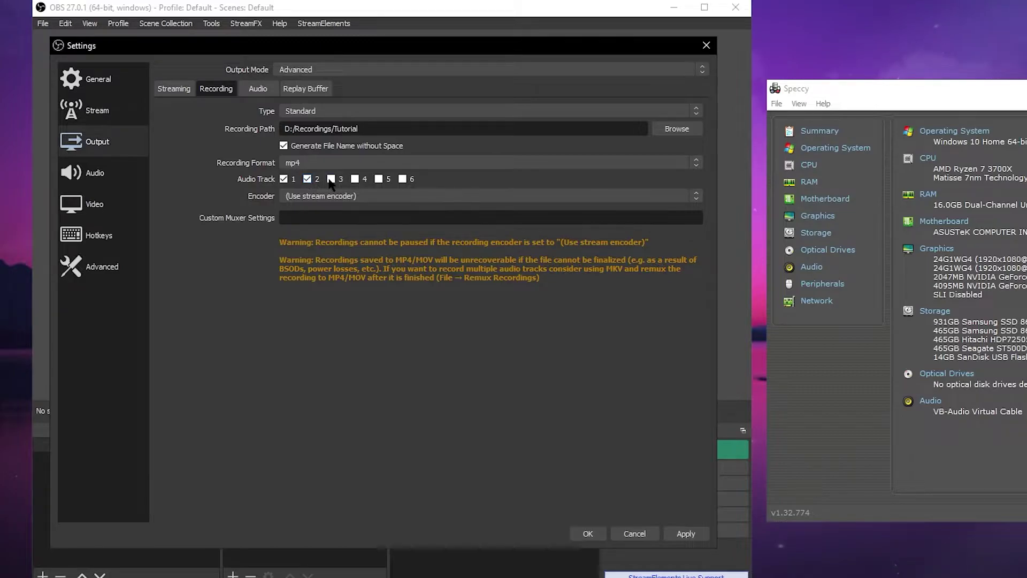
pyautogui.click(355, 180)
pyautogui.click(354, 179)
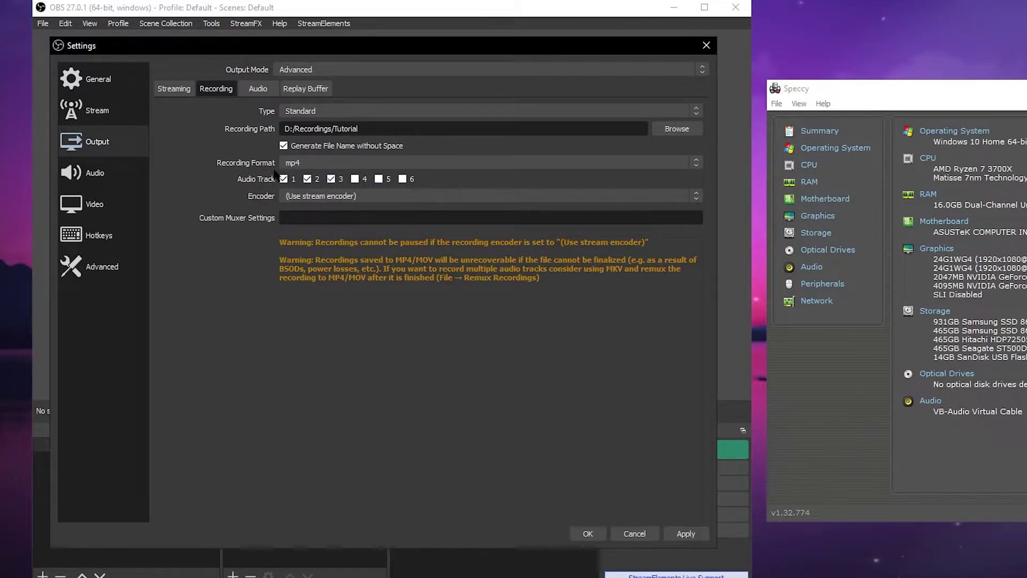
# Check the graphics card in Speccy and set the recording encoder to NVIDIA NVENC H.264 (new)
pyautogui.click(368, 198)
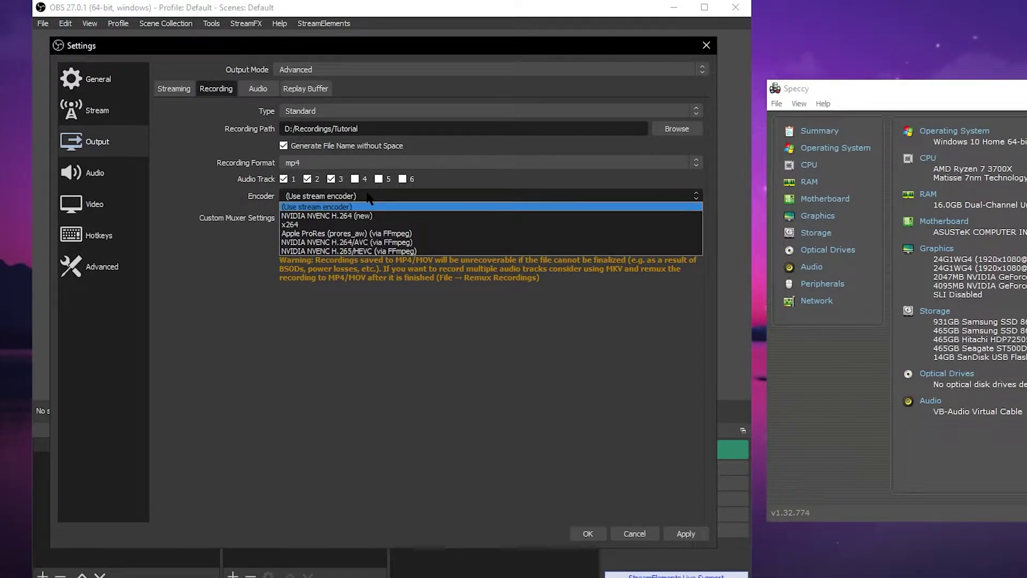
pyautogui.moveTo(965, 286); pyautogui.dragTo(1026, 285)
pyautogui.click(1024, 286)
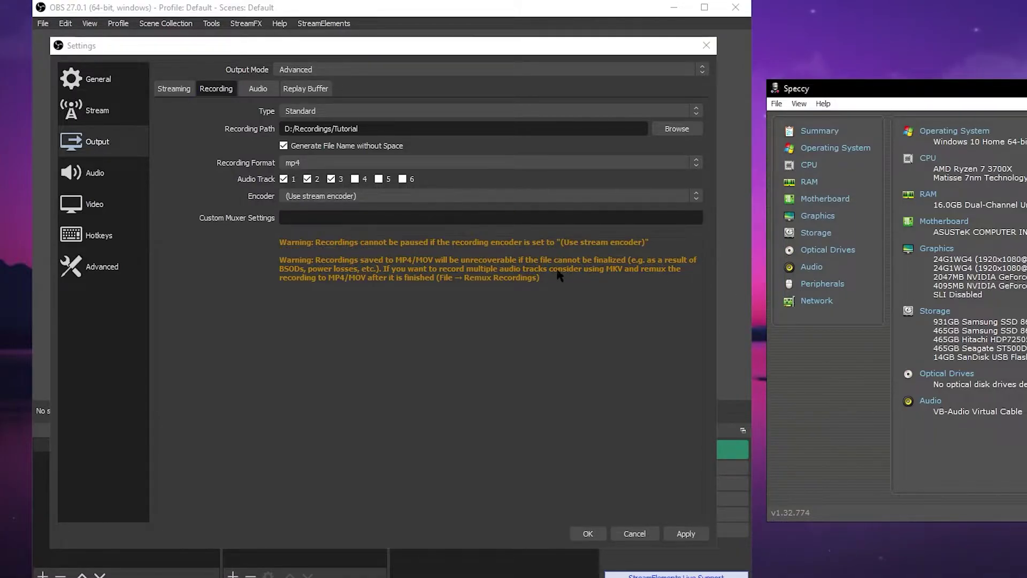
pyautogui.click(339, 197)
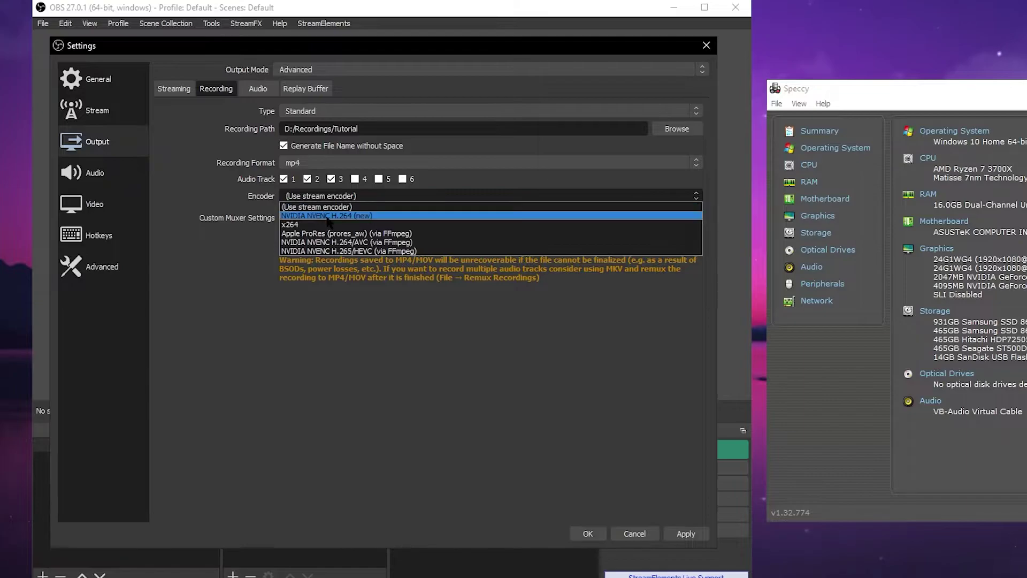
pyautogui.click(362, 216)
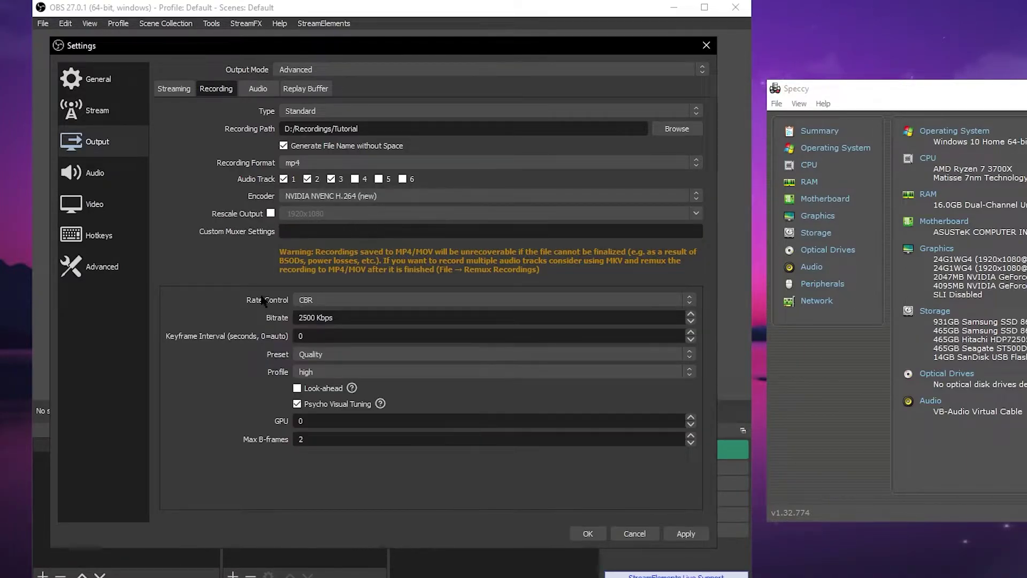
pyautogui.click(377, 196)
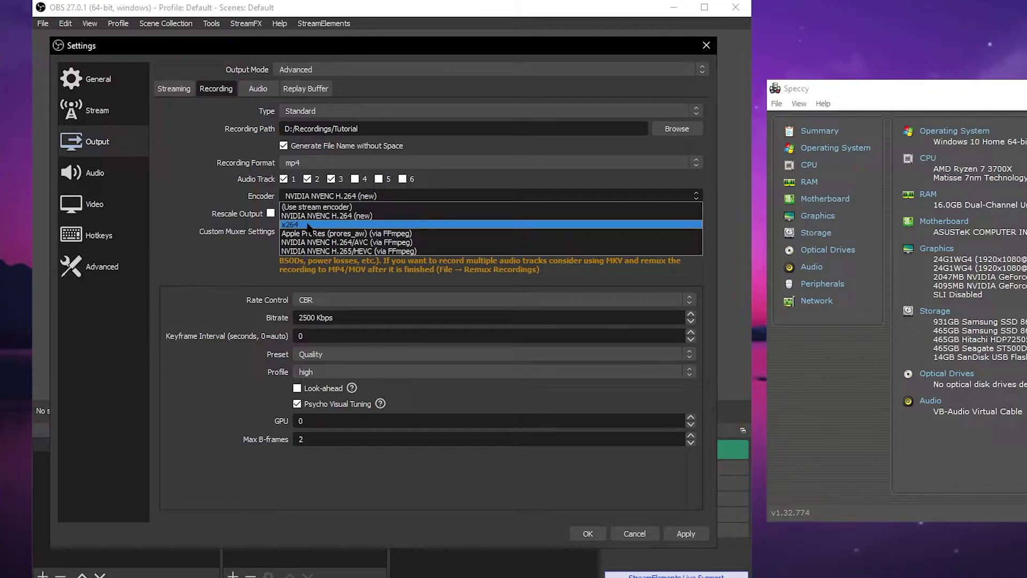
pyautogui.click(228, 214)
pyautogui.click(349, 196)
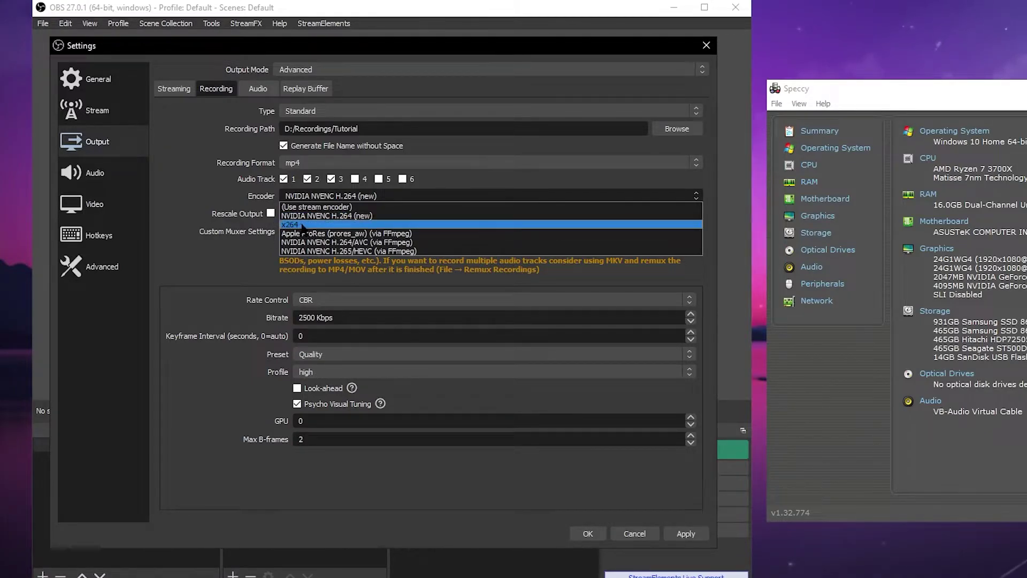
pyautogui.click(176, 213)
pyautogui.click(296, 195)
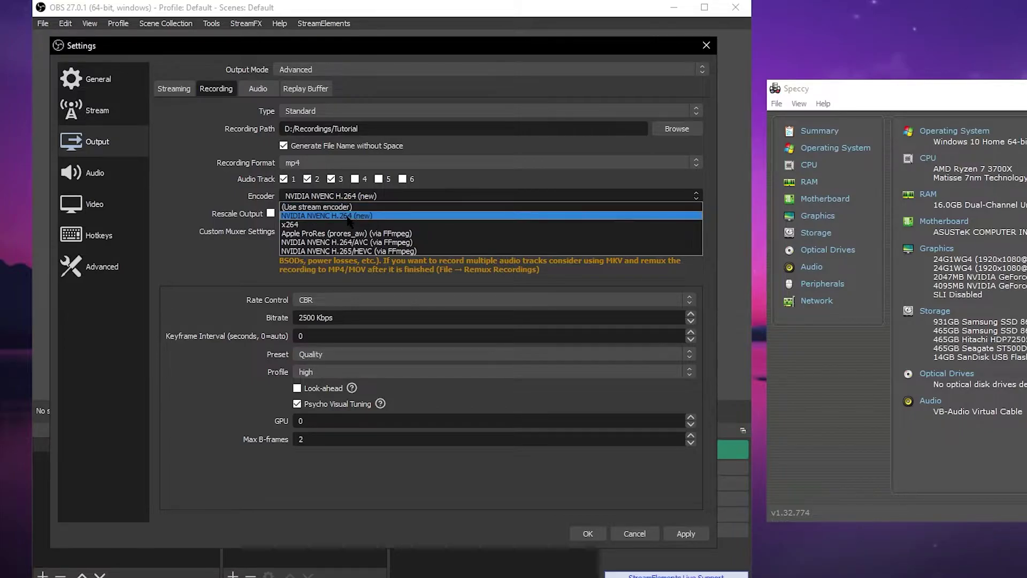
pyautogui.click(185, 227)
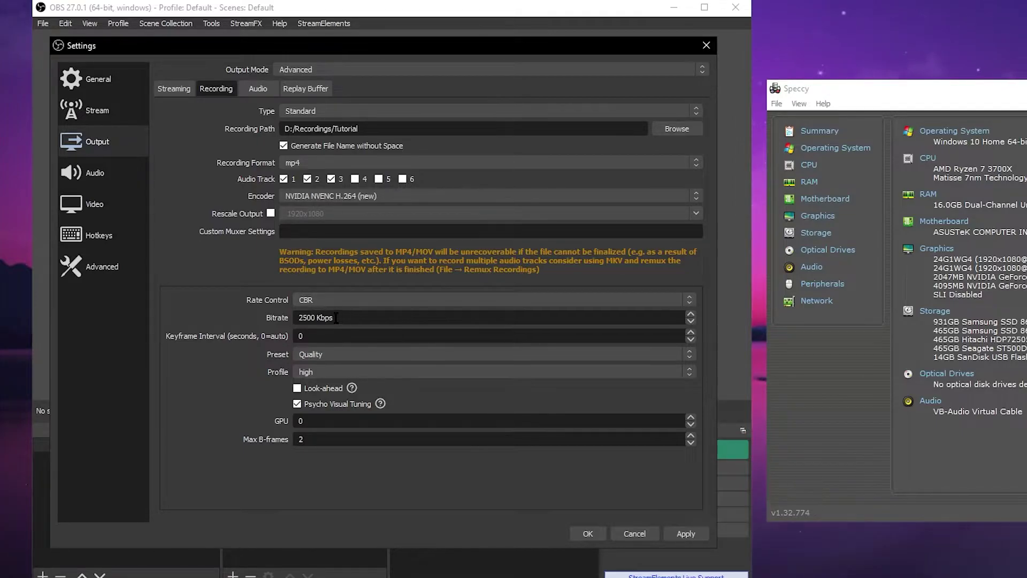
pyautogui.click(352, 317)
pyautogui.moveTo(354, 316); pyautogui.dragTo(295, 317)
pyautogui.click(314, 300)
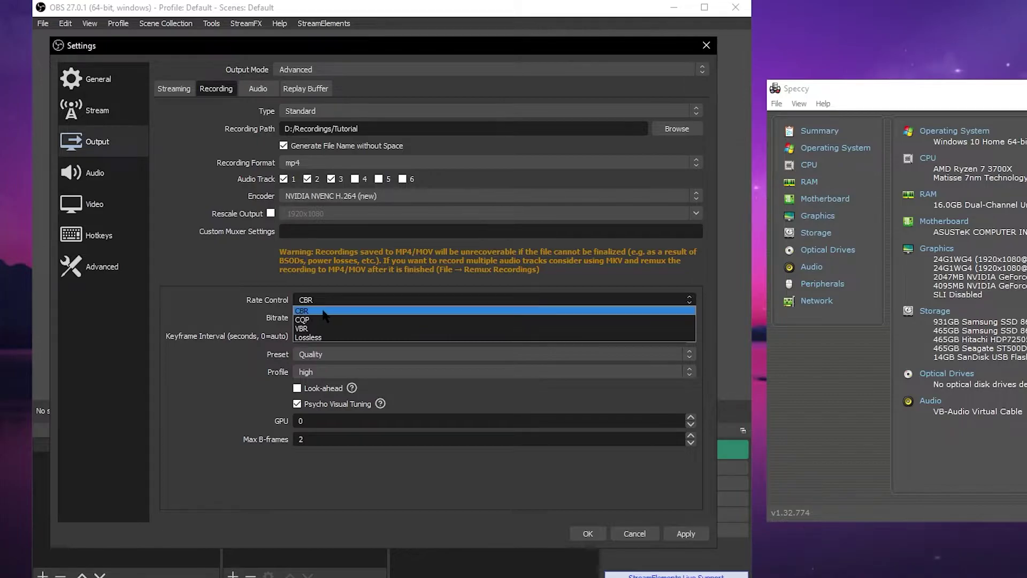
pyautogui.click(324, 312)
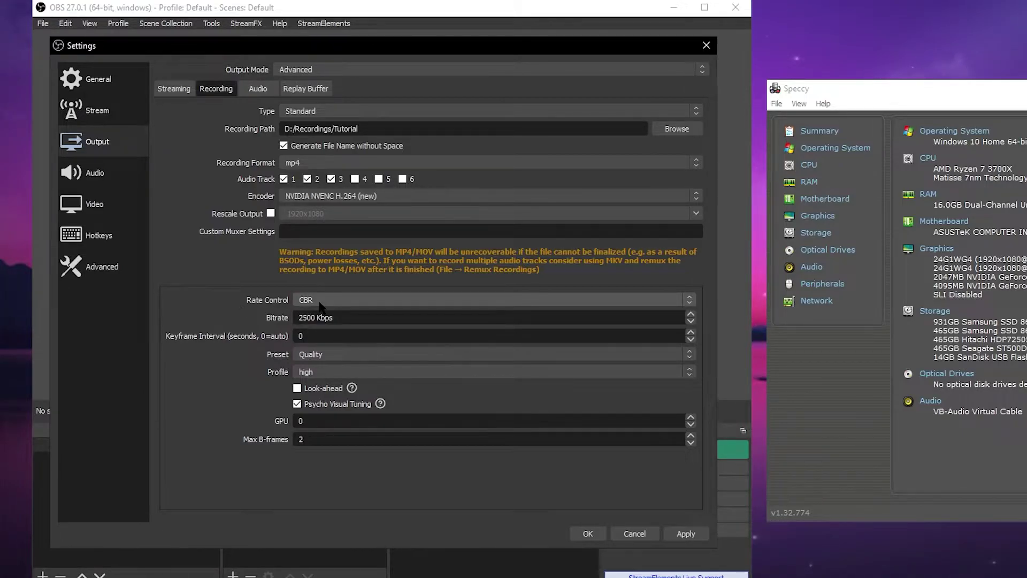
pyautogui.moveTo(336, 317); pyautogui.dragTo(280, 313)
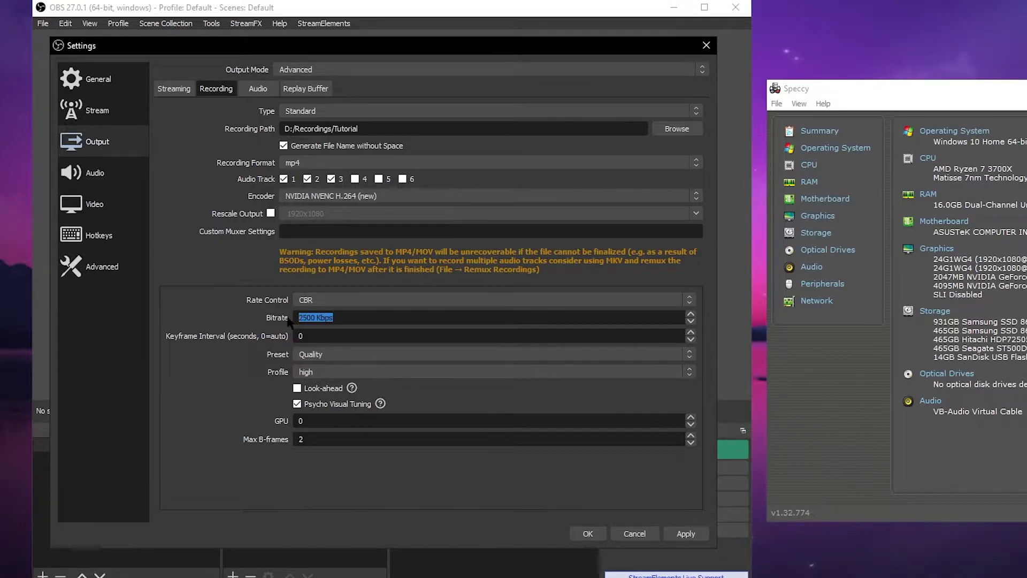
pyautogui.click(299, 317)
# Try the VBR and Lossless rate controls for the recording, look over the VBR bitrate fields, and return the rate control to CBR
pyautogui.click(336, 301)
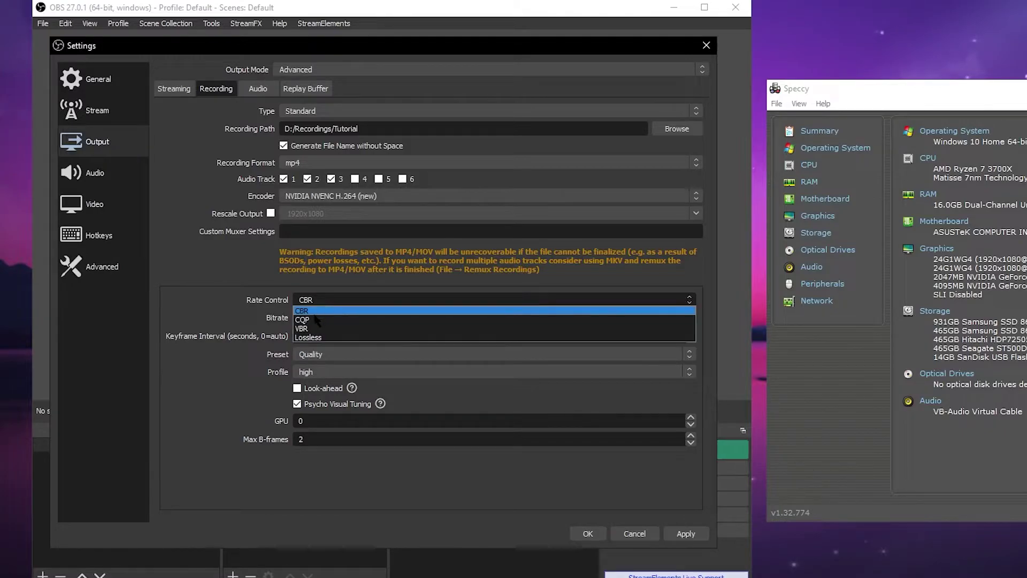
pyautogui.click(303, 329)
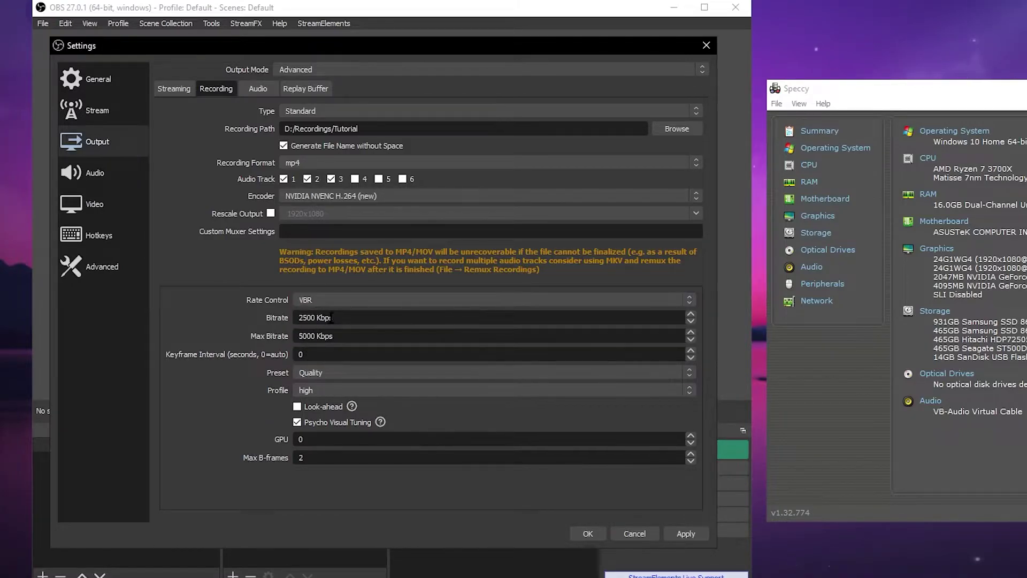
pyautogui.moveTo(348, 318); pyautogui.dragTo(255, 321)
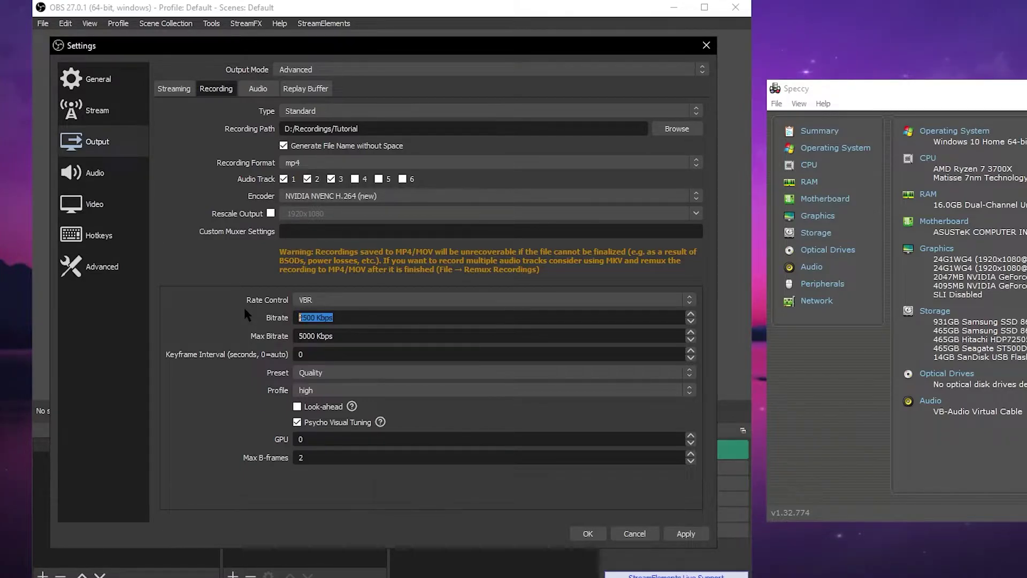
pyautogui.click(349, 316)
pyautogui.moveTo(348, 317); pyautogui.dragTo(294, 318)
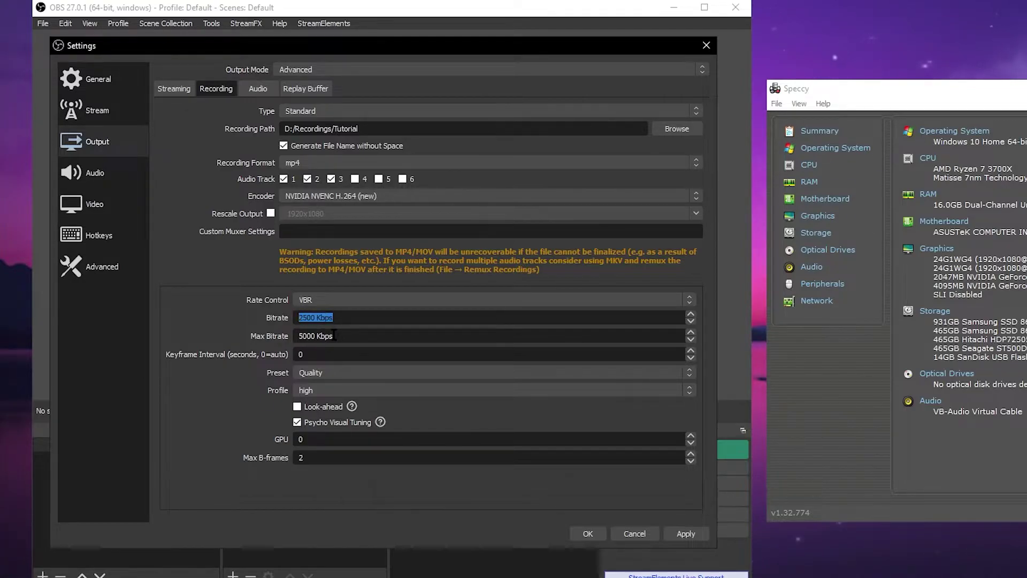
pyautogui.moveTo(337, 335); pyautogui.dragTo(286, 337)
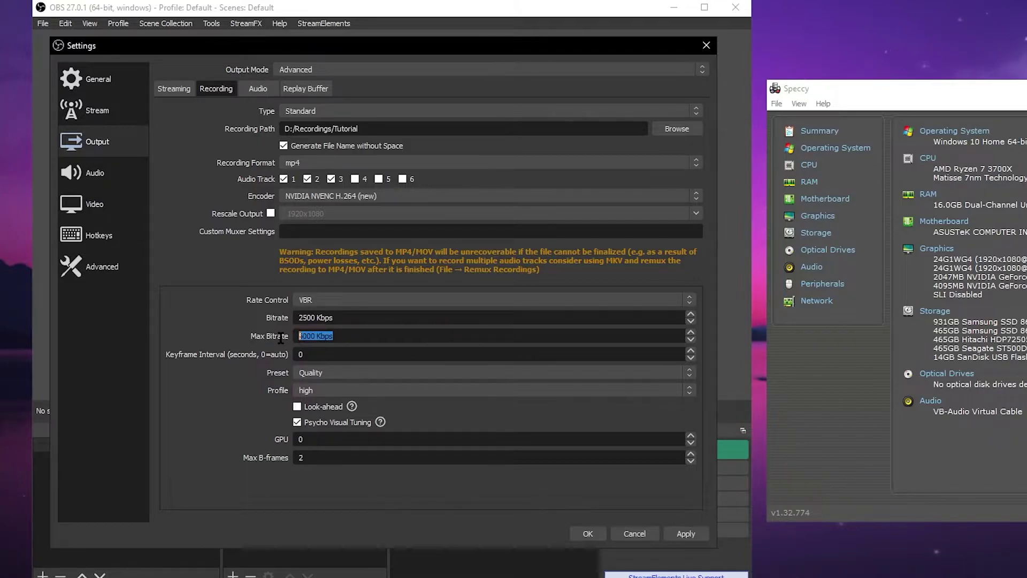
pyautogui.click(321, 300)
pyautogui.click(307, 341)
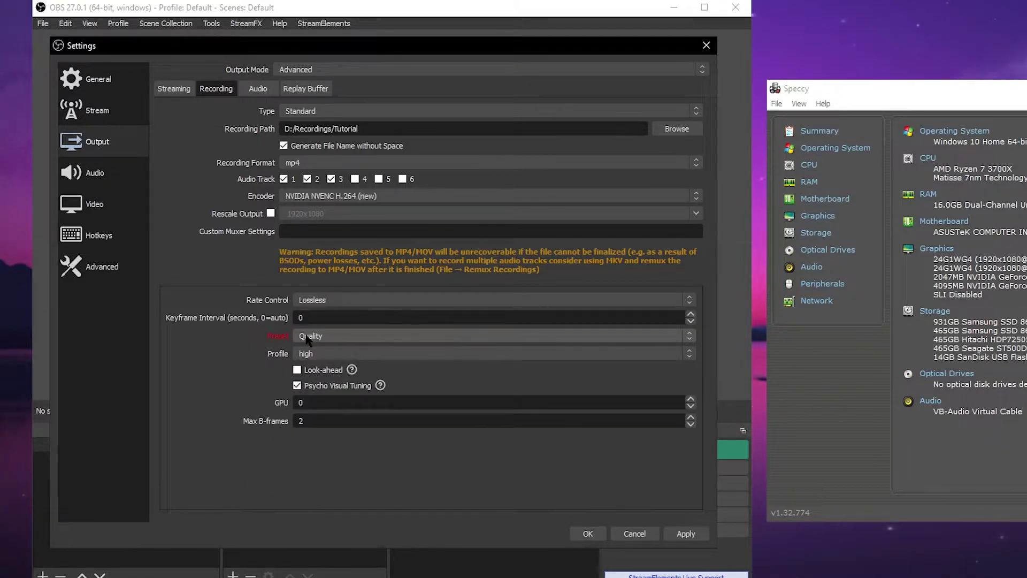
pyautogui.click(317, 300)
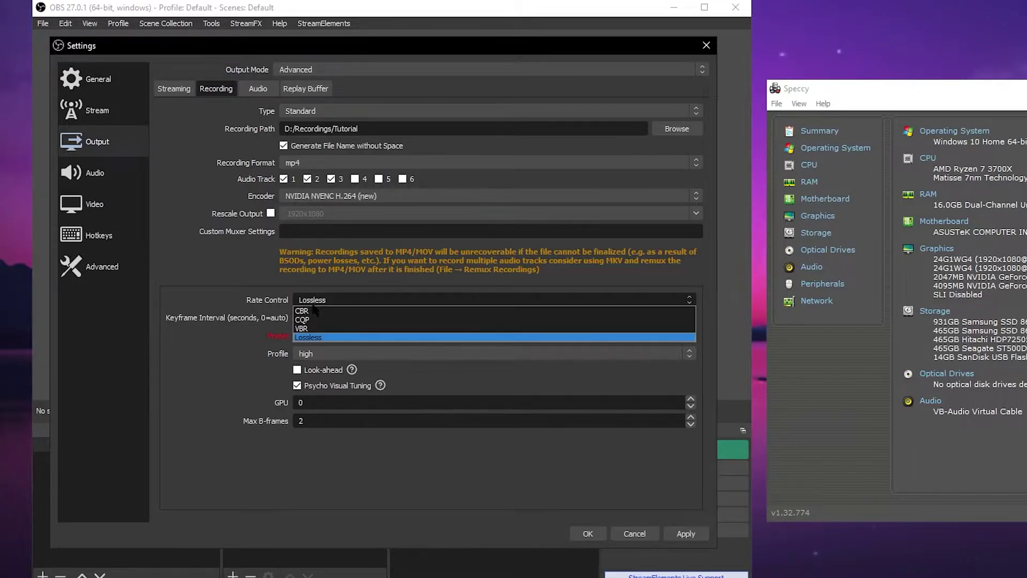
pyautogui.click(320, 310)
# Set the recording bitrate to 12000 Kbps
pyautogui.moveTo(360, 321); pyautogui.dragTo(261, 321)
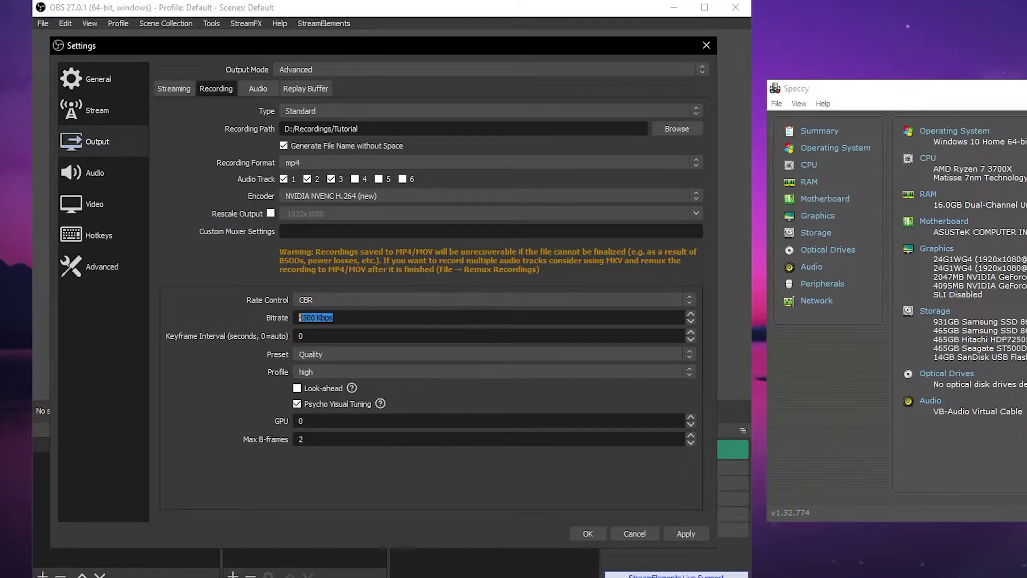
pyautogui.click(349, 319)
pyautogui.moveTo(351, 319); pyautogui.dragTo(208, 319)
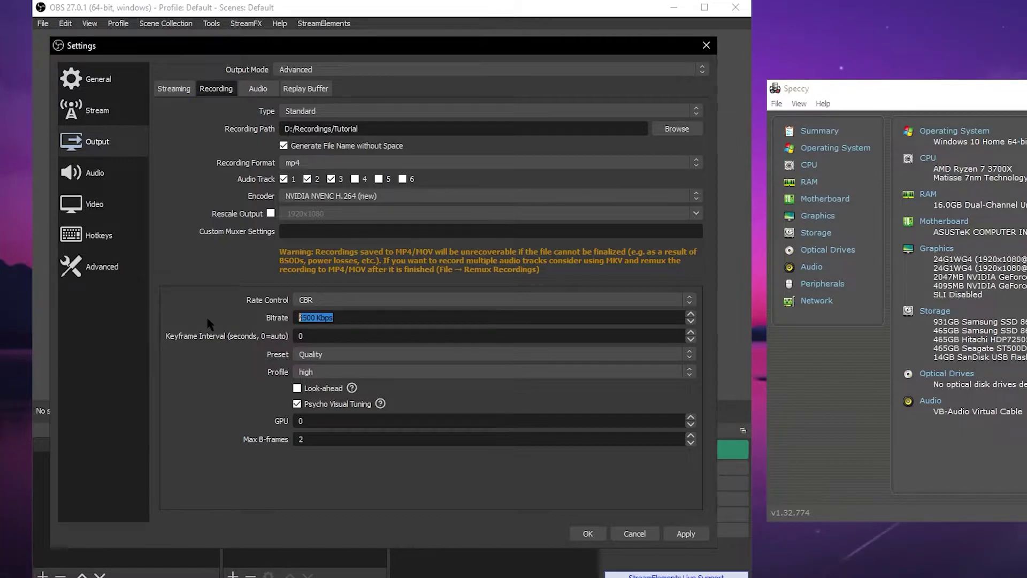
pyautogui.click(345, 317)
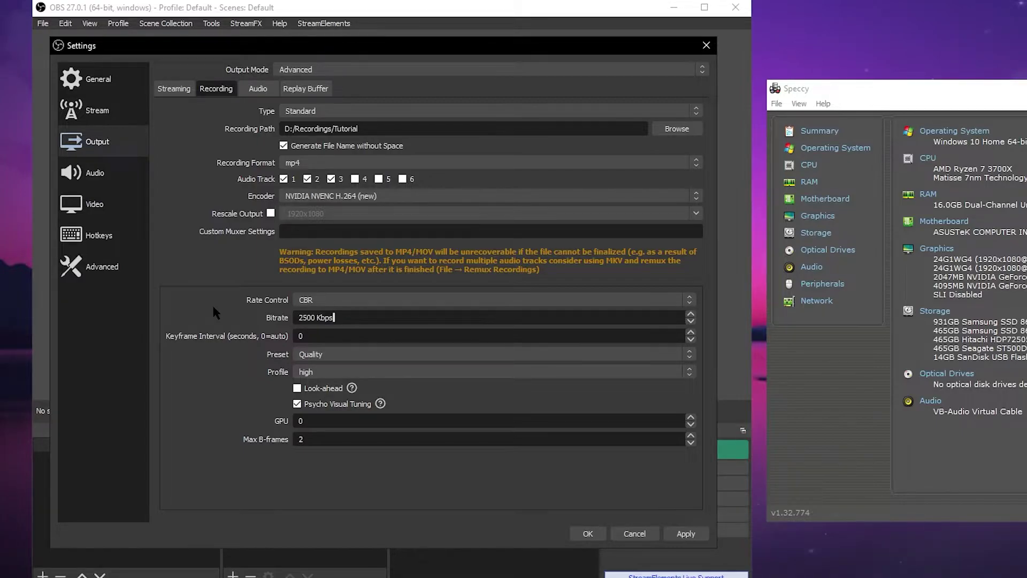
pyautogui.hotkey('ctrl', 'a')
pyautogui.press('BackSpace')
pyautogui.write('120')
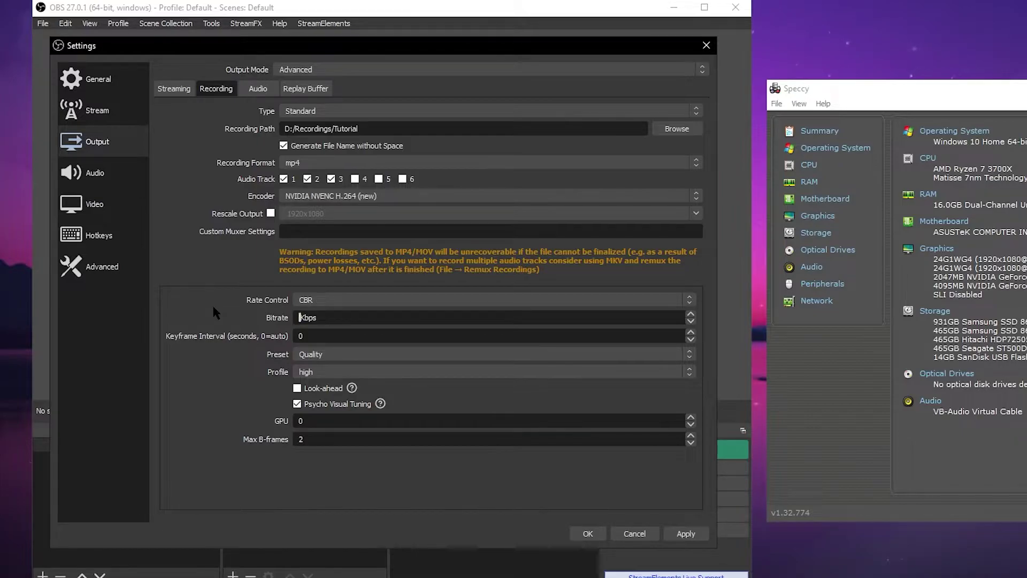
pyautogui.write('00')
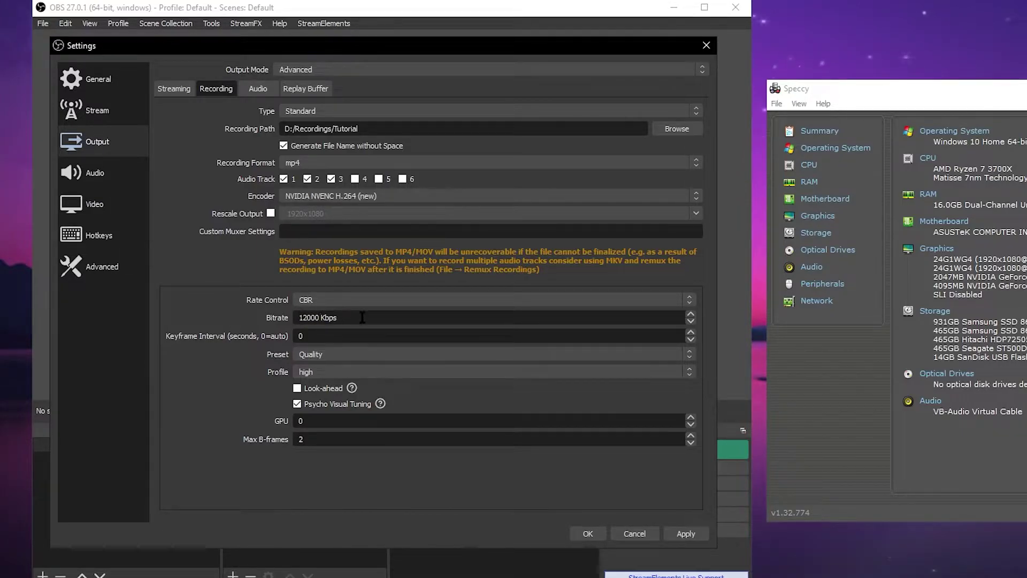
# Set the CBR recording bitrate to 20000 Kbps
pyautogui.moveTo(362, 318); pyautogui.dragTo(220, 317)
pyautogui.click(1006, 339)
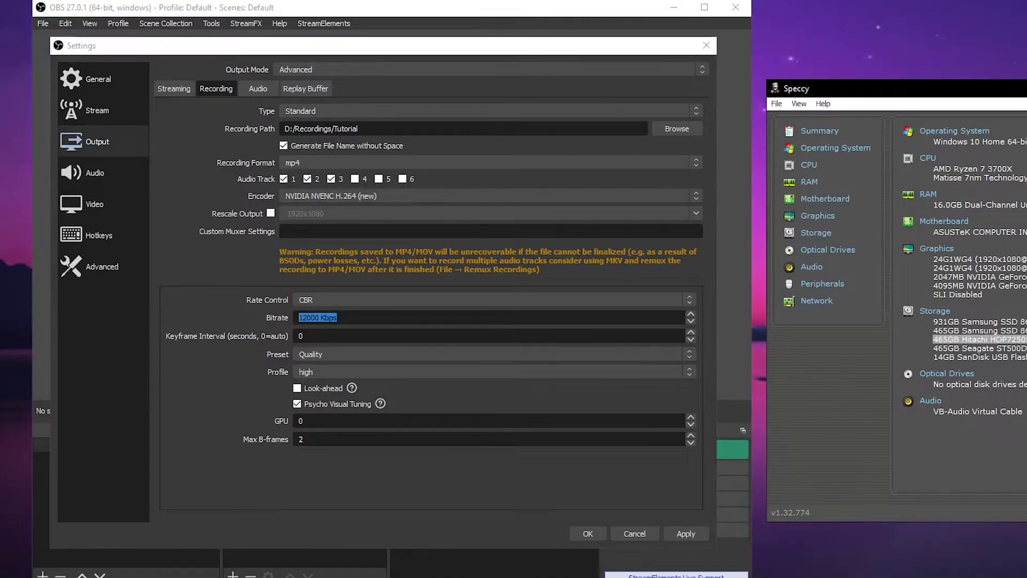
pyautogui.click(303, 317)
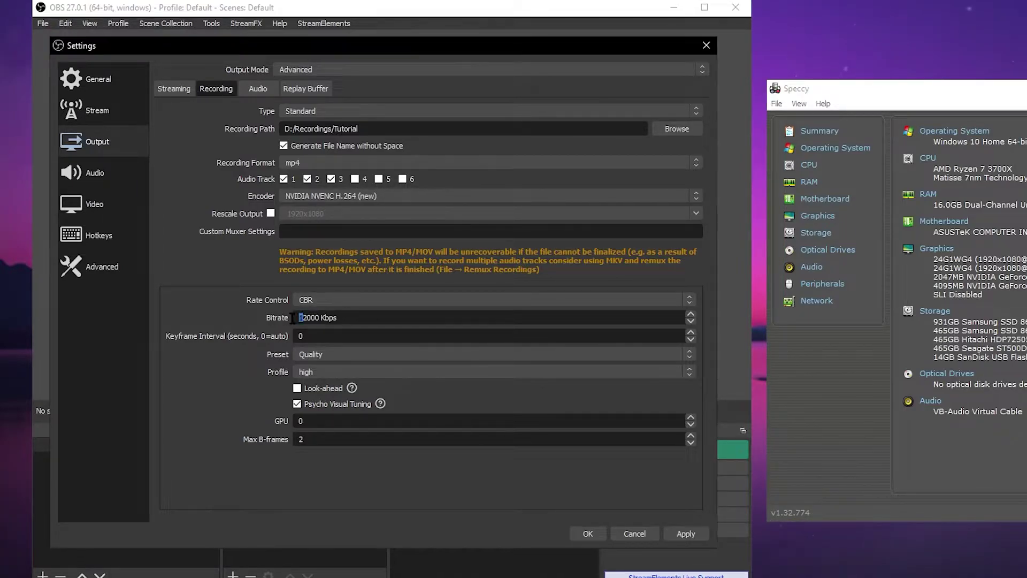
pyautogui.press('Delete')
pyautogui.press('Delete')
pyautogui.write('20')
pyautogui.press('End')
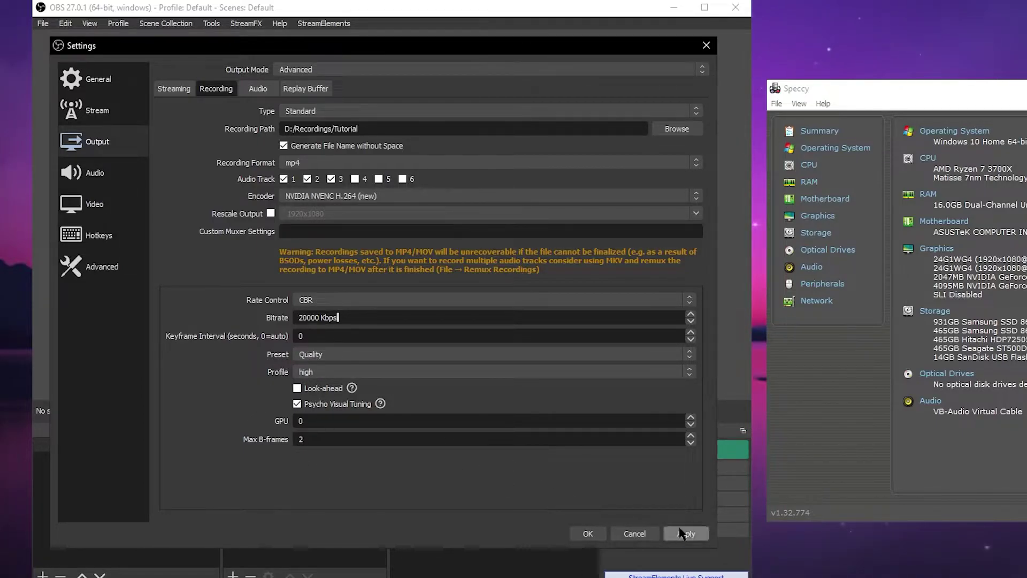
# Open the audio settings and review the devices offered for Desktop Audio without selecting one
pyautogui.click(131, 178)
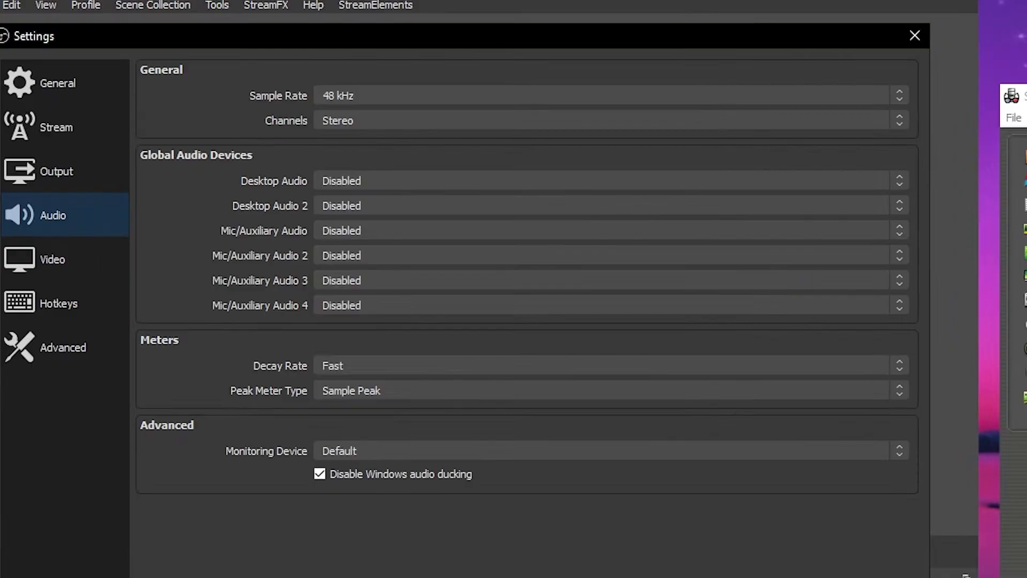
pyautogui.press('Escape')
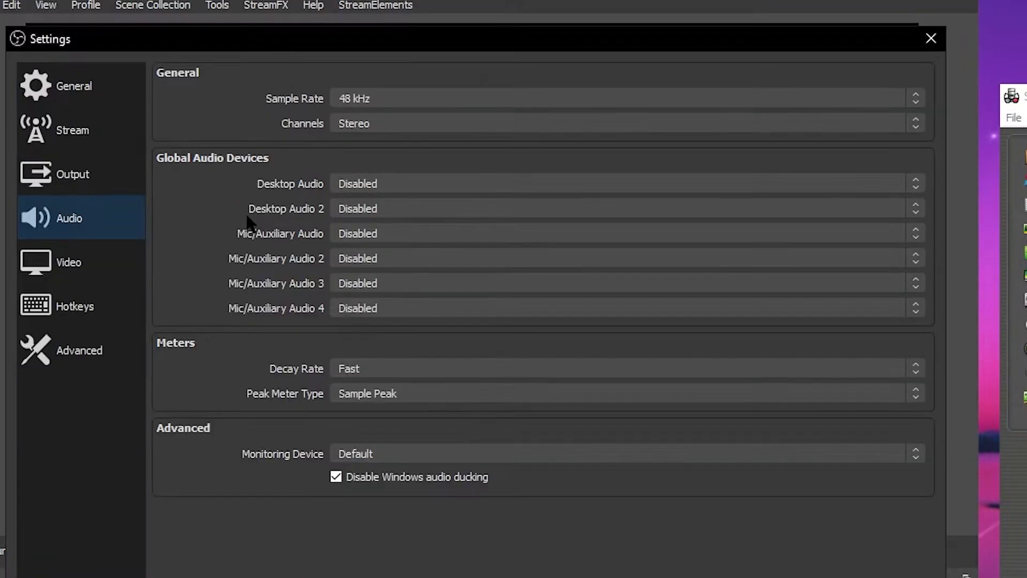
pyautogui.click(368, 190)
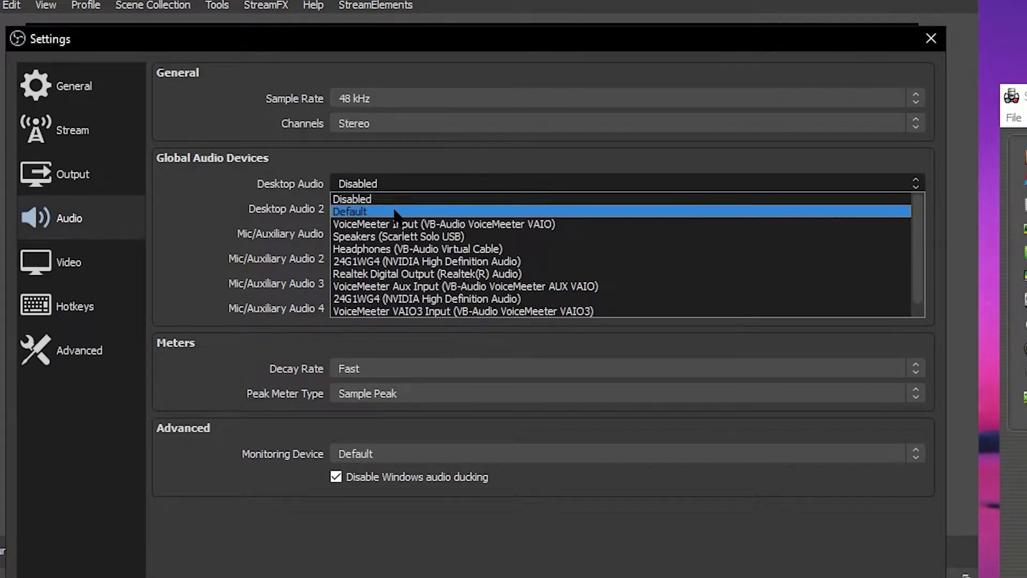
pyautogui.click(239, 204)
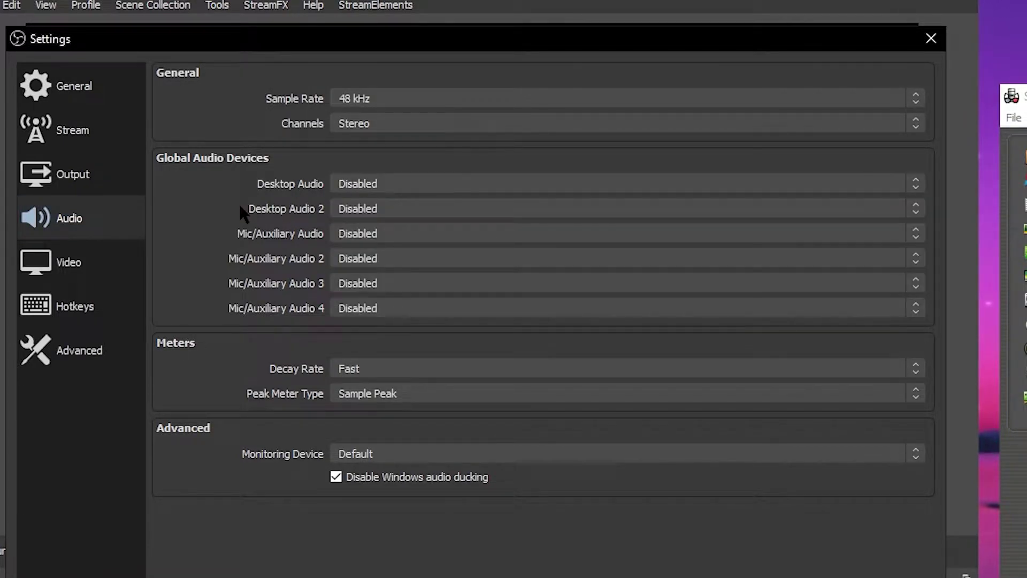
pyautogui.click(414, 186)
pyautogui.scroll(-1, 401, 252)
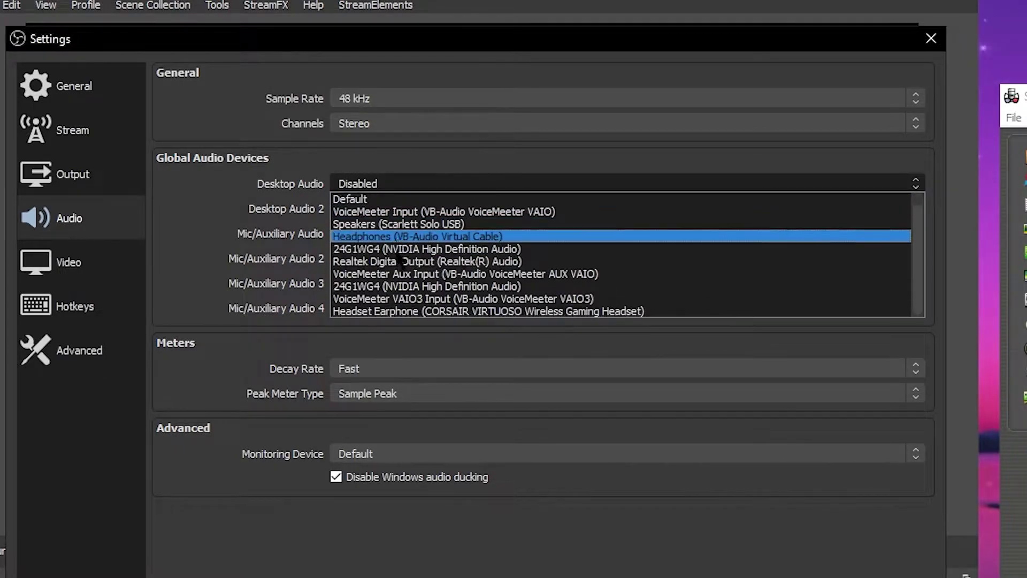
pyautogui.click(246, 231)
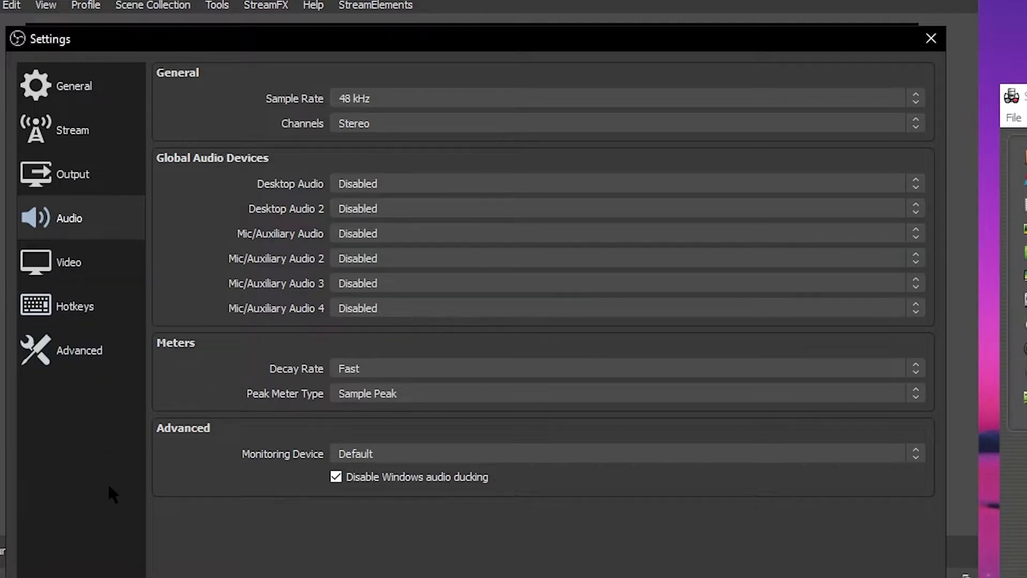
# Open the Windows Sound dialog from Control Panel's Hardware and Sound, minimize Control Panel, and place the dialog beside the OBS audio settings
pyautogui.press('super')
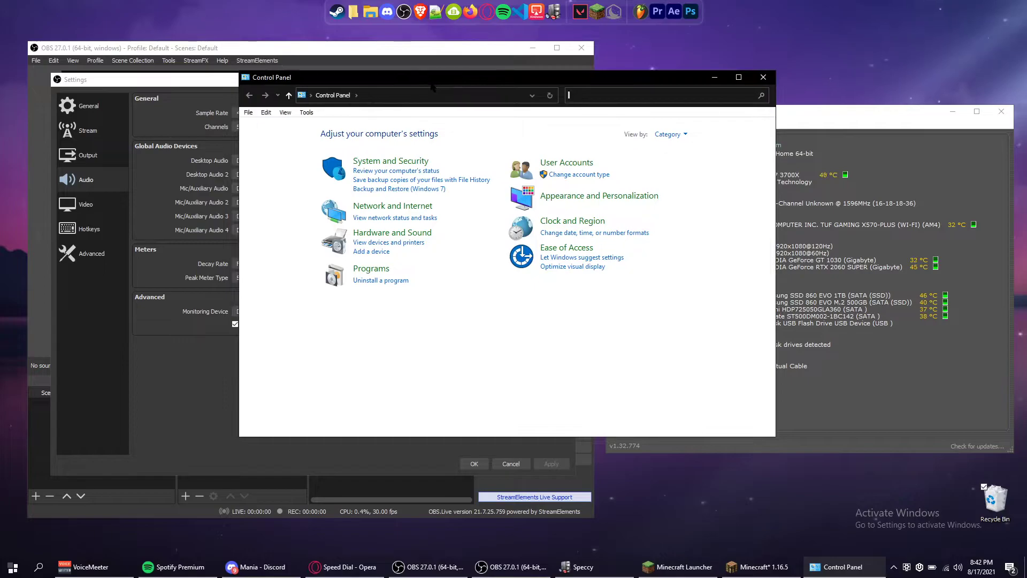
pyautogui.click(377, 236)
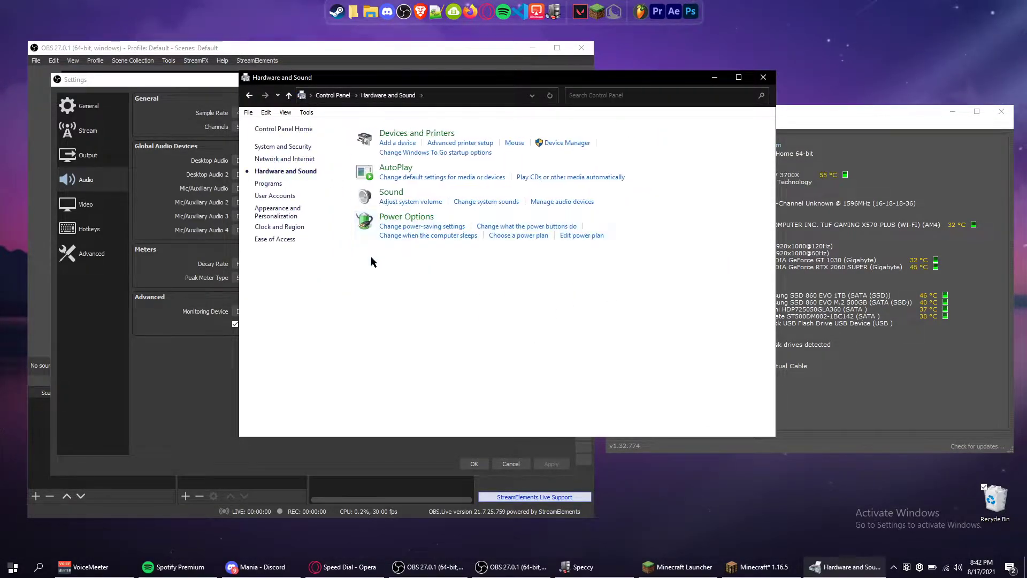
pyautogui.click(391, 193)
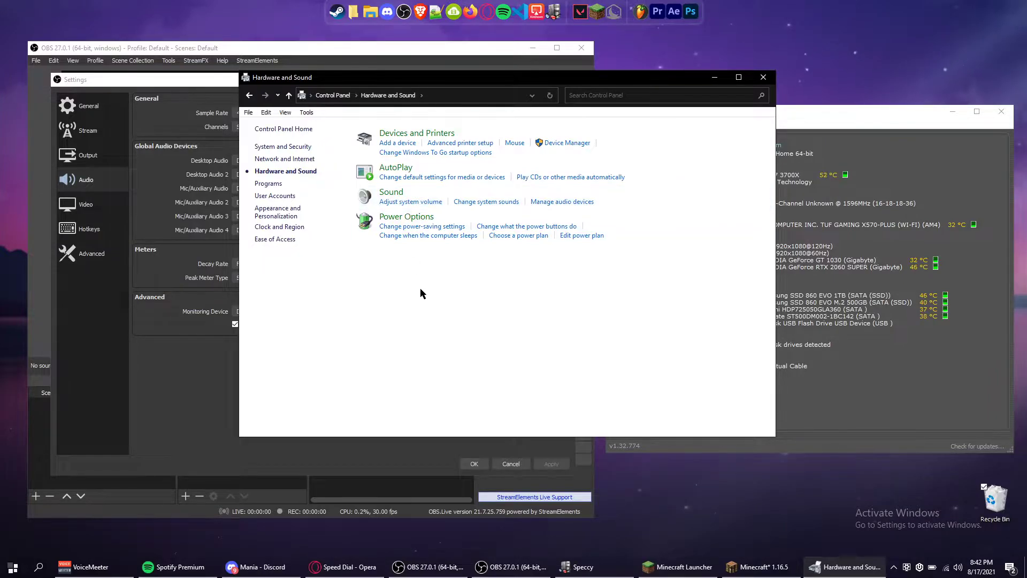
pyautogui.click(715, 77)
pyautogui.moveTo(182, 110); pyautogui.dragTo(572, 159)
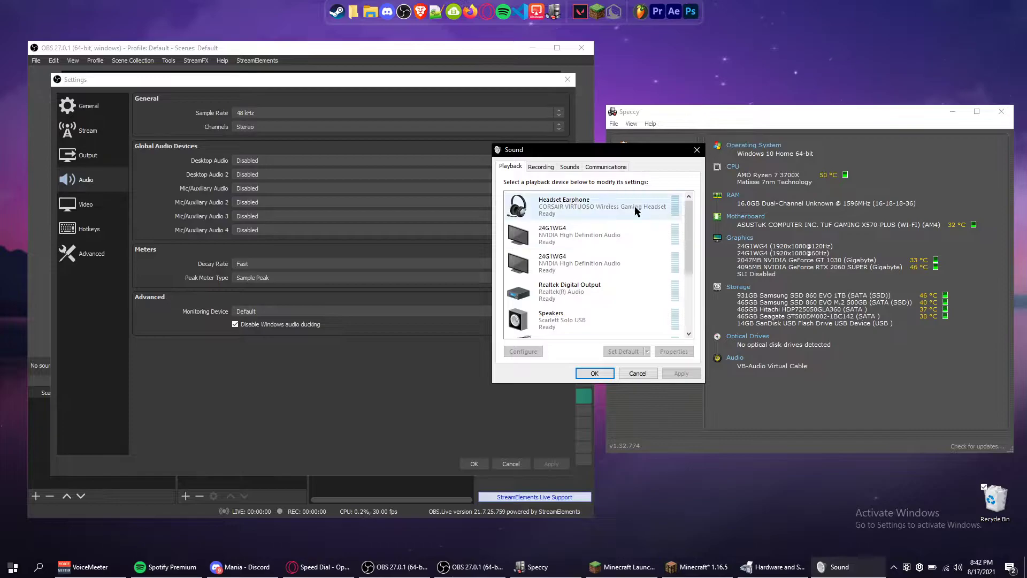
# Find and select the default device in the Windows playback device list
pyautogui.moveTo(689, 216)
pyautogui.mouseDown()
pyautogui.moveTo(685, 302)
pyautogui.moveTo(690, 235)
pyautogui.mouseUp()
pyautogui.scroll(-3, 669, 214)
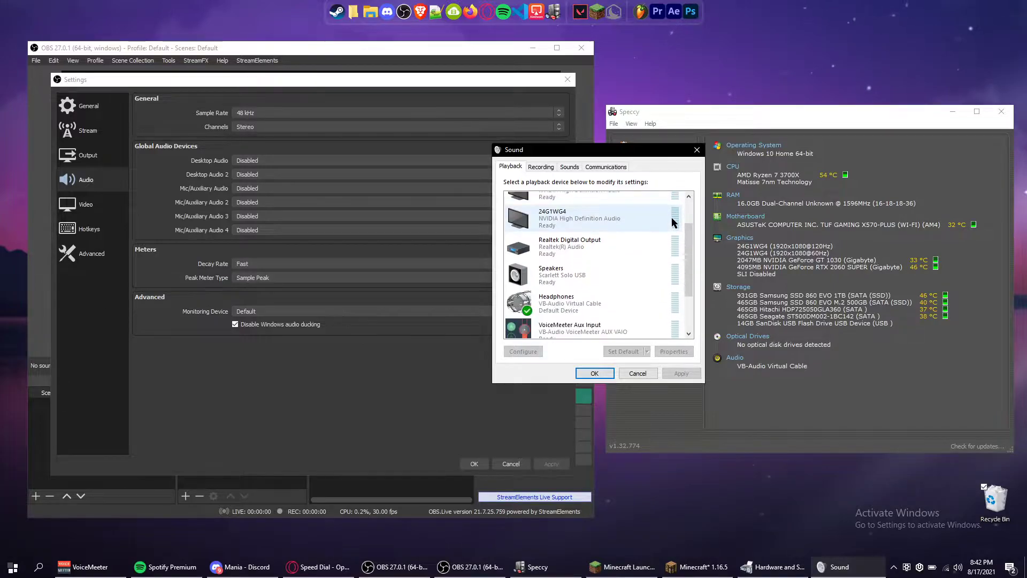
pyautogui.scroll(-1, 623, 257)
pyautogui.click(622, 255)
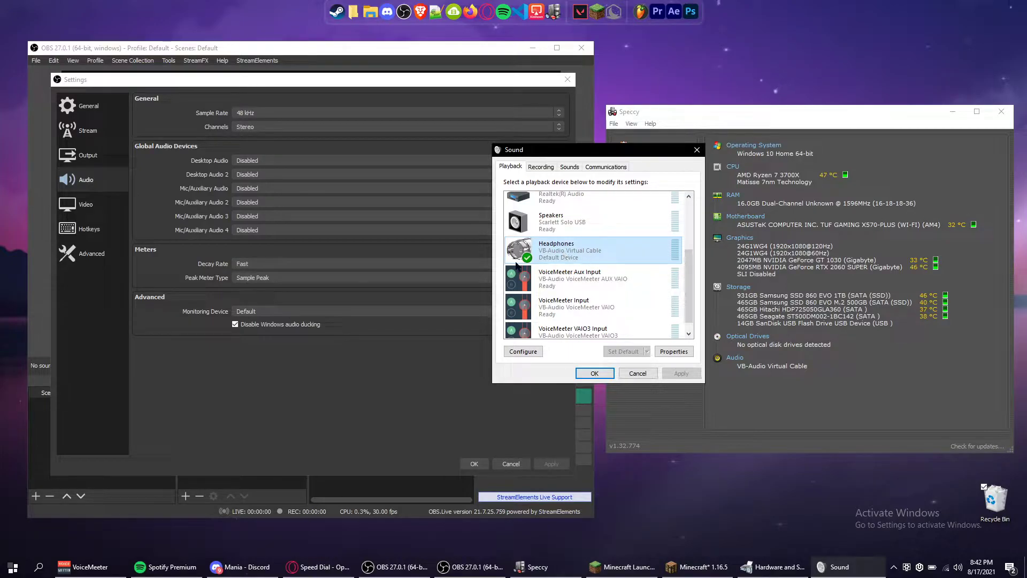
# Switch back to OBS and set Desktop Audio to Headphones (VB-Audio Virtual Cable), matching the Windows default playback device
pyautogui.click(268, 301)
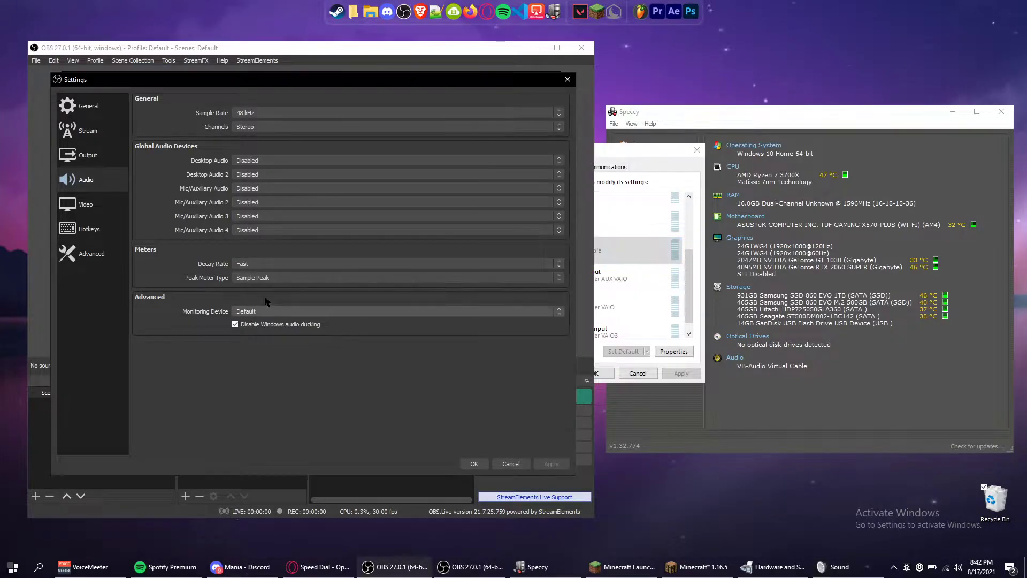
pyautogui.click(262, 160)
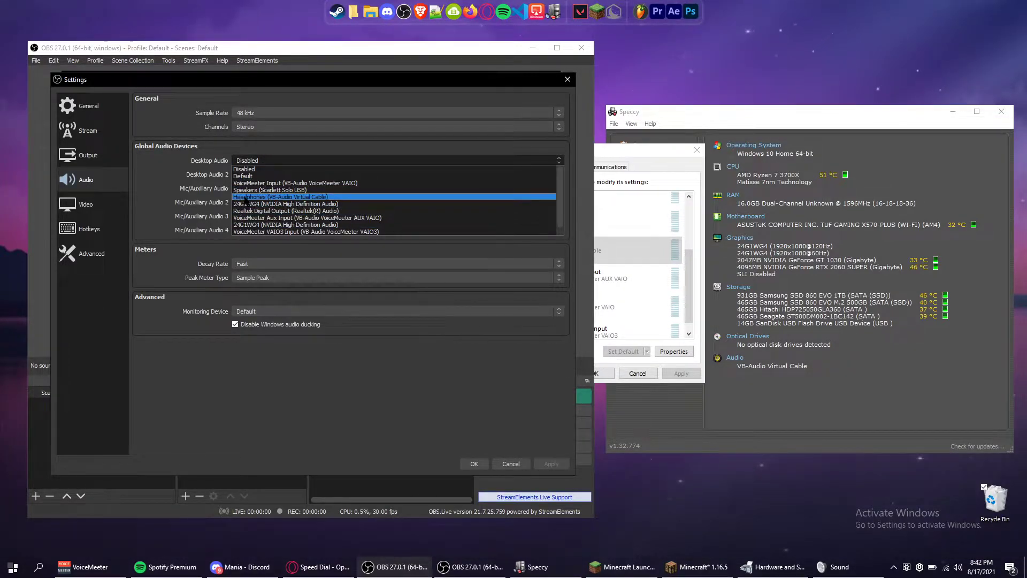
pyautogui.click(620, 246)
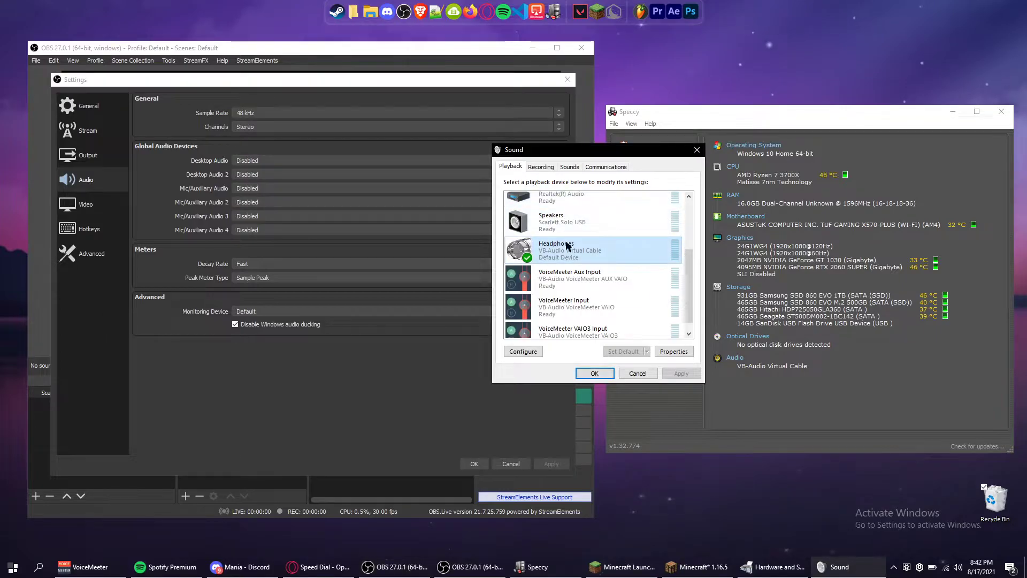
pyautogui.click(256, 161)
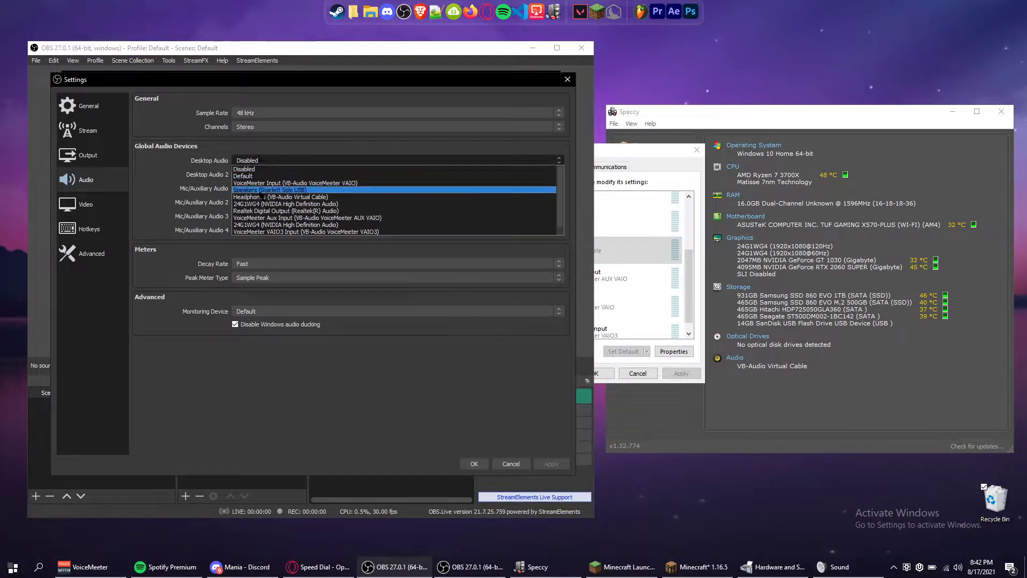
pyautogui.click(305, 197)
# Examine the input channels in VoiceMeeter, minimize it, and select VoiceMeeter VAIO3 Input in the Windows playback device list
pyautogui.click(614, 279)
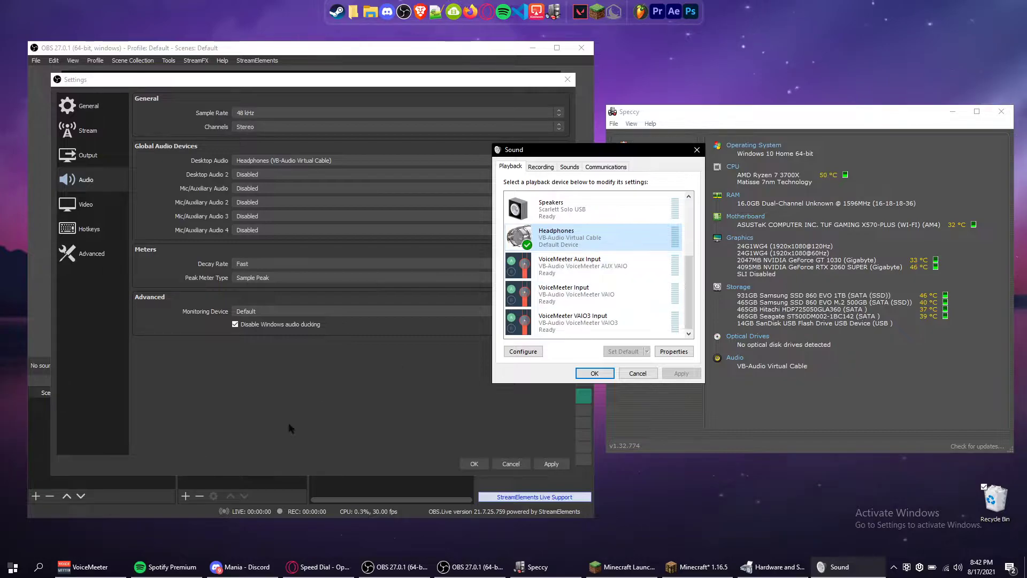
pyautogui.click(90, 566)
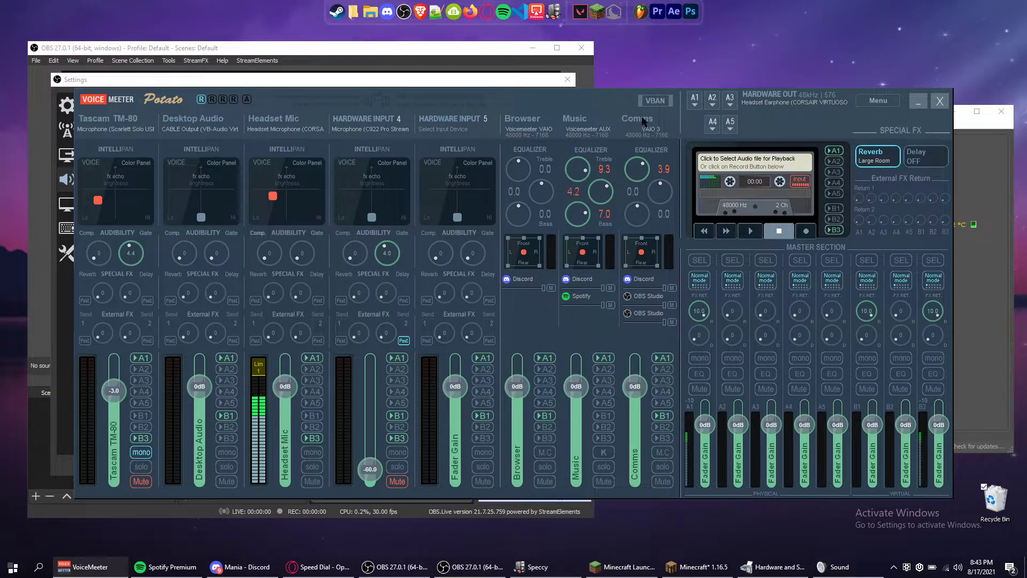
pyautogui.click(918, 101)
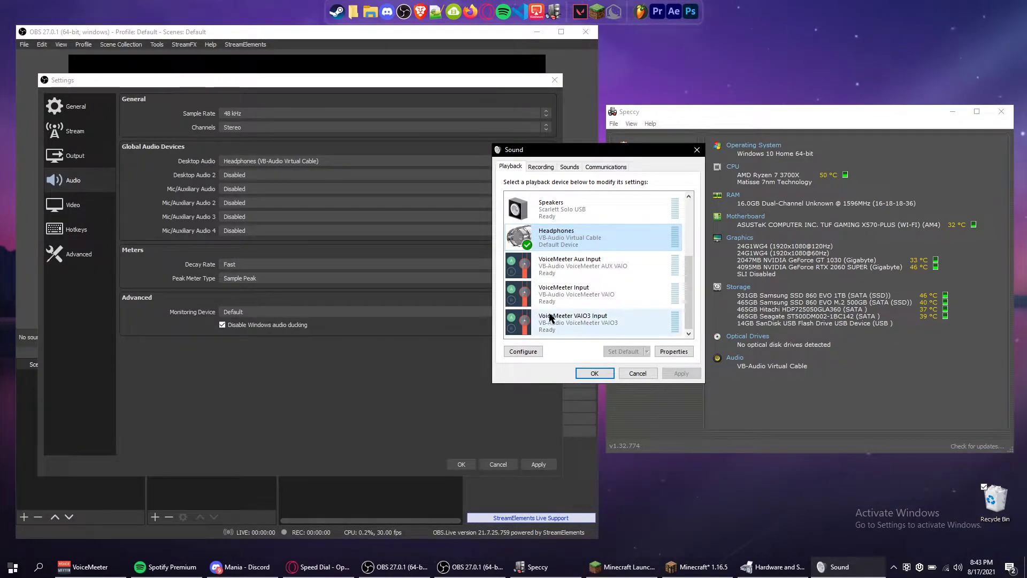
pyautogui.click(599, 328)
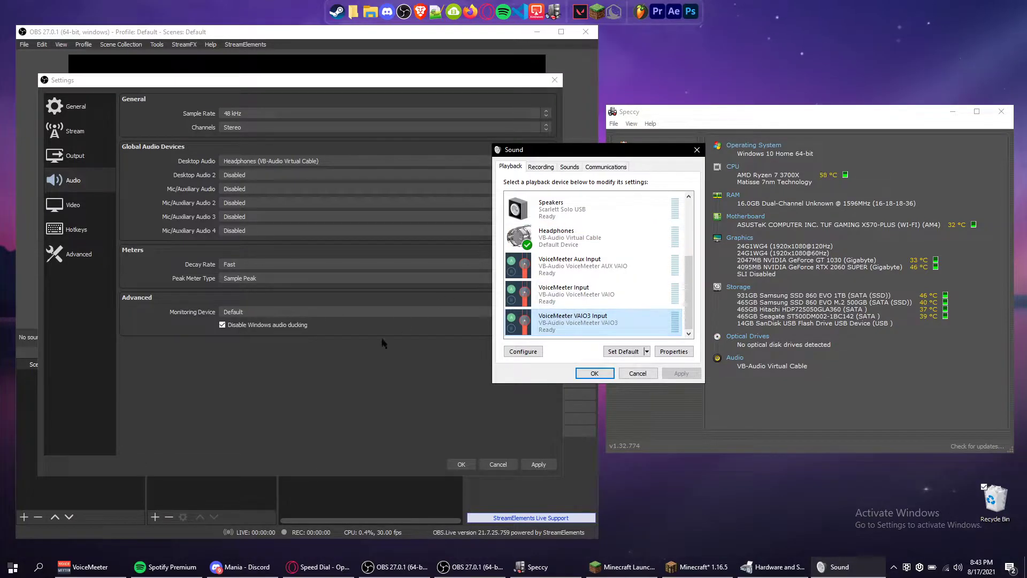
# Switch back to OBS, set Desktop Audio 2 to VoiceMeeter VAIO3 Input (VB-Audio VoiceMeeter VAIO3), and apply the change
pyautogui.click(284, 402)
pyautogui.click(245, 176)
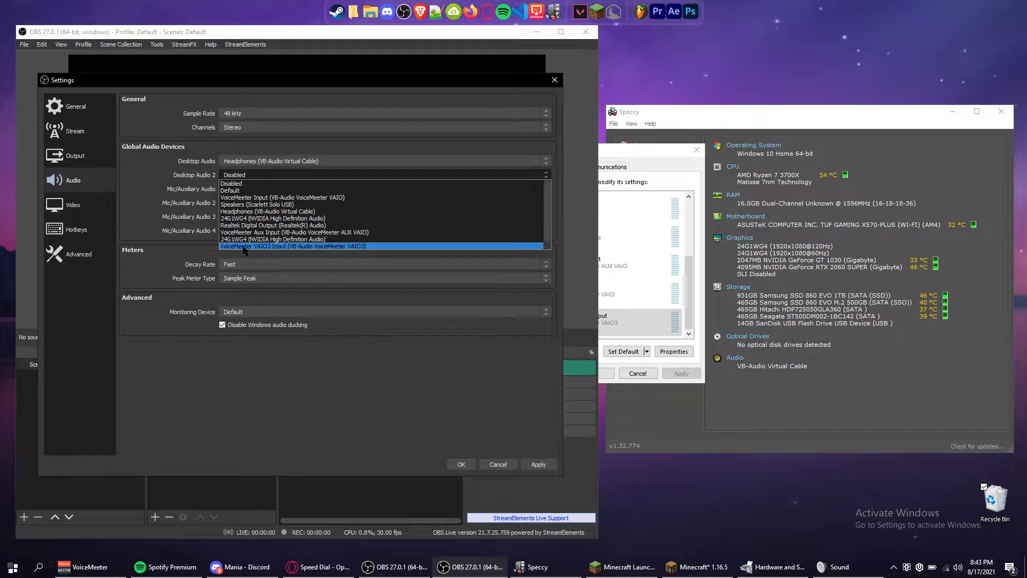
pyautogui.click(285, 247)
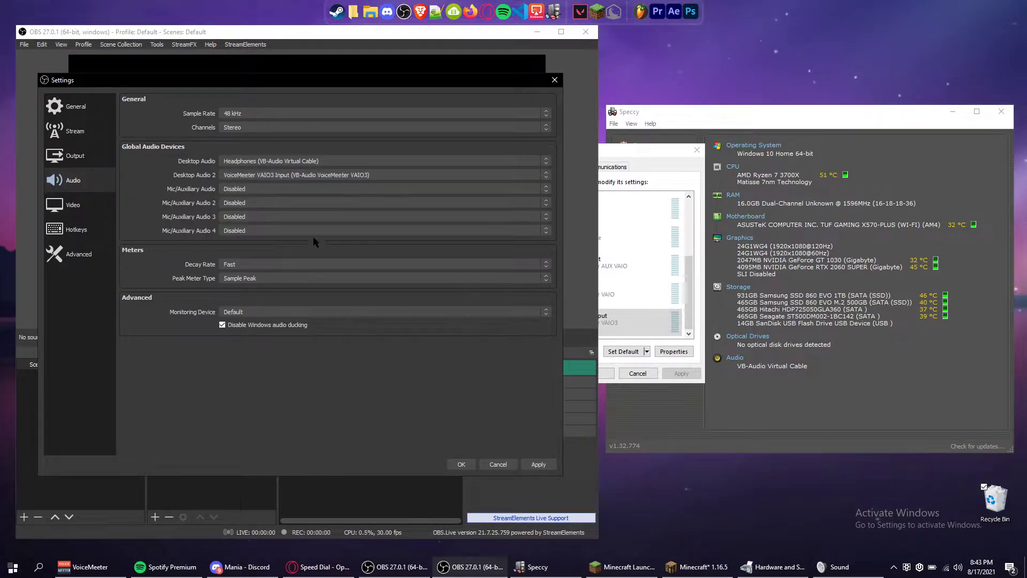
pyautogui.click(643, 153)
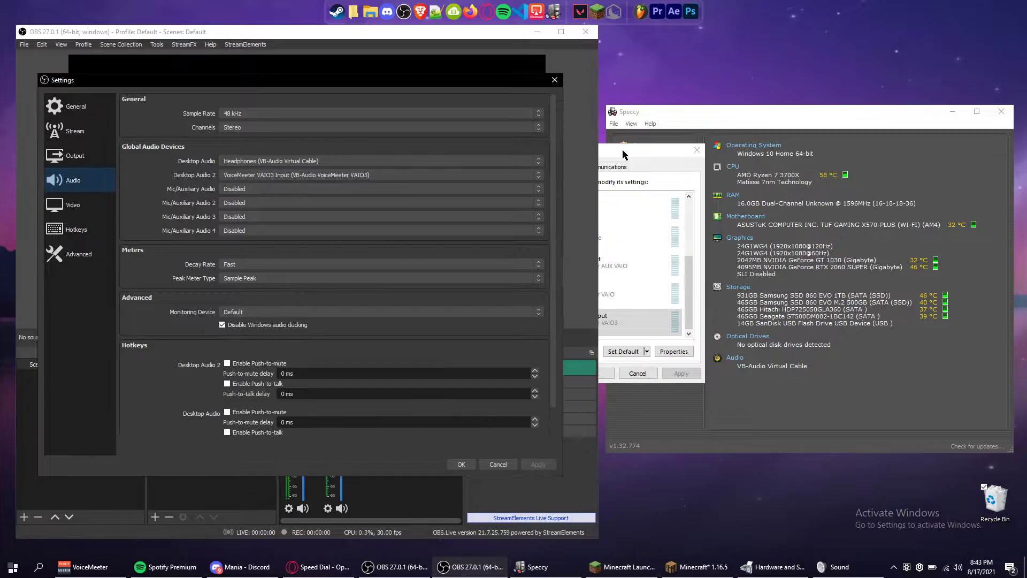
pyautogui.scroll(-1, 175, 332)
pyautogui.scroll(1, 179, 339)
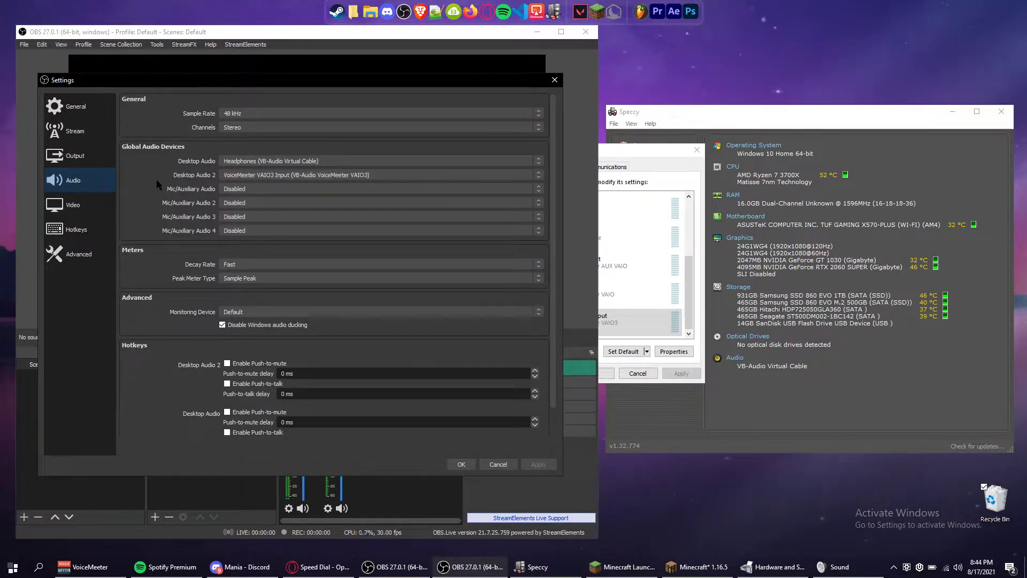
pyautogui.scroll(-1, 159, 184)
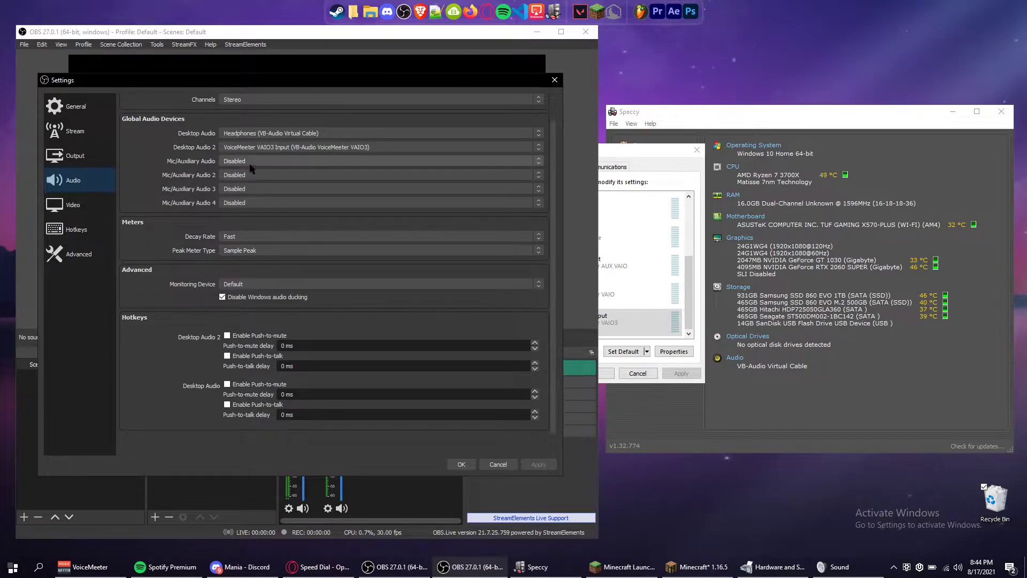
# Find the default device in the Windows recording device list and compare it with the microphone channels in VoiceMeeter
pyautogui.click(619, 155)
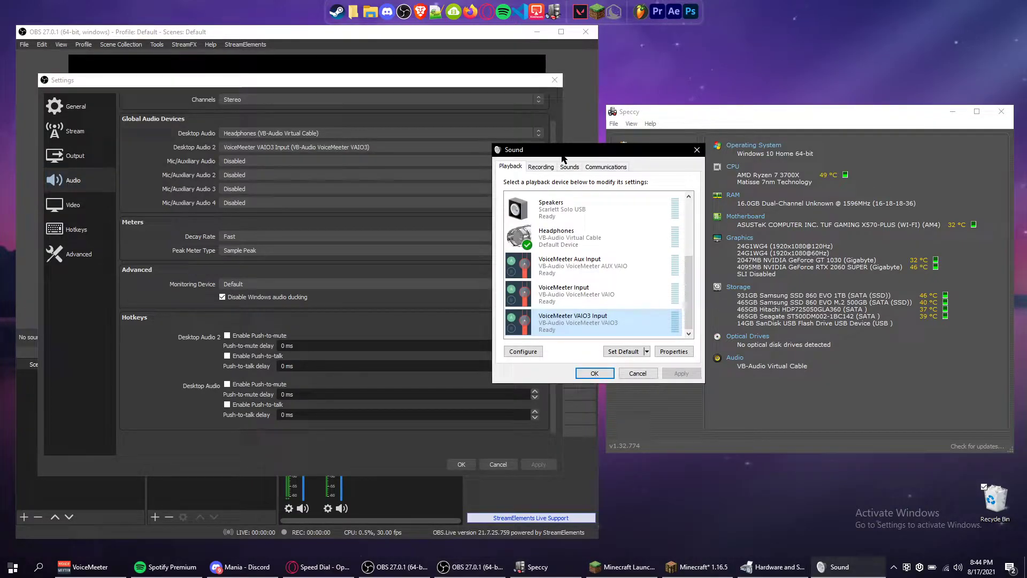
pyautogui.moveTo(529, 158); pyautogui.dragTo(524, 160)
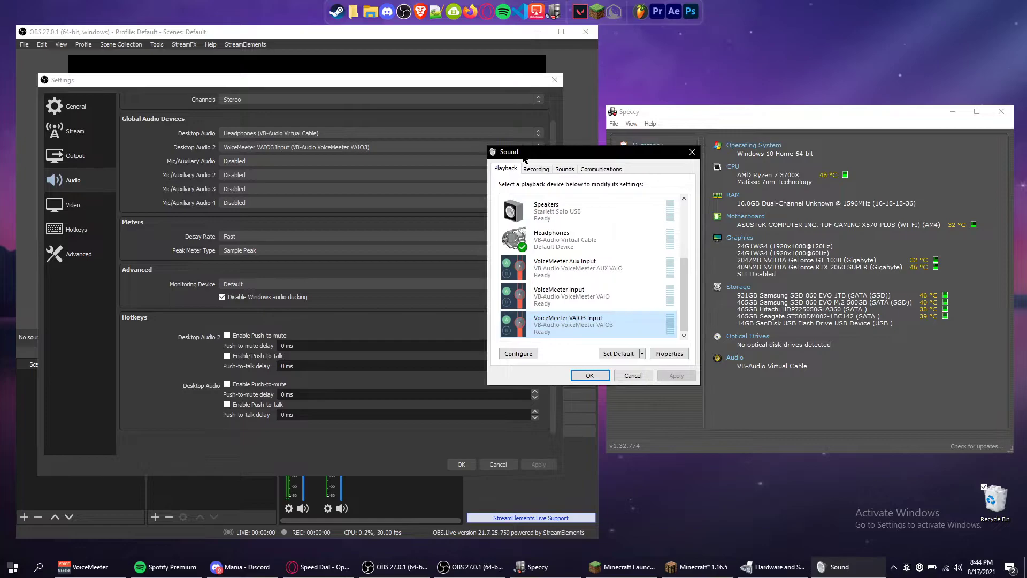
pyautogui.click(534, 171)
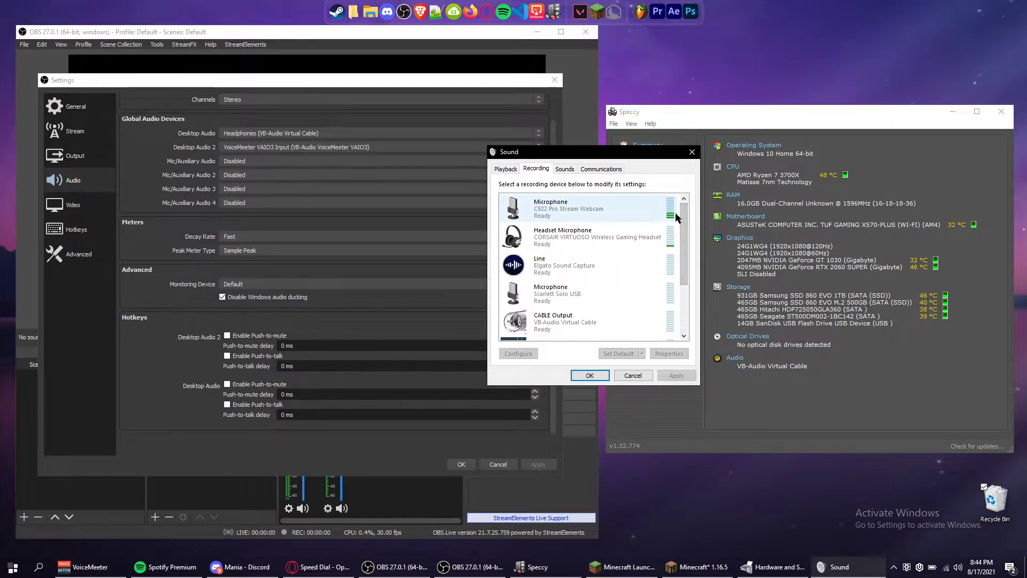
pyautogui.moveTo(682, 214)
pyautogui.mouseDown()
pyautogui.moveTo(682, 231)
pyautogui.moveTo(681, 213)
pyautogui.mouseUp()
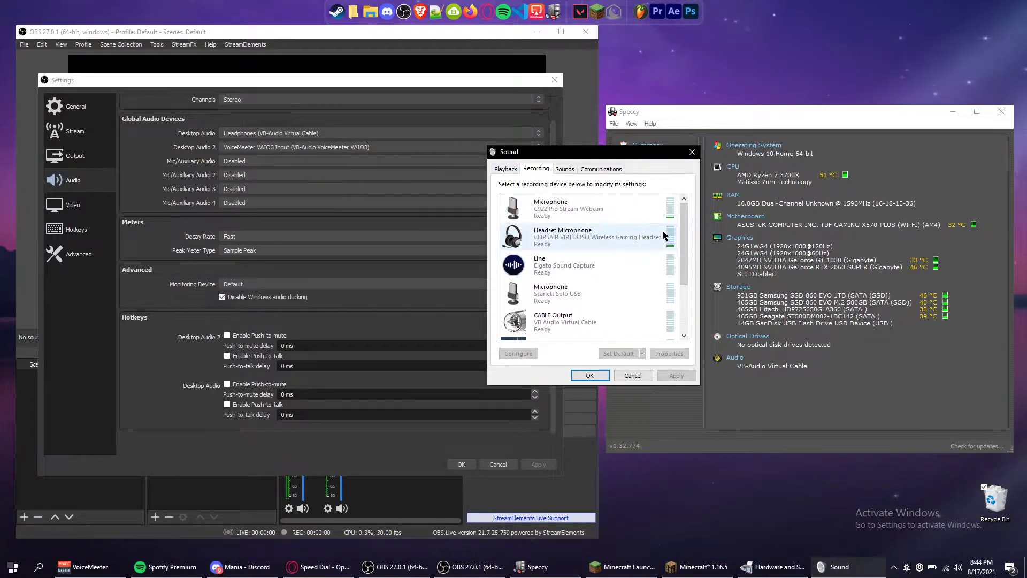
pyautogui.scroll(-3, 556, 252)
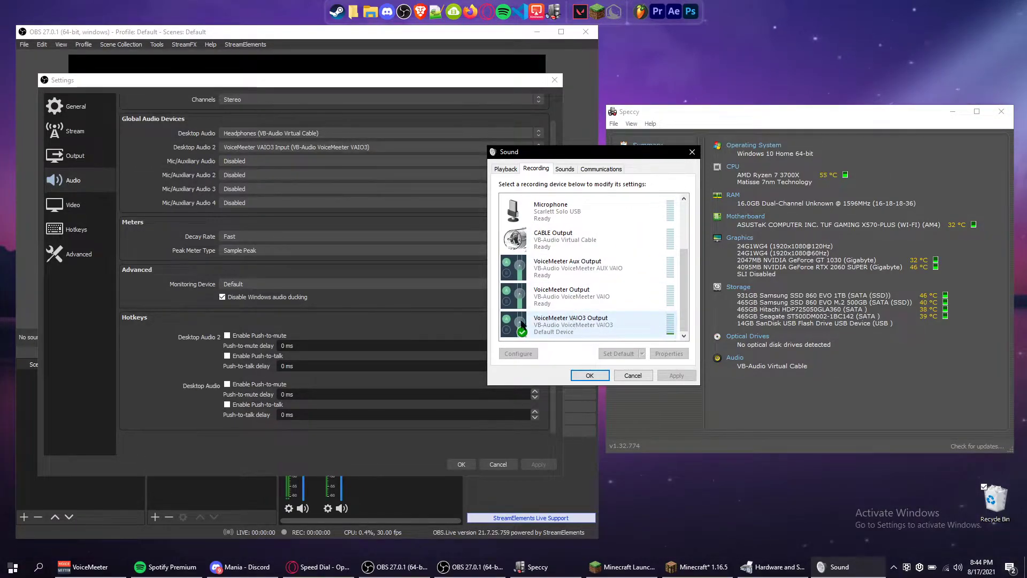
pyautogui.click(91, 567)
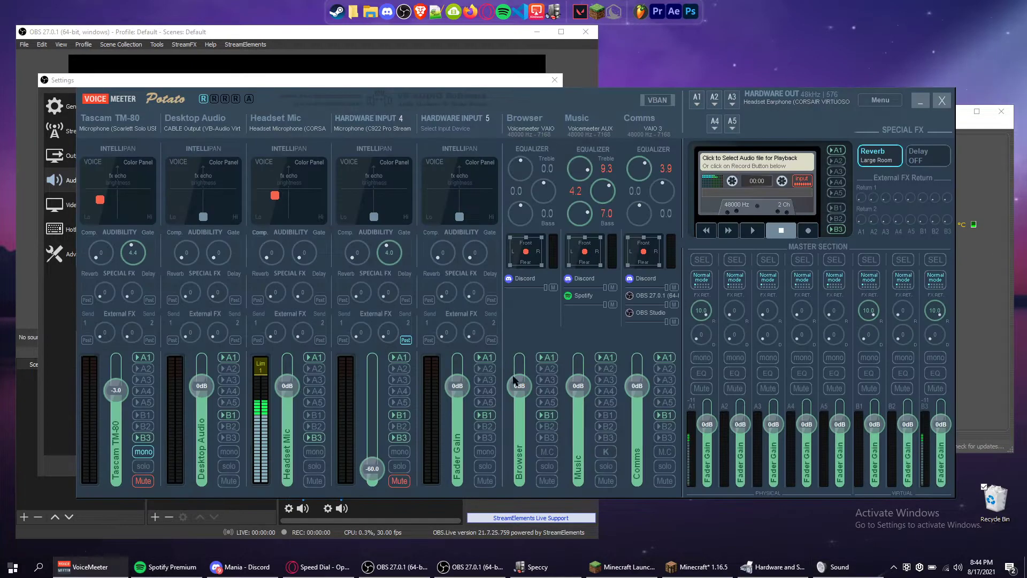
pyautogui.click(91, 567)
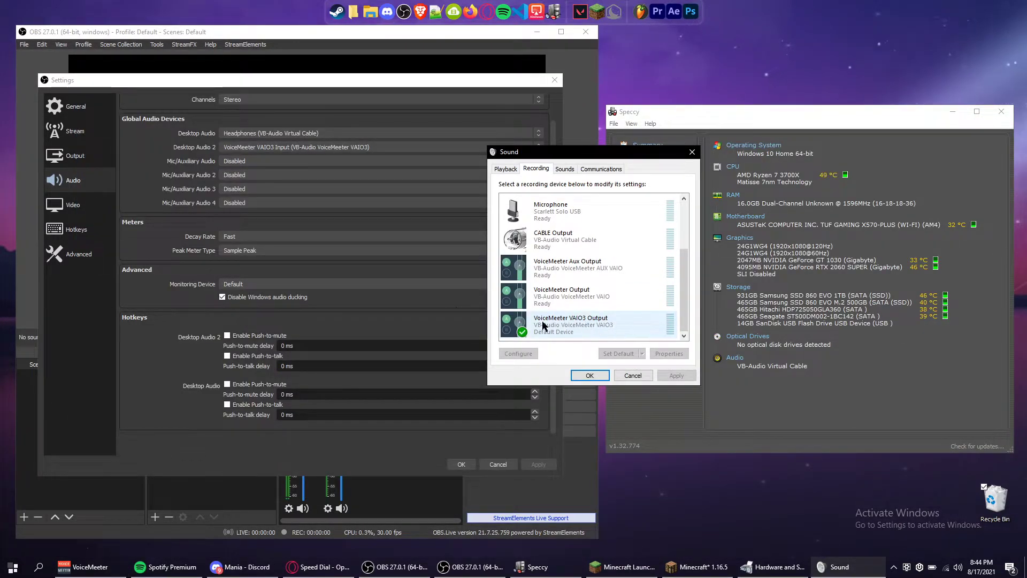
# Set Mic/Auxiliary Audio to VoiceMeeter VAIO3 Output in OBS, apply it, and move the settings window to check the mixer meters
pyautogui.click(155, 250)
pyautogui.click(257, 161)
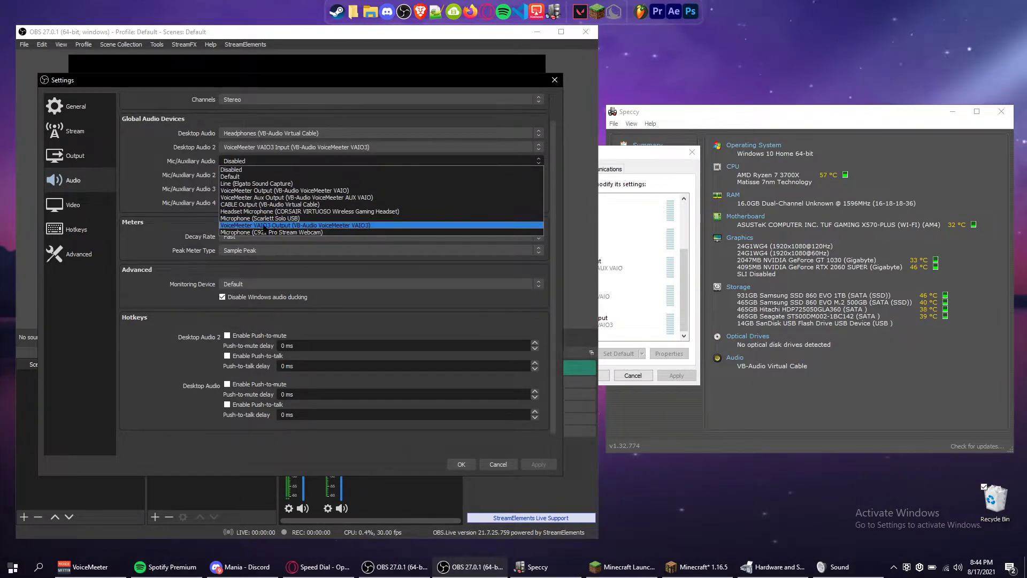
pyautogui.click(263, 225)
pyautogui.click(538, 464)
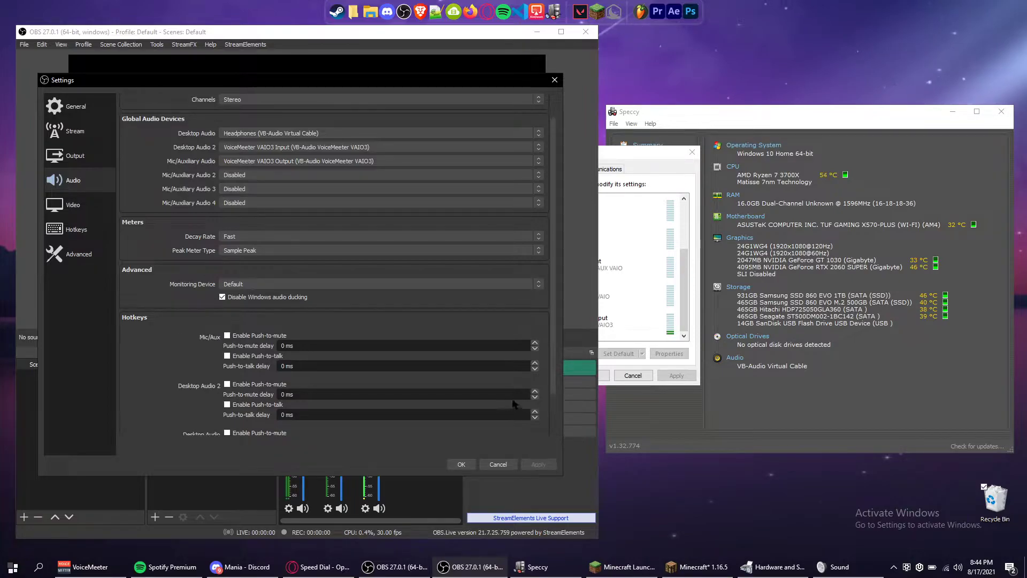
pyautogui.moveTo(329, 79); pyautogui.dragTo(325, 22)
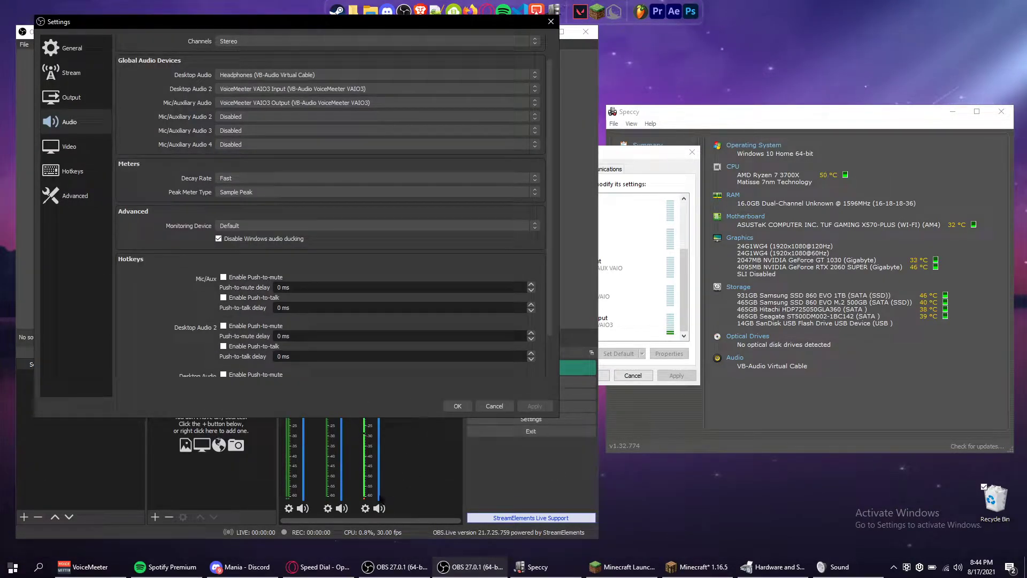
pyautogui.moveTo(282, 26); pyautogui.dragTo(779, 101)
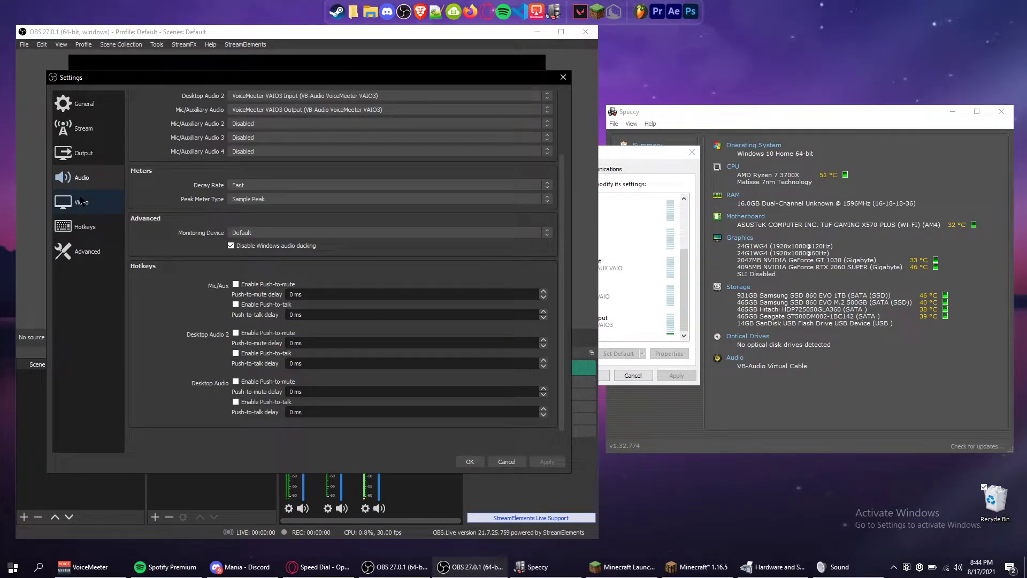
# In the output audio settings, name Track 1 Mic Audio, Track 2 Desktop Audio and Track 3 Discord Audio, and apply
pyautogui.click(96, 154)
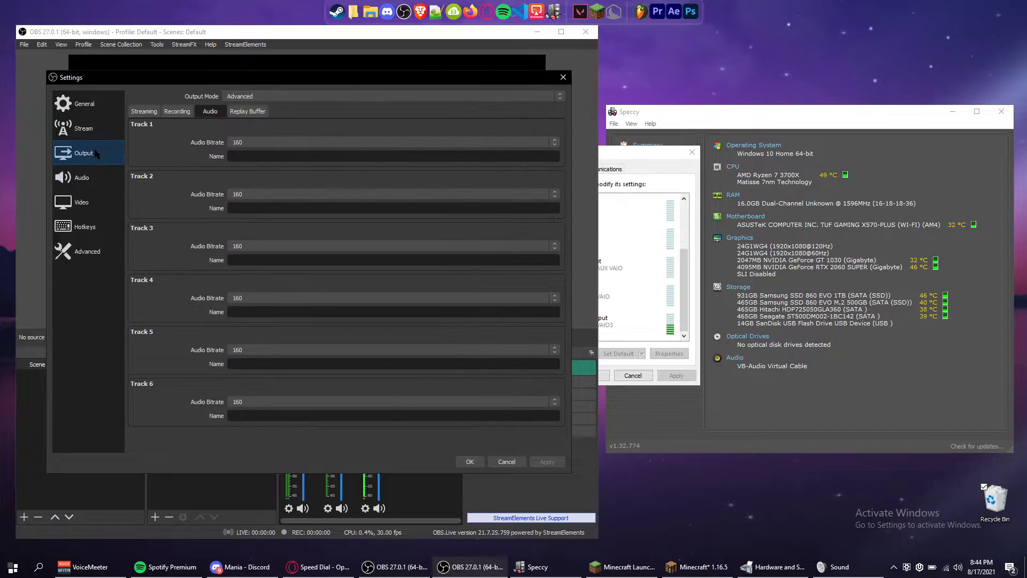
pyautogui.click(161, 111)
pyautogui.click(163, 111)
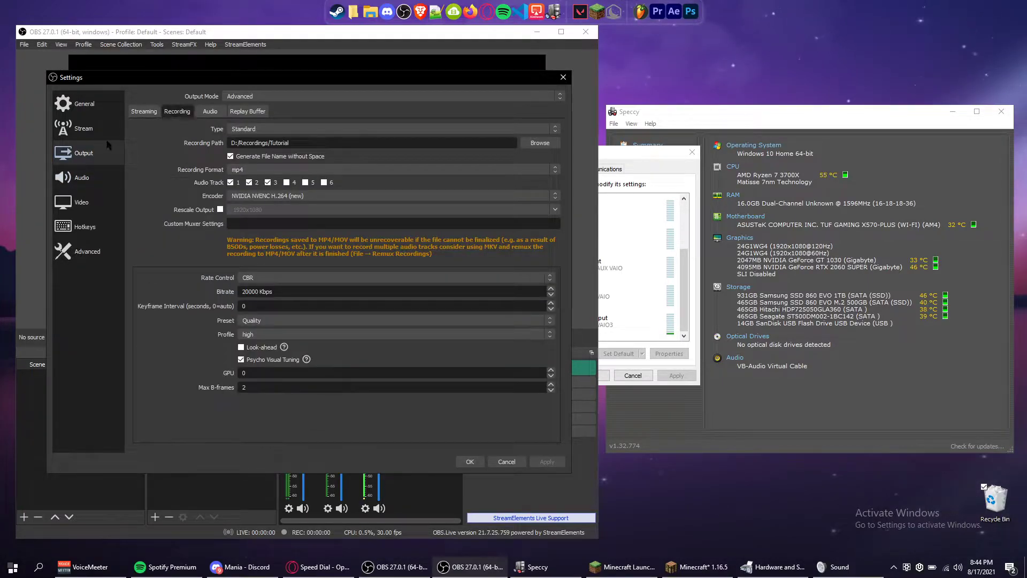
pyautogui.click(210, 111)
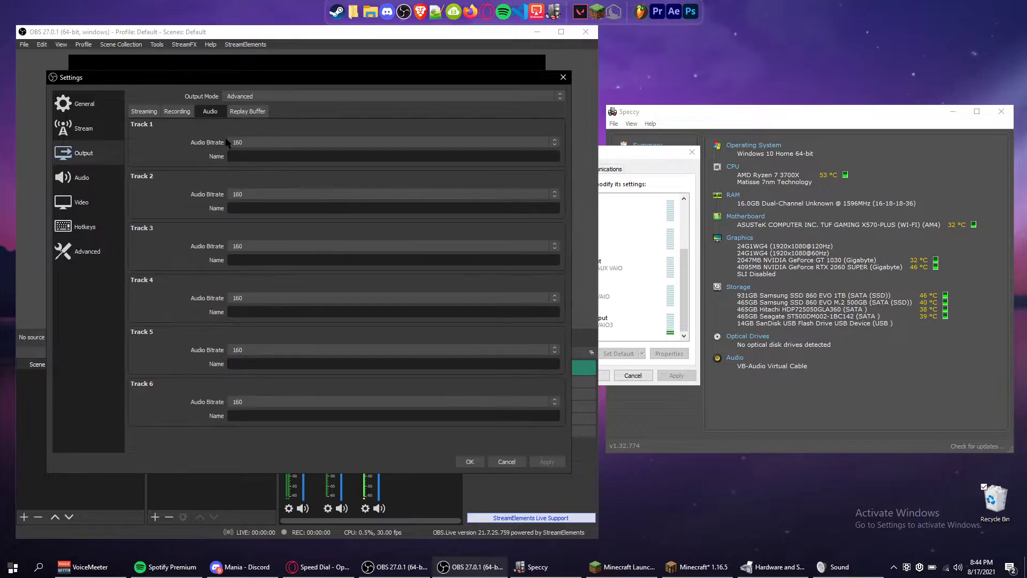
pyautogui.click(384, 151)
pyautogui.write('Mic Audio')
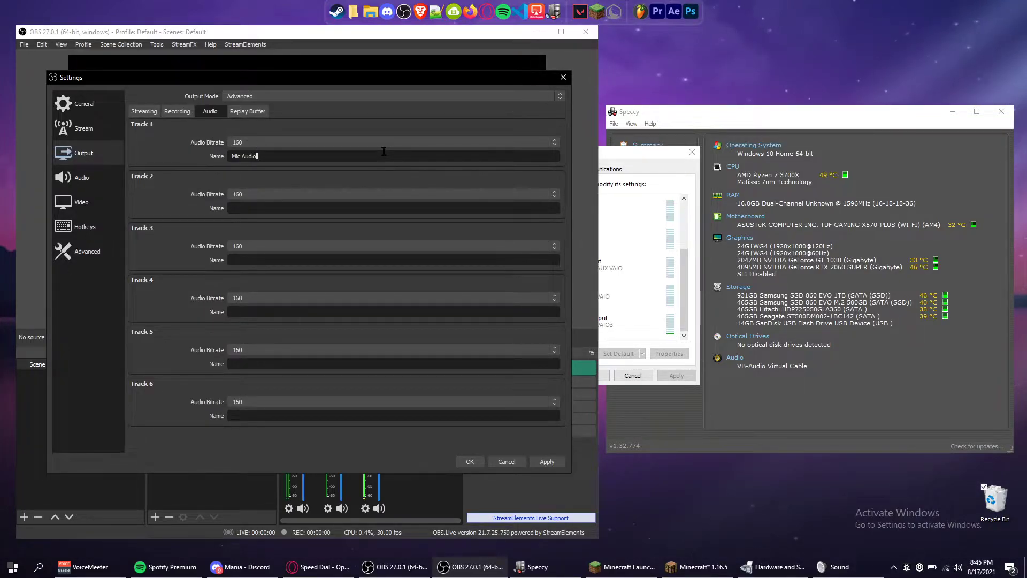
pyautogui.click(269, 209)
pyautogui.write('Desktop Audio')
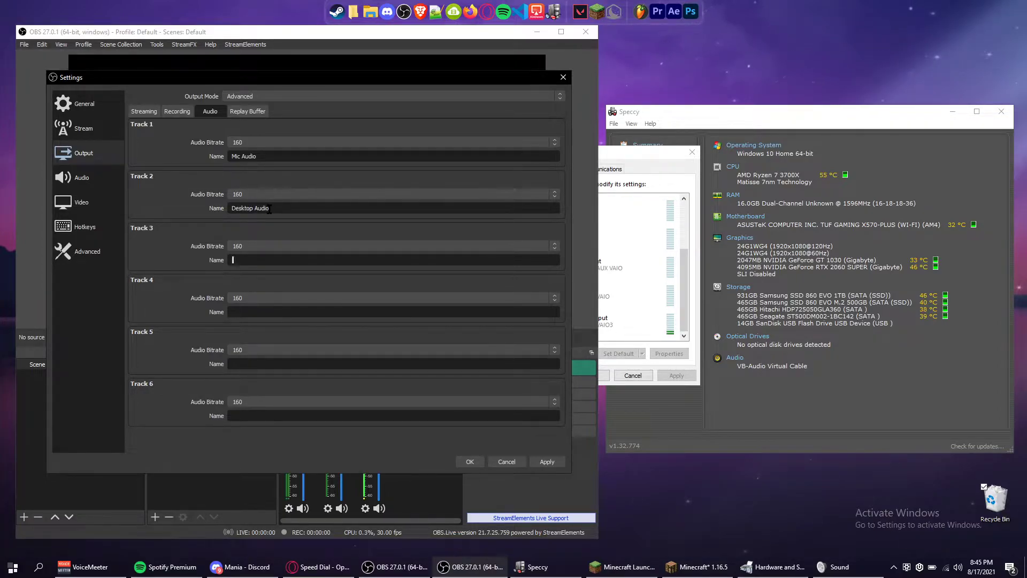
pyautogui.write('Discord a')
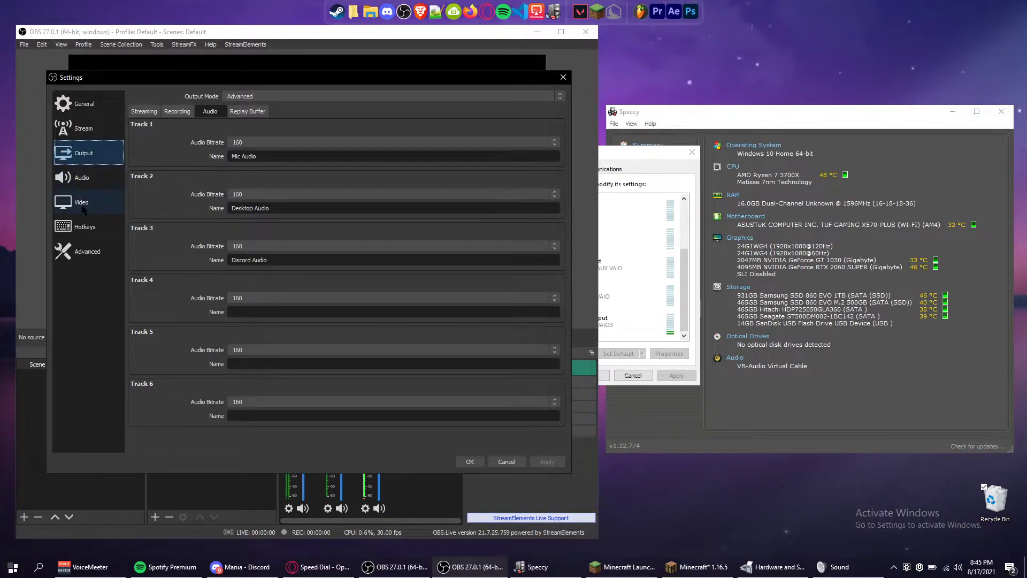
# Open the Video settings and examine the base canvas resolution
pyautogui.click(83, 208)
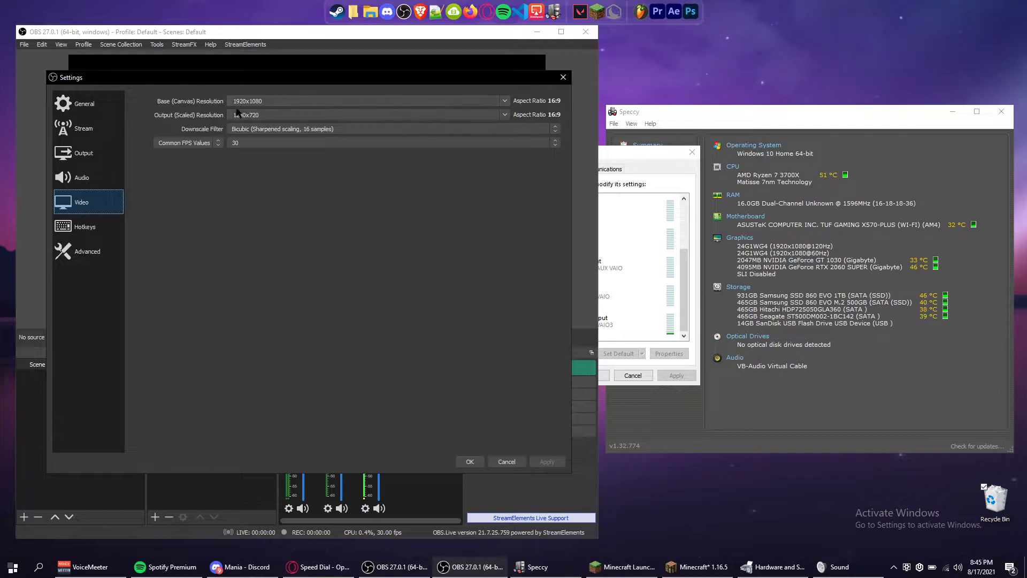
pyautogui.doubleClick(257, 101)
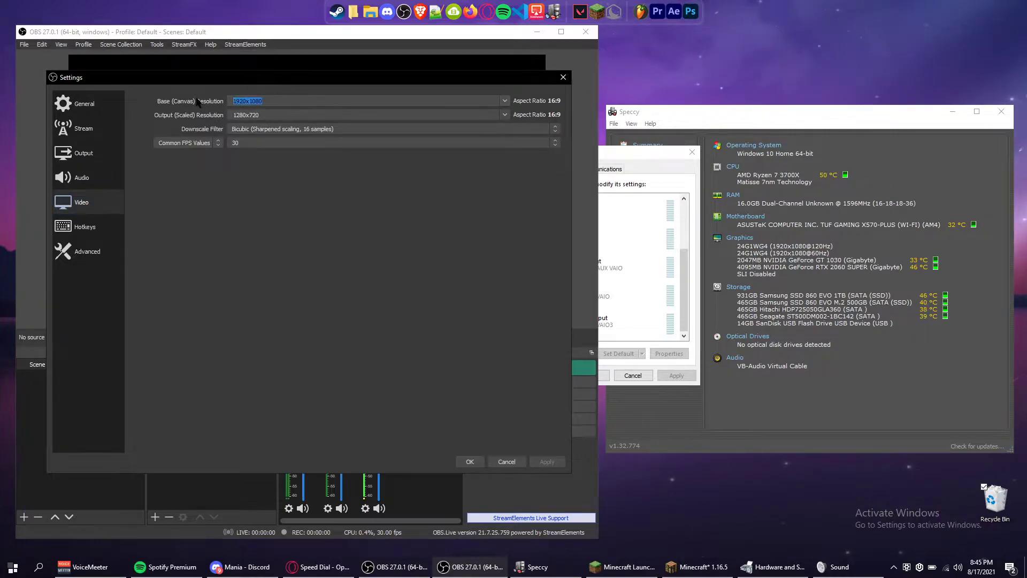
pyautogui.press('Right')
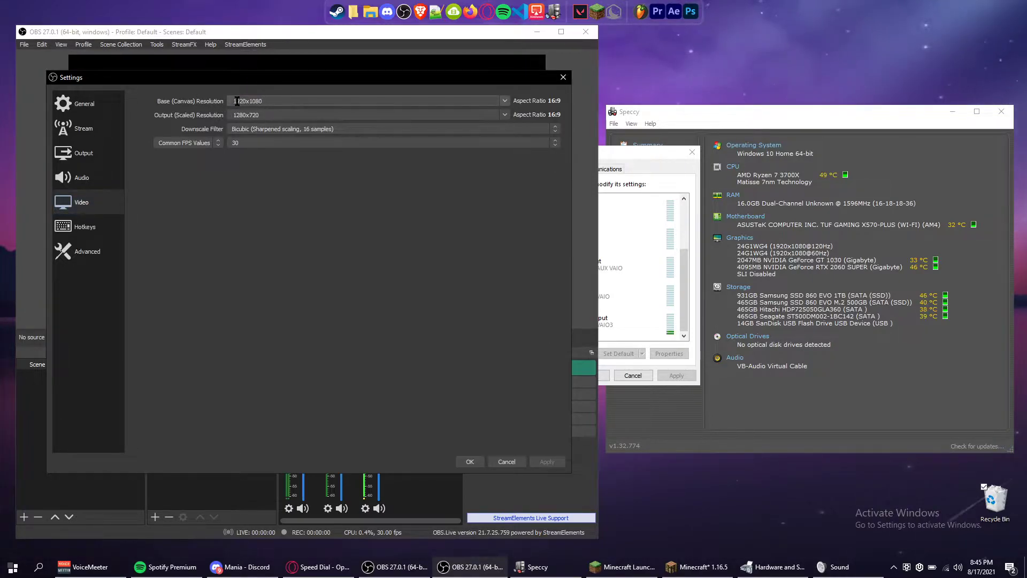
pyautogui.moveTo(217, 80)
pyautogui.mouseDown()
pyautogui.moveTo(679, 101)
pyautogui.moveTo(690, 116)
pyautogui.moveTo(221, 57)
pyautogui.moveTo(213, 86)
pyautogui.mouseUp()
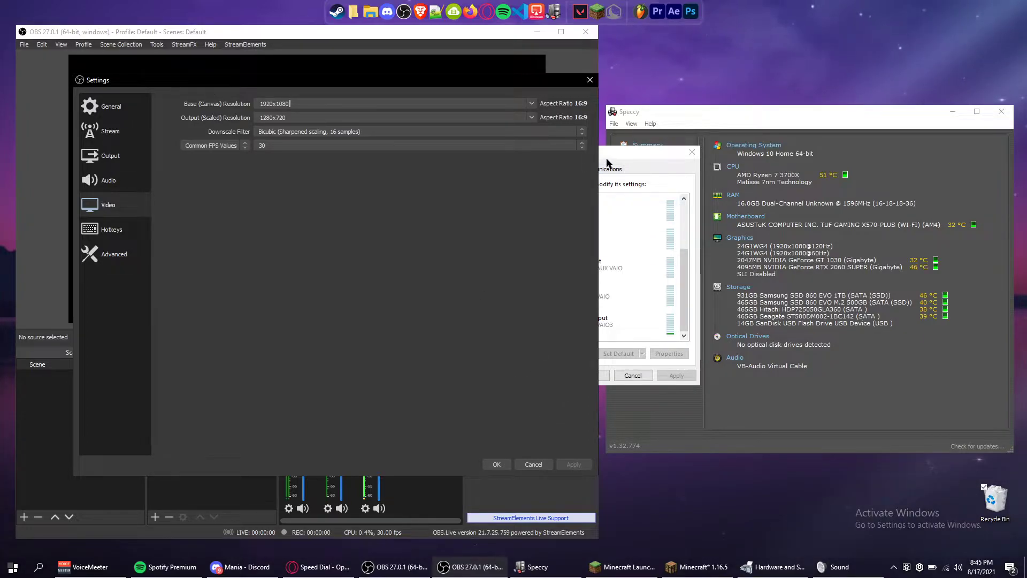
# Switch to Speccy, examine the monitor entries under Graphics, and copy the first monitor's 1920x1080 resolution
pyautogui.click(697, 111)
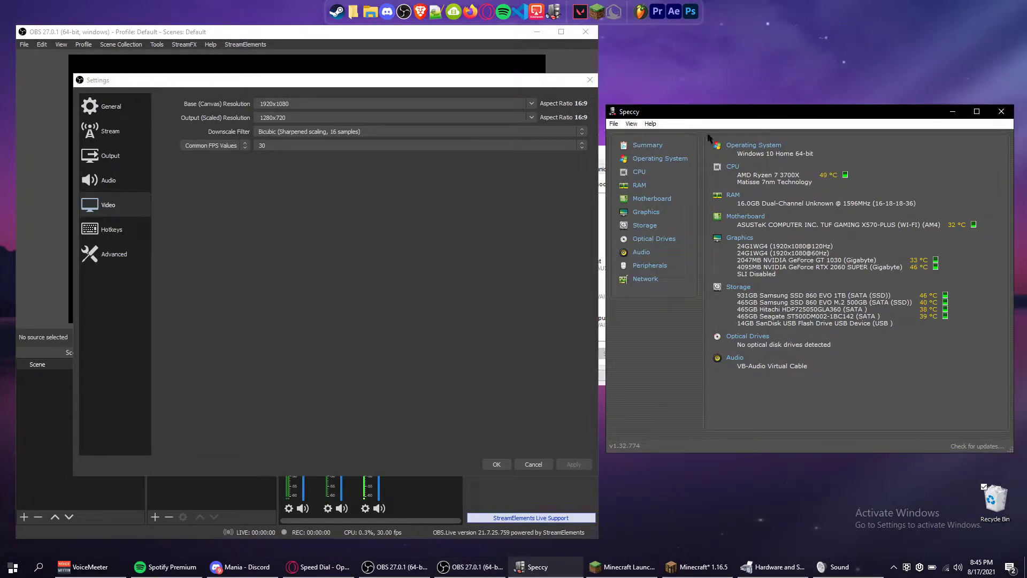
pyautogui.click(571, 255)
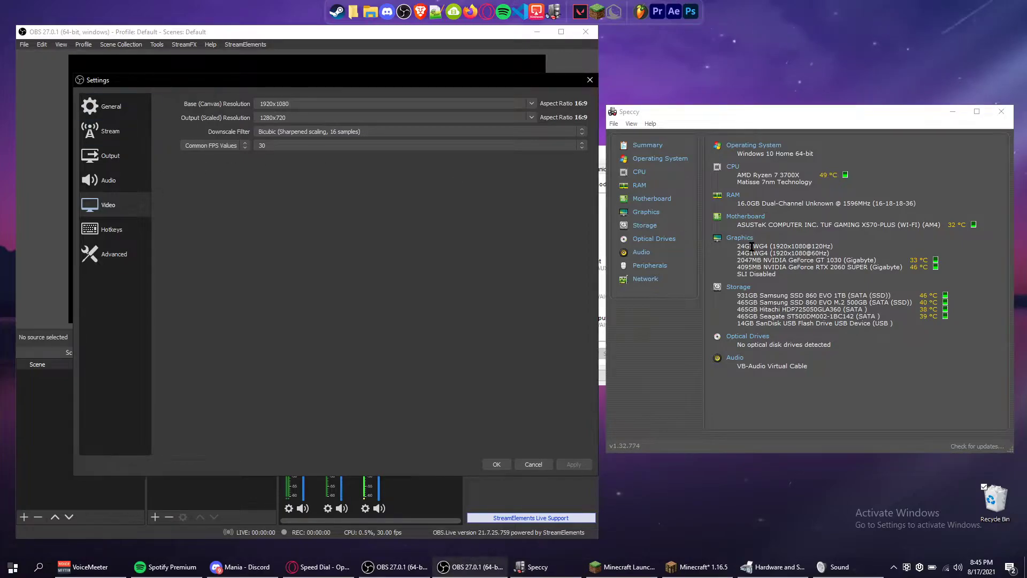
pyautogui.moveTo(694, 108); pyautogui.dragTo(695, 103)
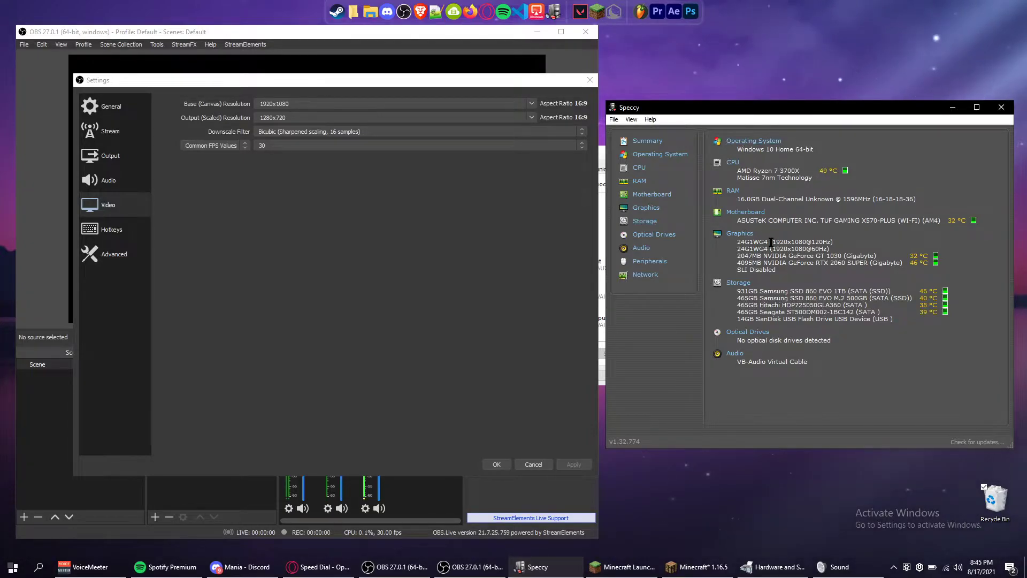
pyautogui.moveTo(739, 244); pyautogui.dragTo(841, 253)
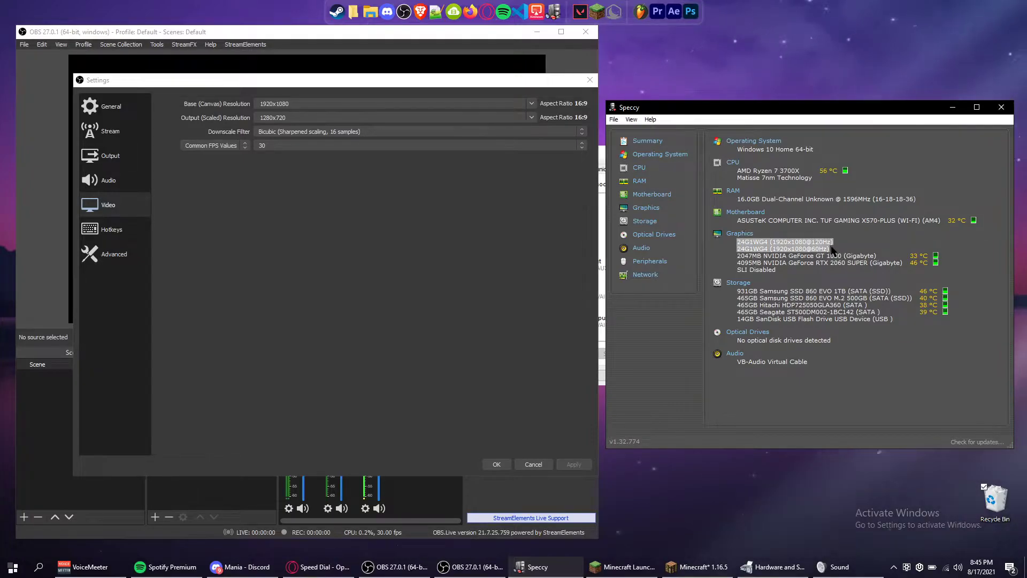
pyautogui.click(813, 242)
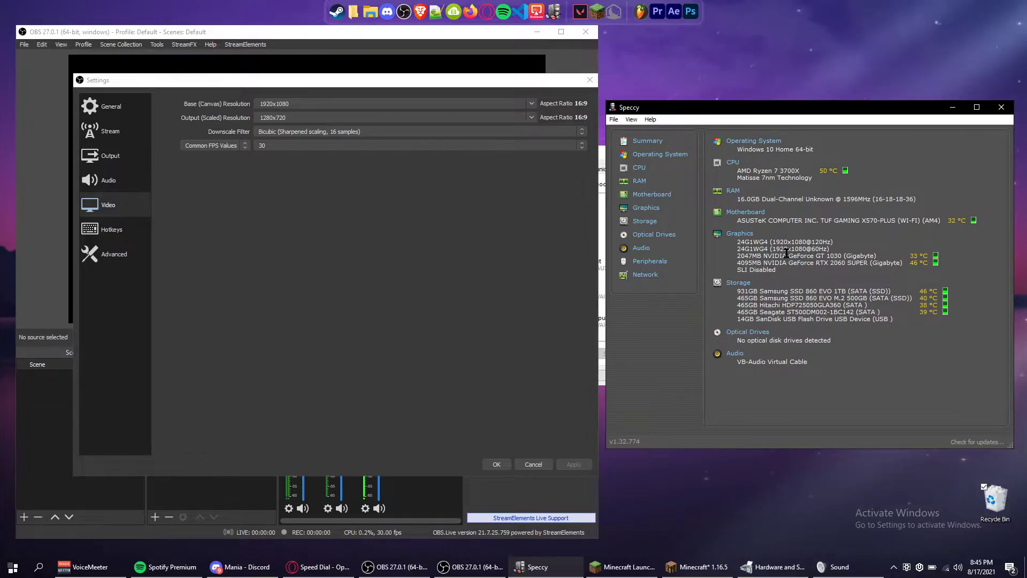
pyautogui.moveTo(772, 242); pyautogui.dragTo(807, 243)
pyautogui.hotkey('ctrl', 'c')
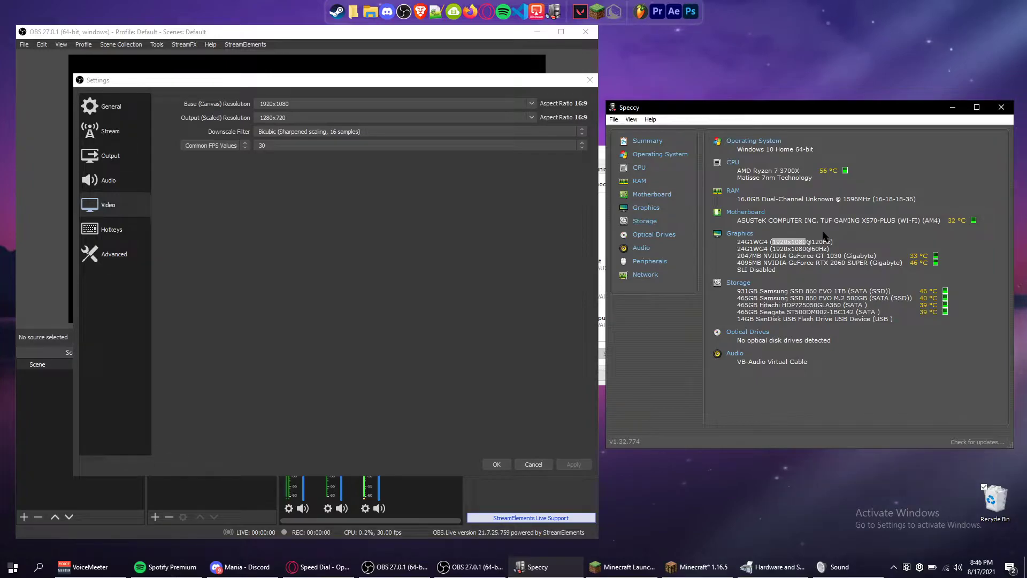
# Switch back to OBS and set both the base canvas and output scaled resolutions to the copied 1920x1080
pyautogui.click(401, 219)
pyautogui.doubleClick(274, 103)
pyautogui.hotkey('ctrl', 'v')
pyautogui.doubleClick(299, 117)
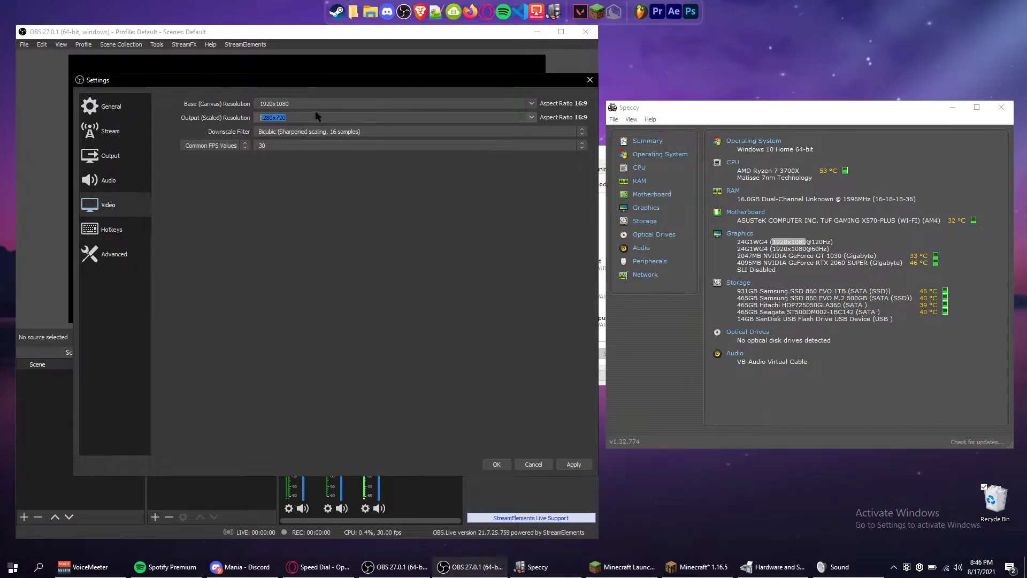
pyautogui.click(287, 117)
pyautogui.hotkey('ctrl', 'a')
pyautogui.hotkey('ctrl', 'v')
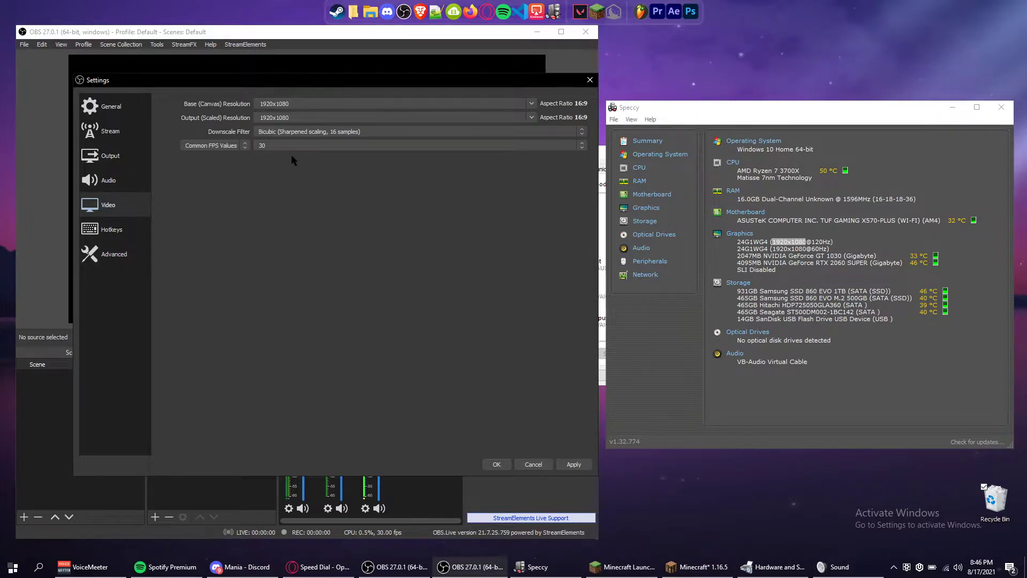
pyautogui.doubleClick(270, 118)
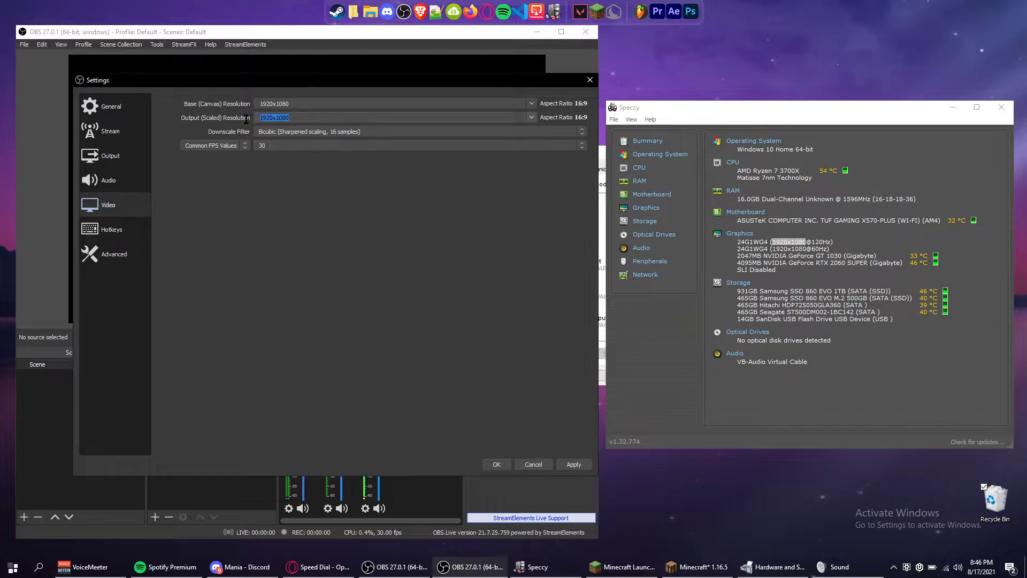
# Set the downscale filter to Bilinear (Fastest, but blurry if scaling)
pyautogui.click(297, 117)
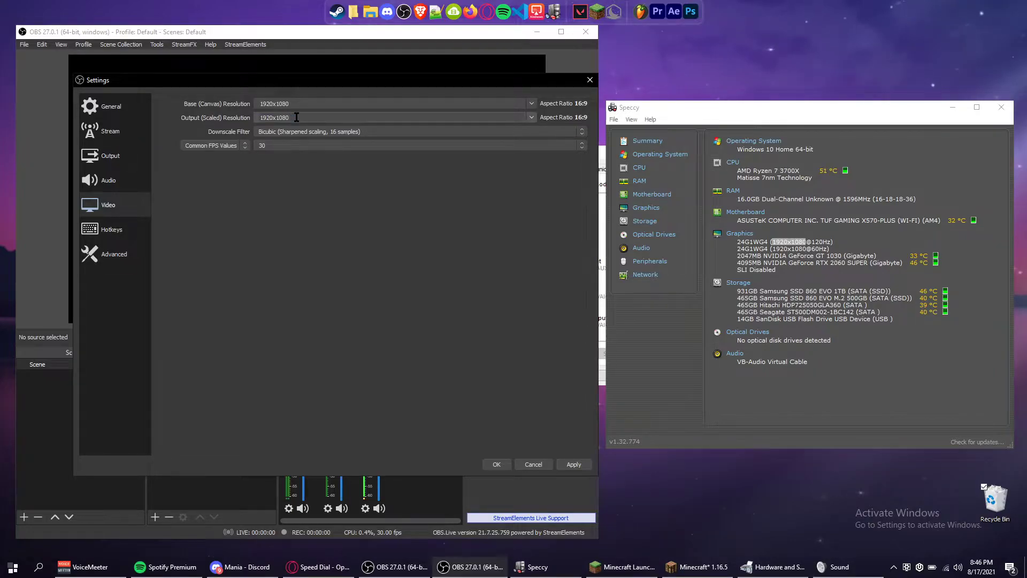
pyautogui.doubleClick(273, 104)
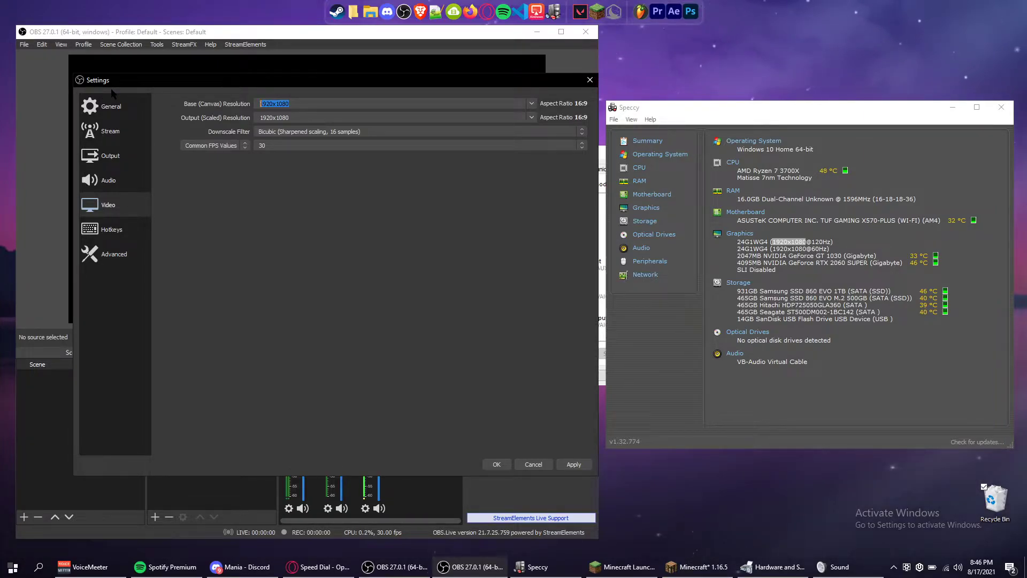
pyautogui.click(268, 133)
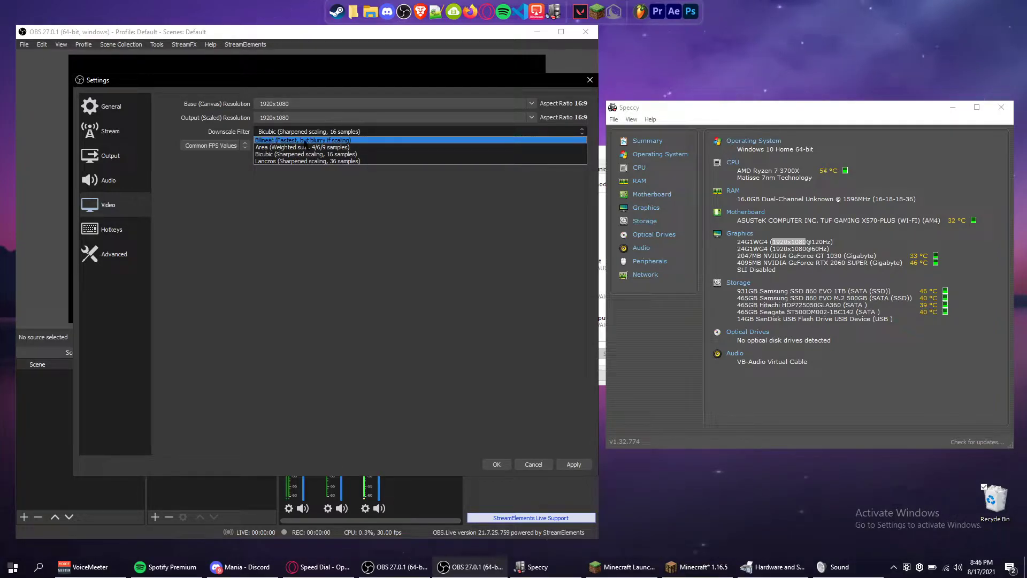
pyautogui.click(315, 140)
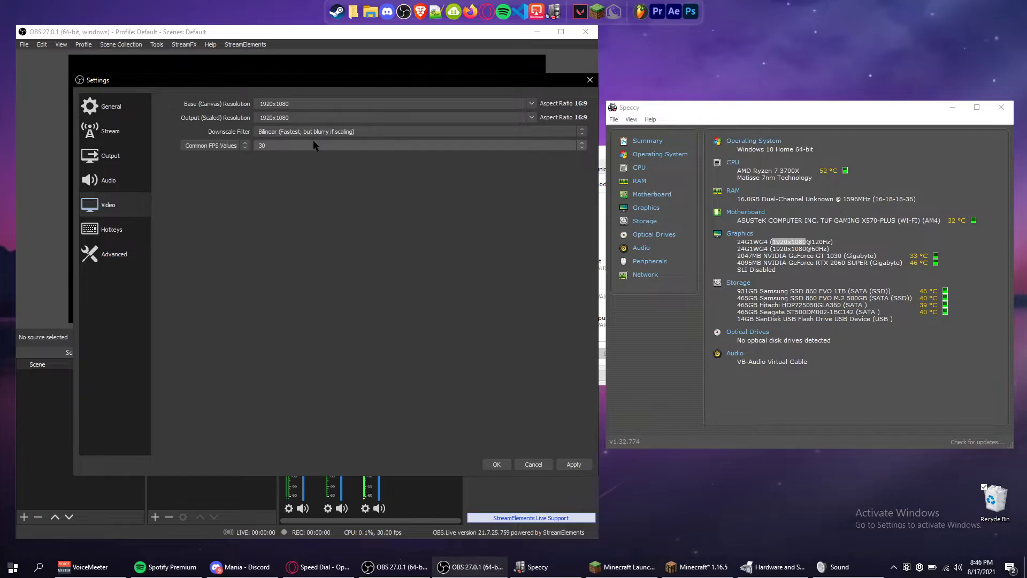
# Keep the frame rate type on Common FPS Values and set the value to 60
pyautogui.click(209, 146)
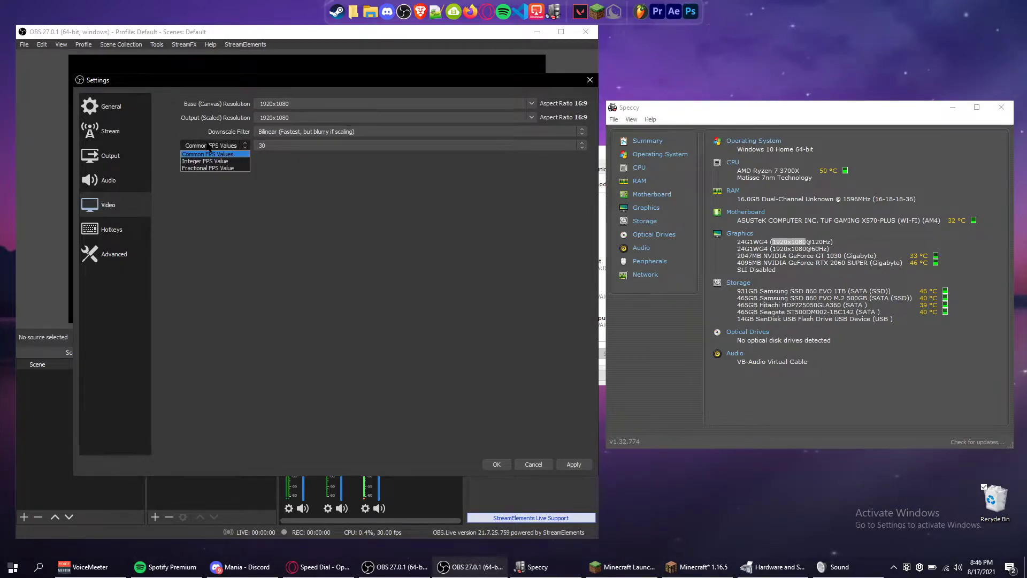
pyautogui.click(321, 191)
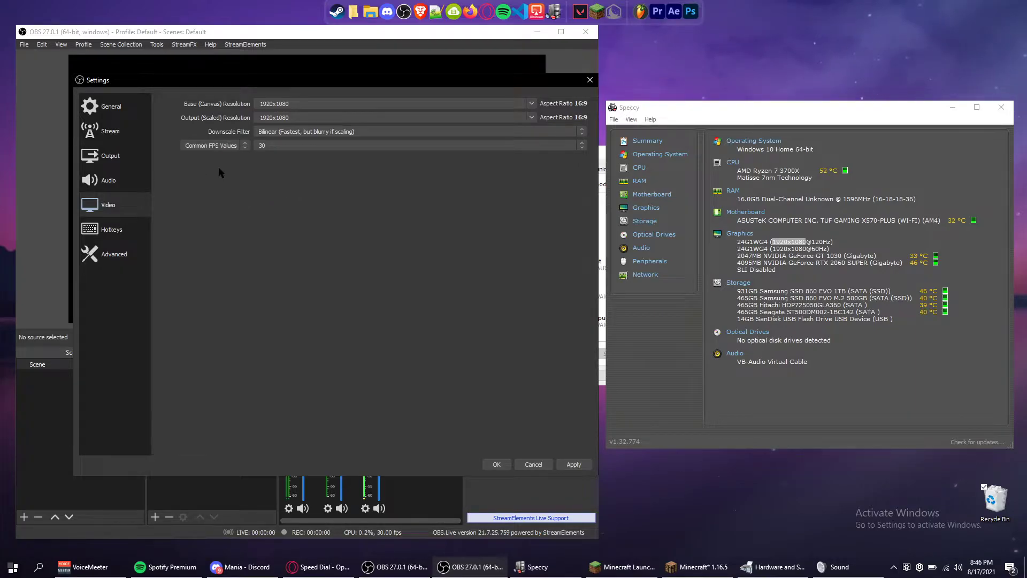
pyautogui.click(267, 147)
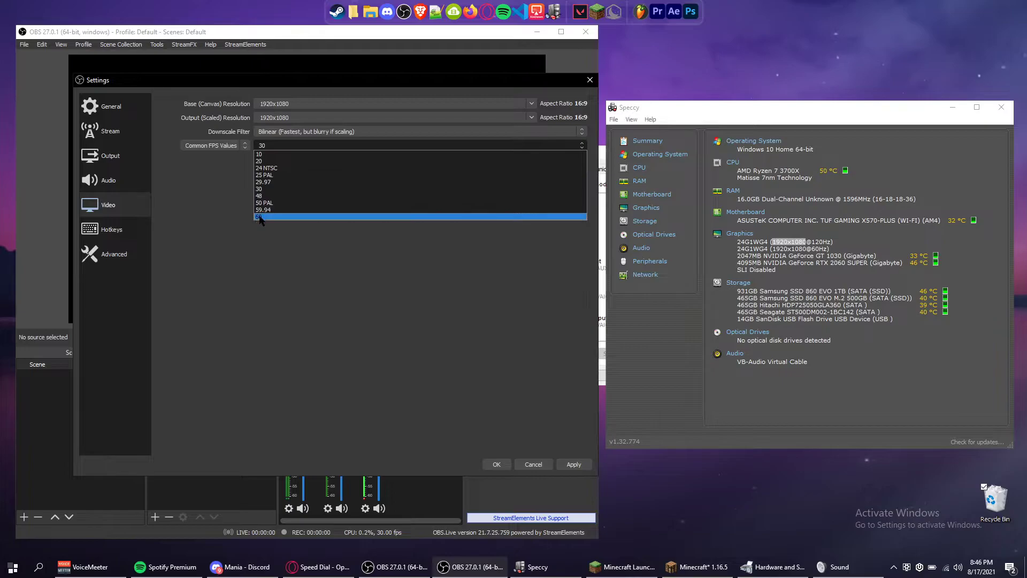
pyautogui.click(265, 273)
pyautogui.click(262, 148)
pyautogui.click(260, 235)
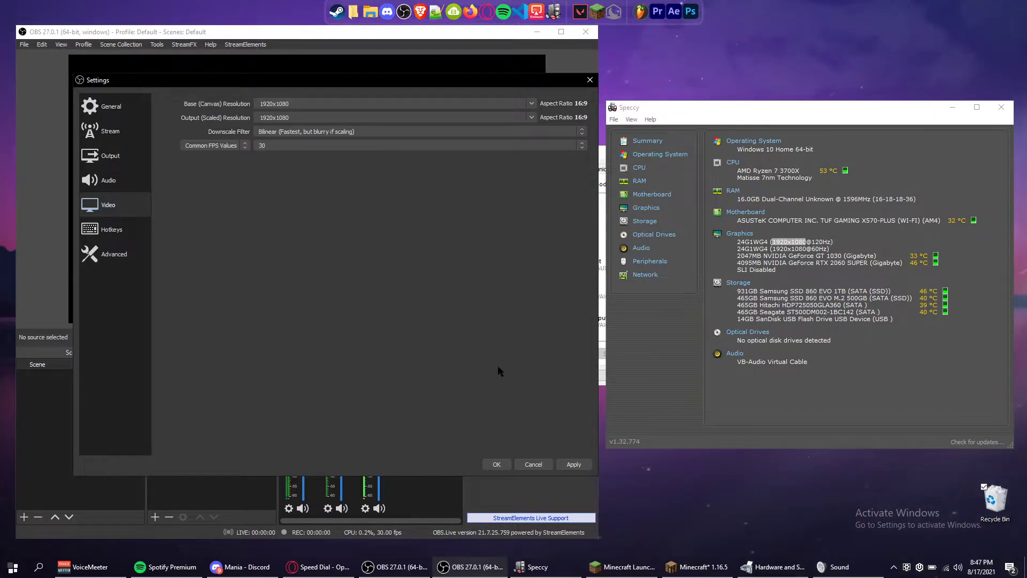
pyautogui.click(270, 146)
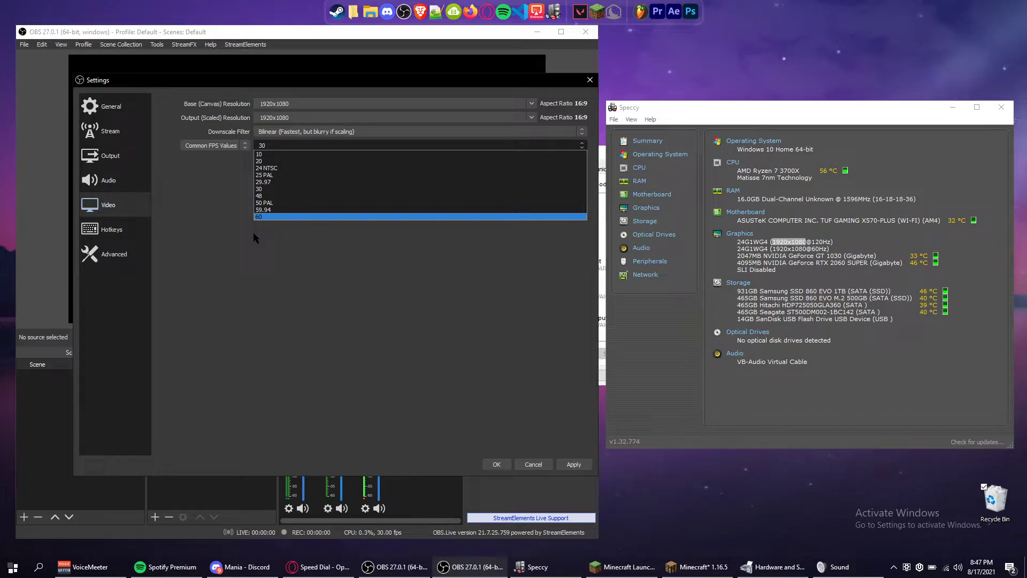
pyautogui.click(304, 246)
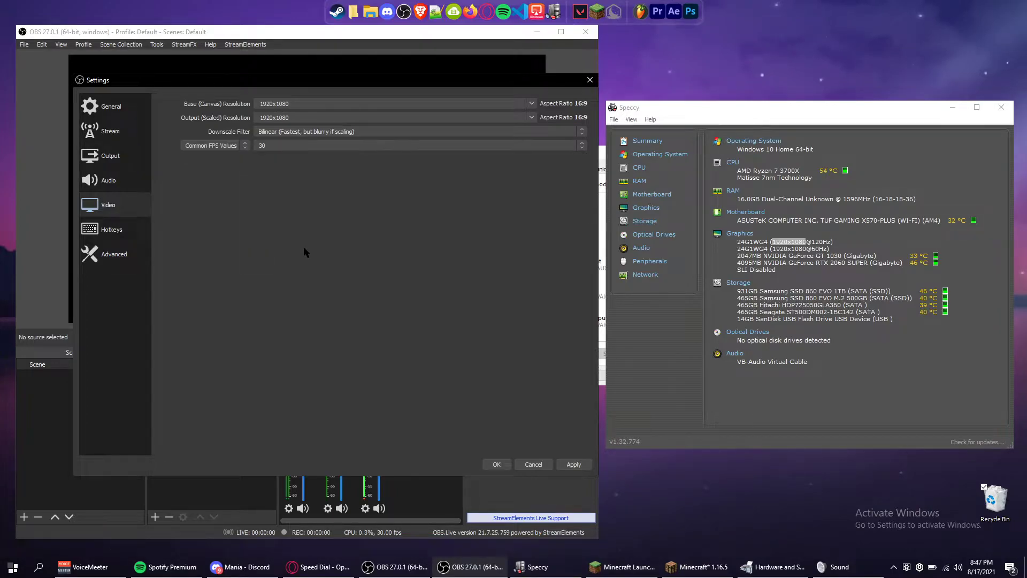
pyautogui.click(268, 145)
pyautogui.click(268, 207)
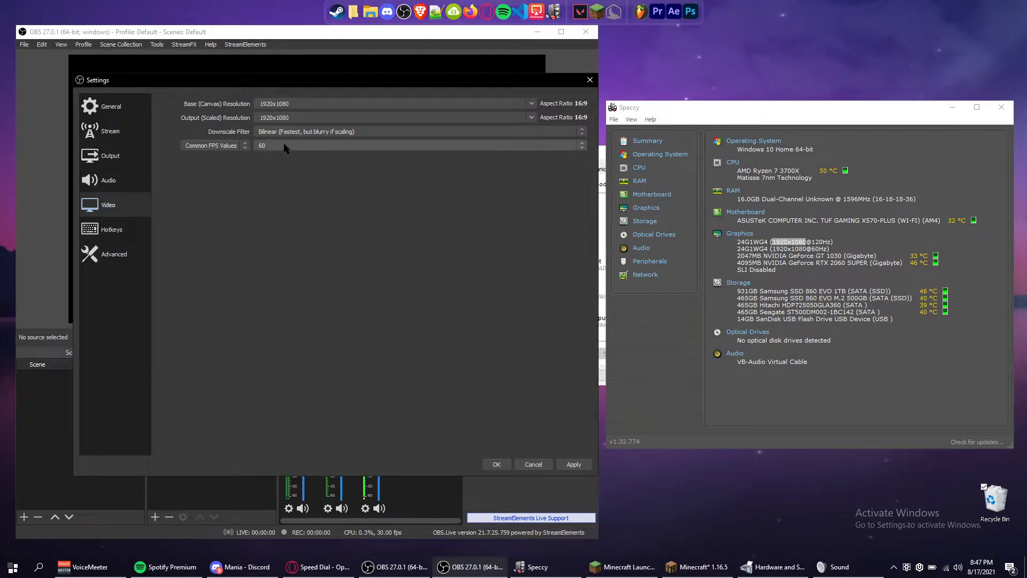
# Compare the first monitor's refresh rate in Speccy with the available common FPS values, and apply the video settings
pyautogui.moveTo(807, 242); pyautogui.dragTo(836, 237)
pyautogui.click(839, 236)
pyautogui.click(316, 146)
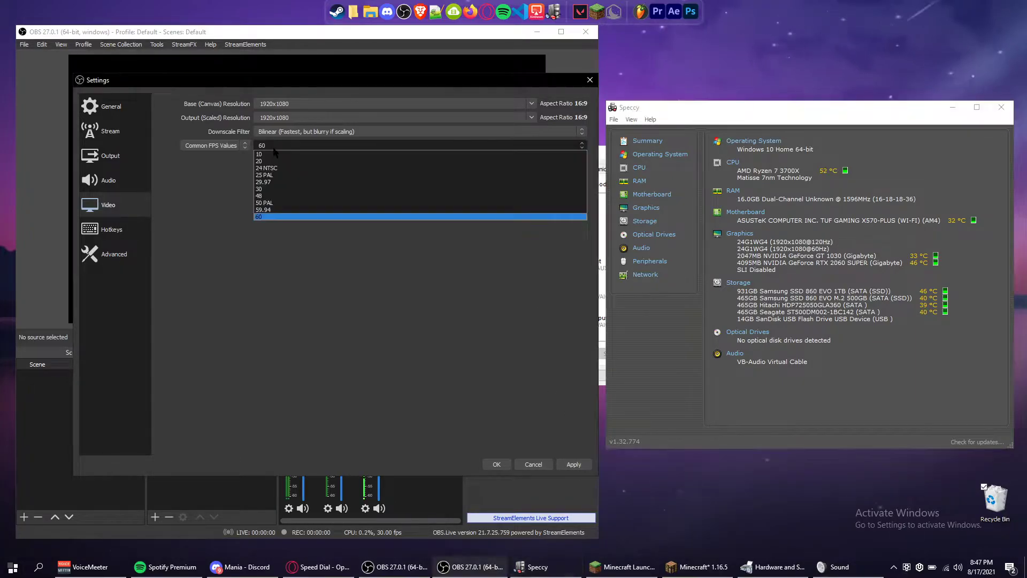
pyautogui.click(272, 238)
pyautogui.click(268, 146)
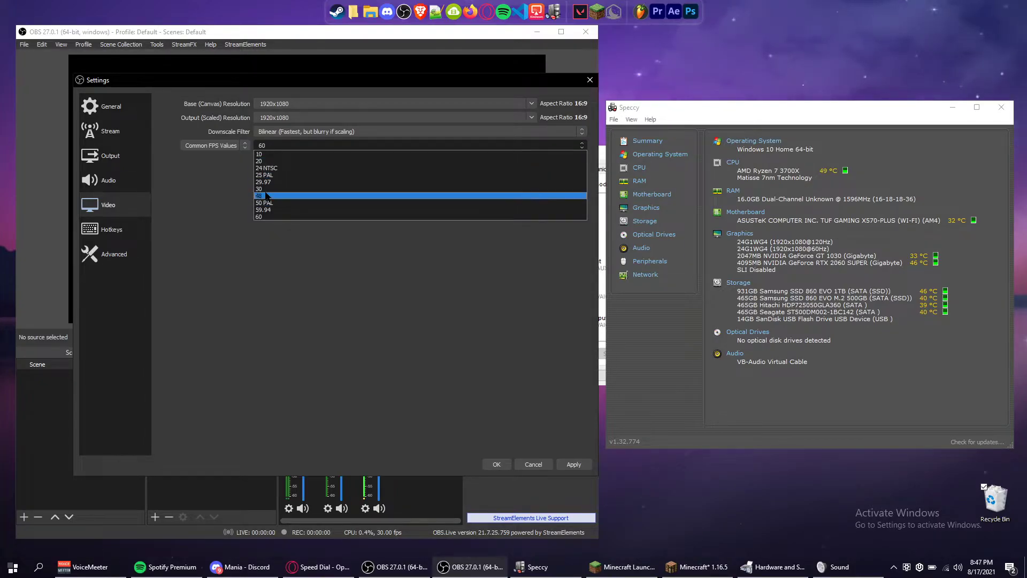
pyautogui.click(278, 264)
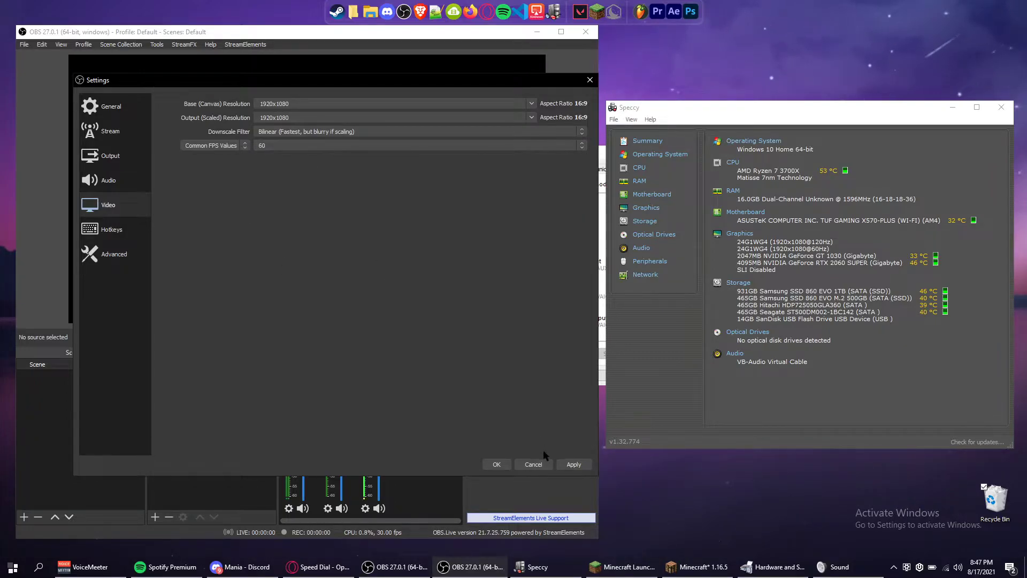
pyautogui.click(573, 464)
# Review the Advanced settings without changing them, and close the Settings dialog
pyautogui.click(143, 227)
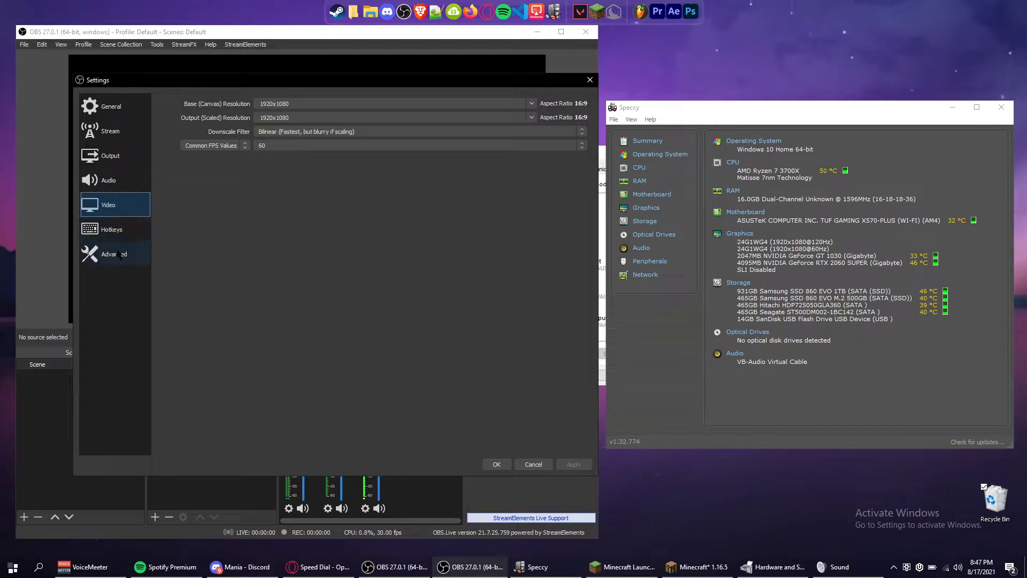
pyautogui.click(142, 255)
pyautogui.scroll(3, 175, 246)
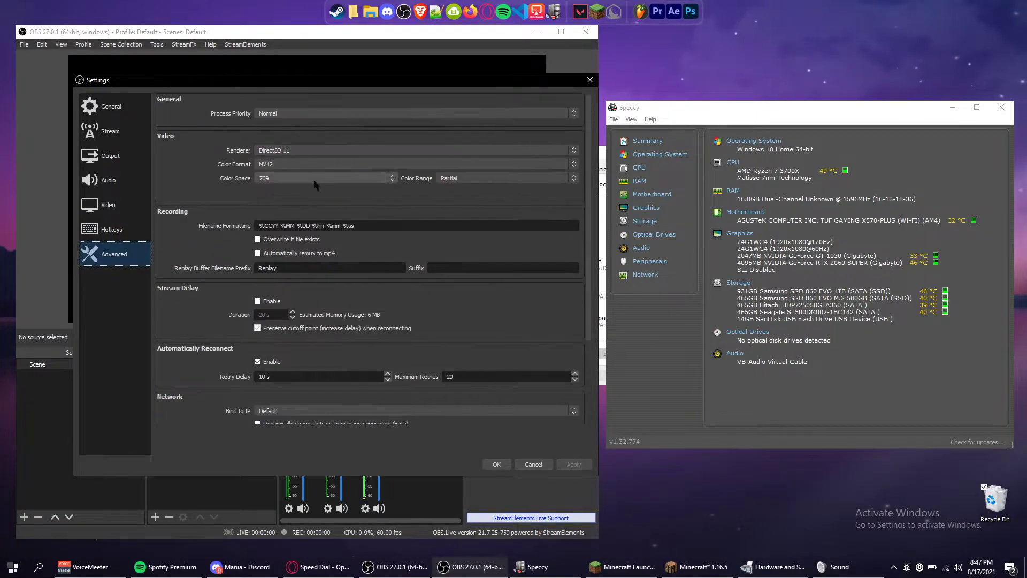
pyautogui.click(497, 465)
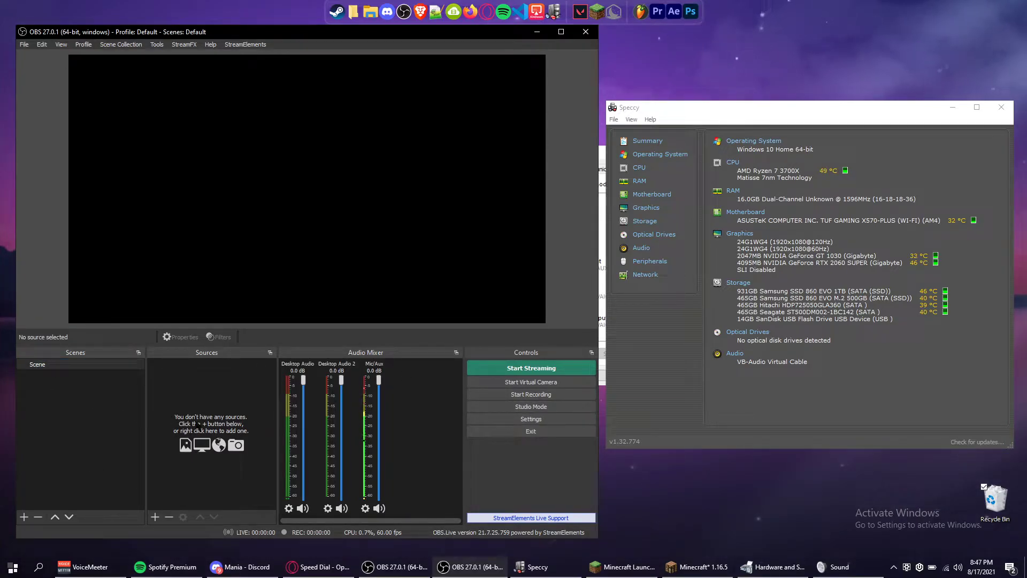
# Add a new Text (GDI+) source to the scene with the text "Hello"
pyautogui.moveTo(699, 574)
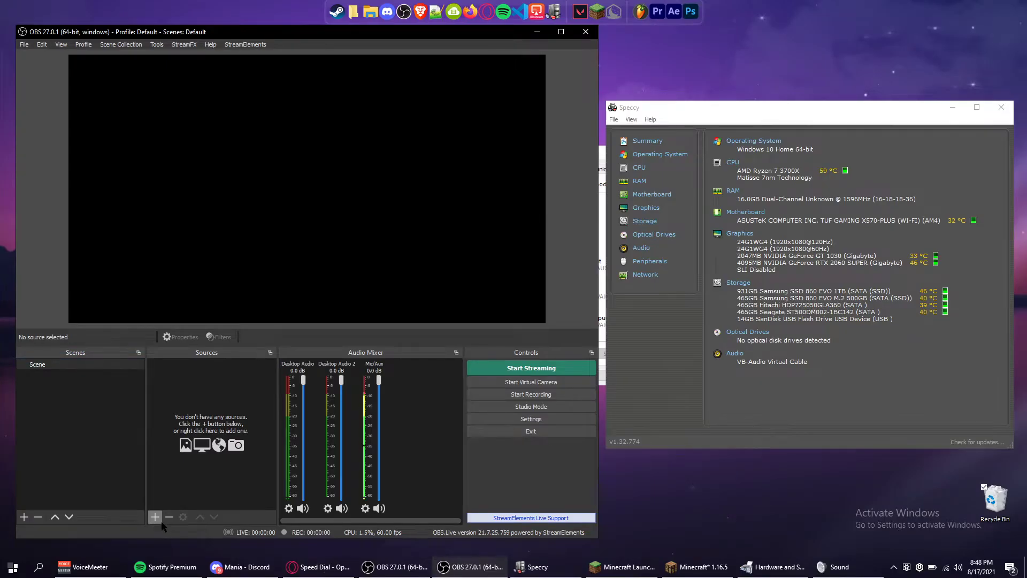
pyautogui.click(235, 532)
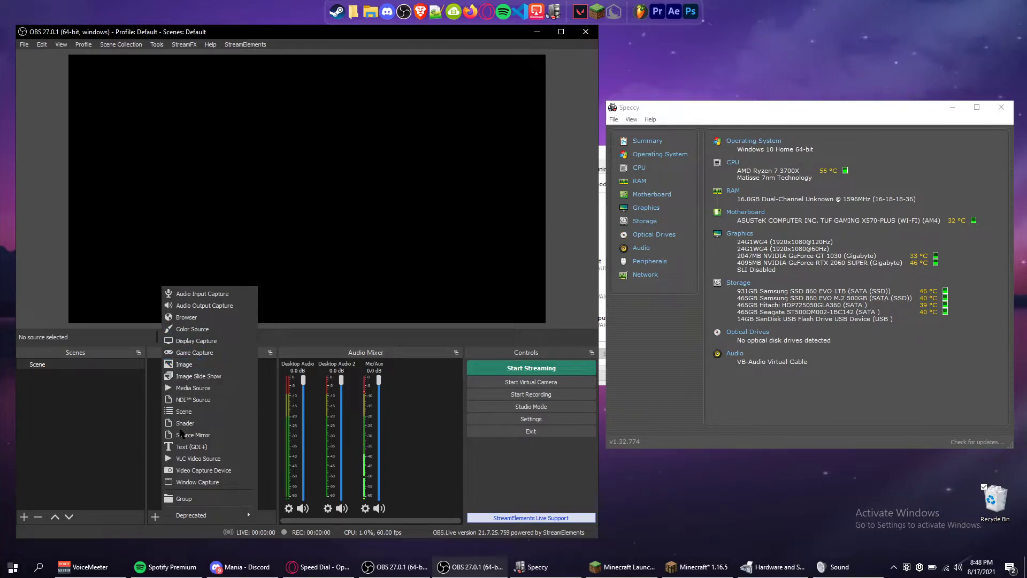
pyautogui.click(192, 446)
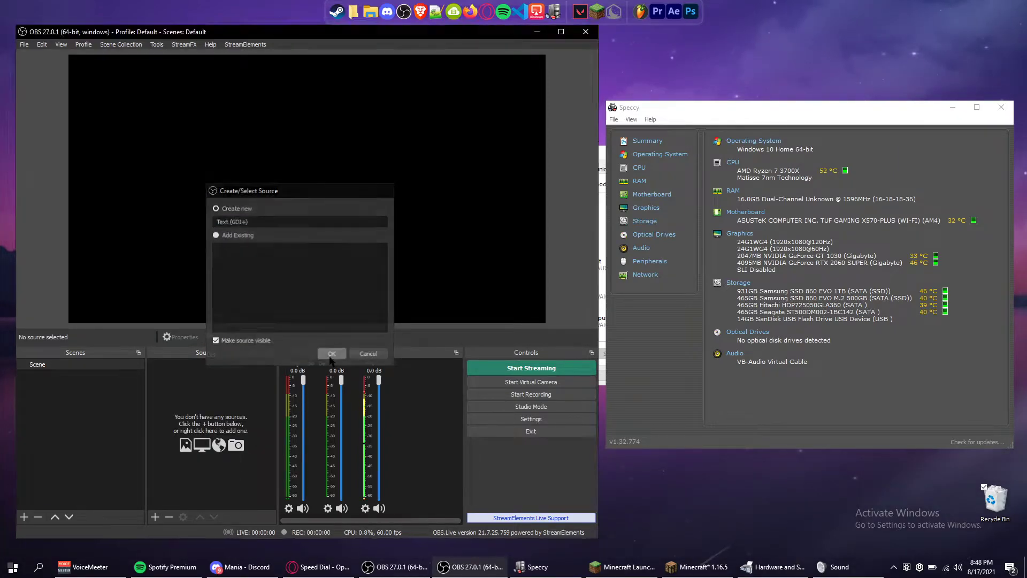
pyautogui.click(331, 355)
pyautogui.click(266, 385)
pyautogui.write('Helolo')
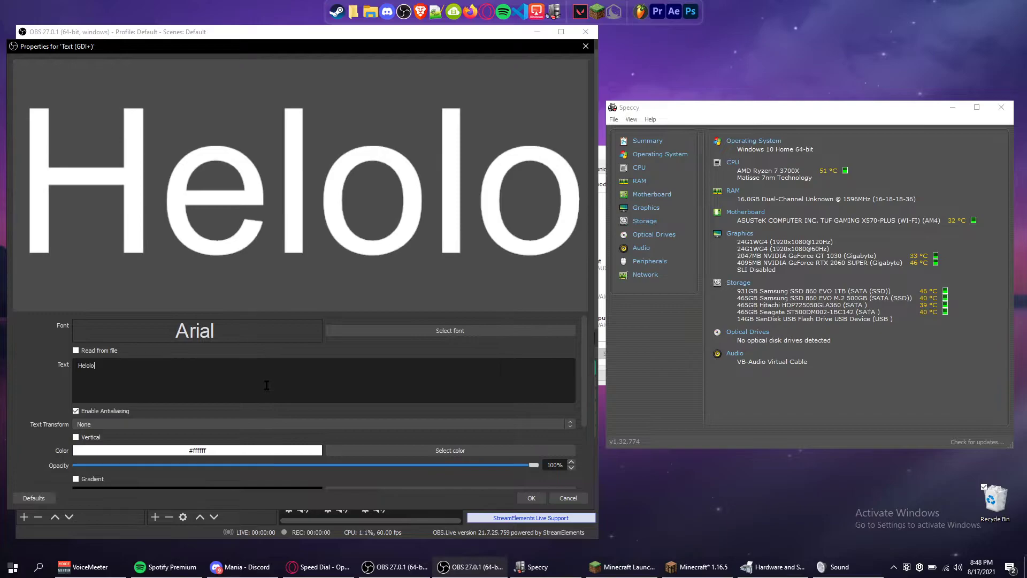
pyautogui.press('BackSpace')
pyautogui.press('BackSpace')
pyautogui.press('BackSpace')
pyautogui.write('lo')
pyautogui.rightClick(391, 458)
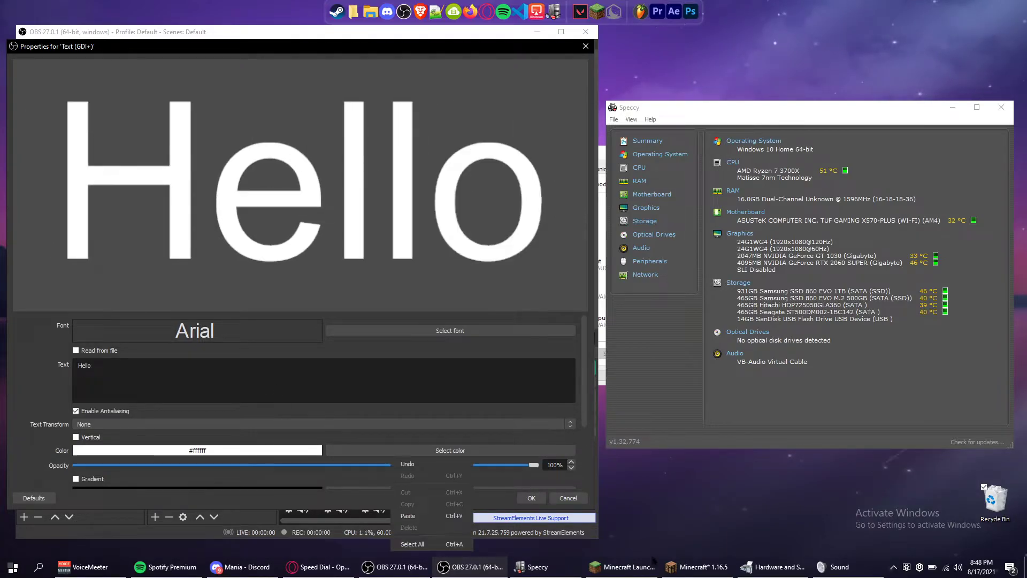
pyautogui.click(531, 497)
# Center the Hello text on the canvas
pyautogui.moveTo(144, 96); pyautogui.dragTo(254, 172)
pyautogui.rightClick(254, 173)
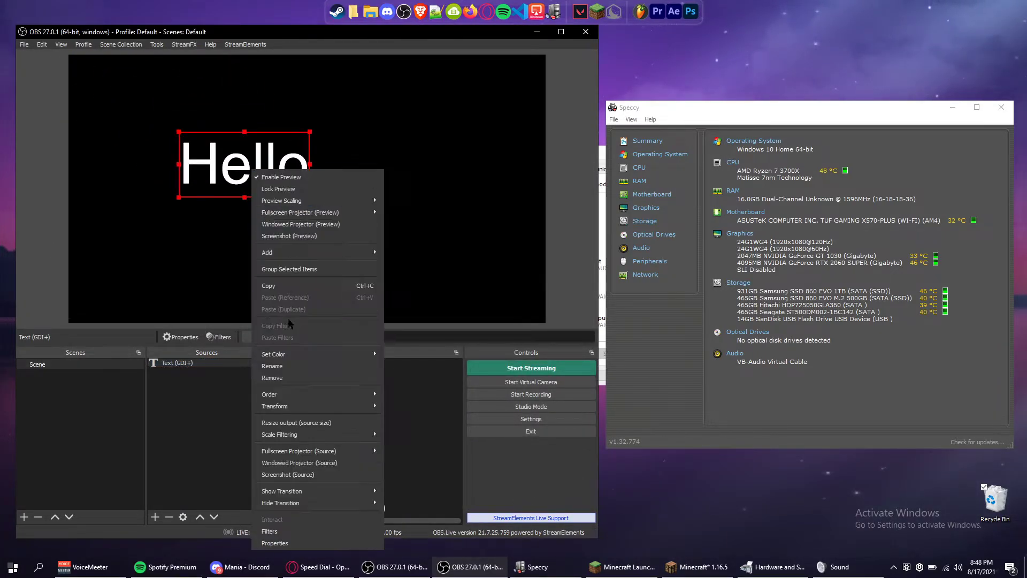
pyautogui.moveTo(354, 408)
pyautogui.click(411, 547)
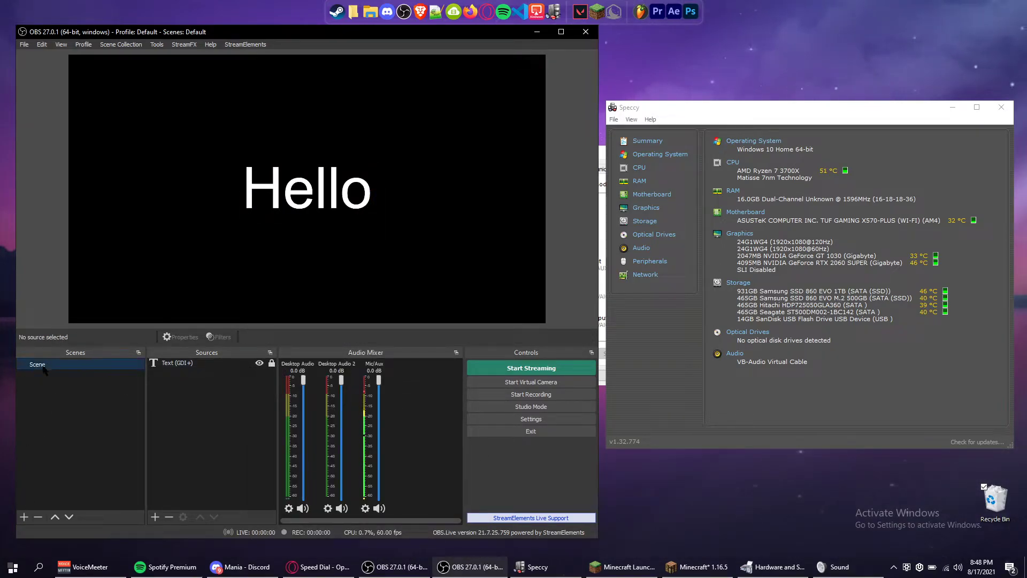
# Rename the existing scene as Scene 1 and add a scene named Scene 2, leaving Scene 1 selected
pyautogui.press('End')
pyautogui.write('1')
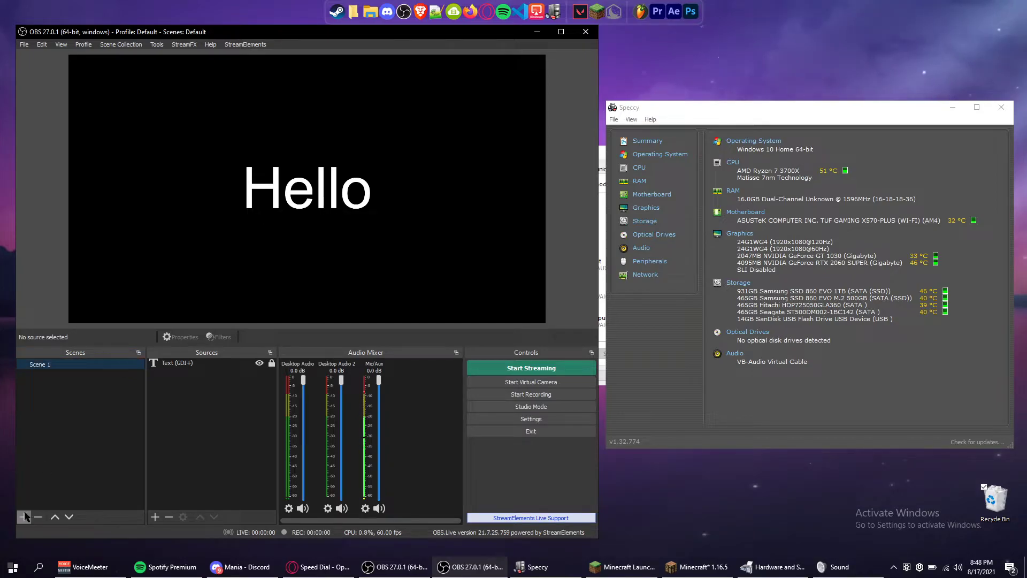
pyautogui.click(24, 517)
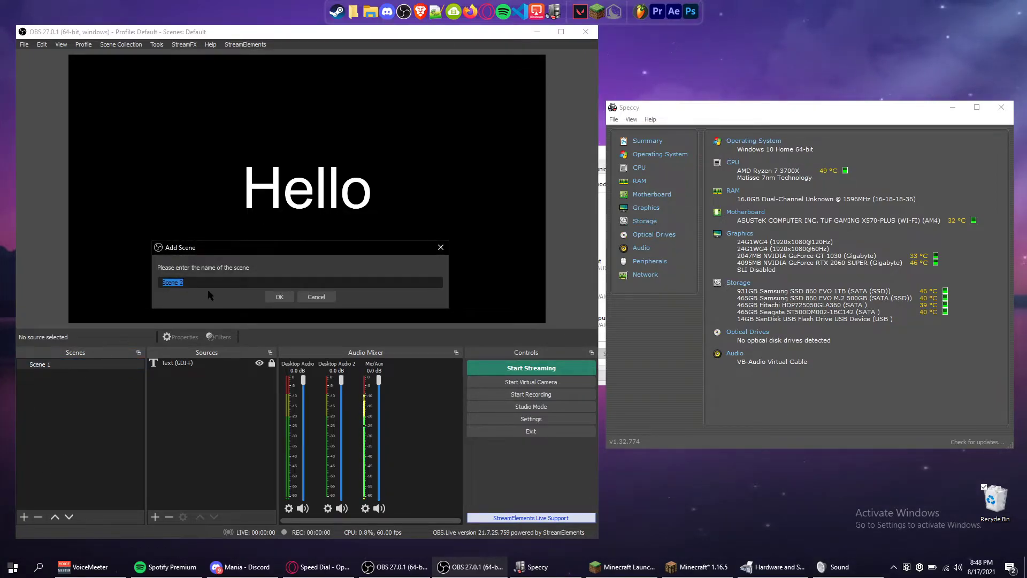
pyautogui.click(279, 296)
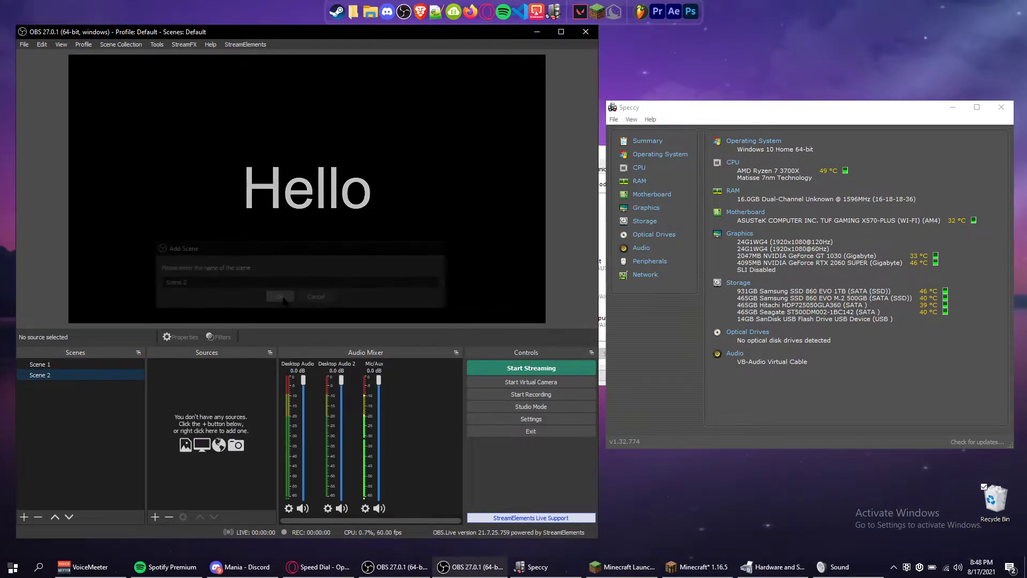
pyautogui.click(123, 363)
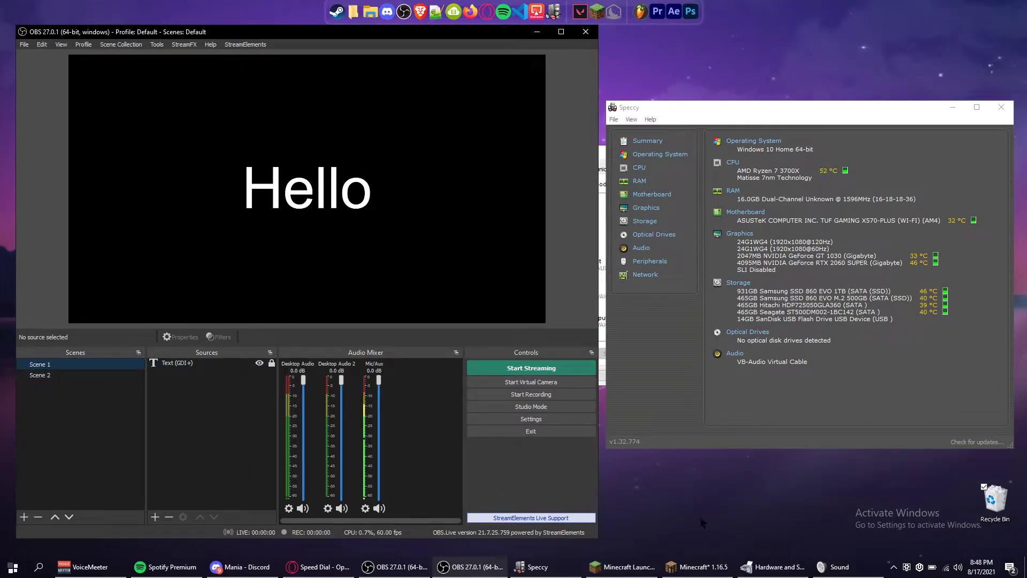
# Switch to Minecraft, go back from world selection to the fullscreen title screen, and return to OBS
pyautogui.click(713, 570)
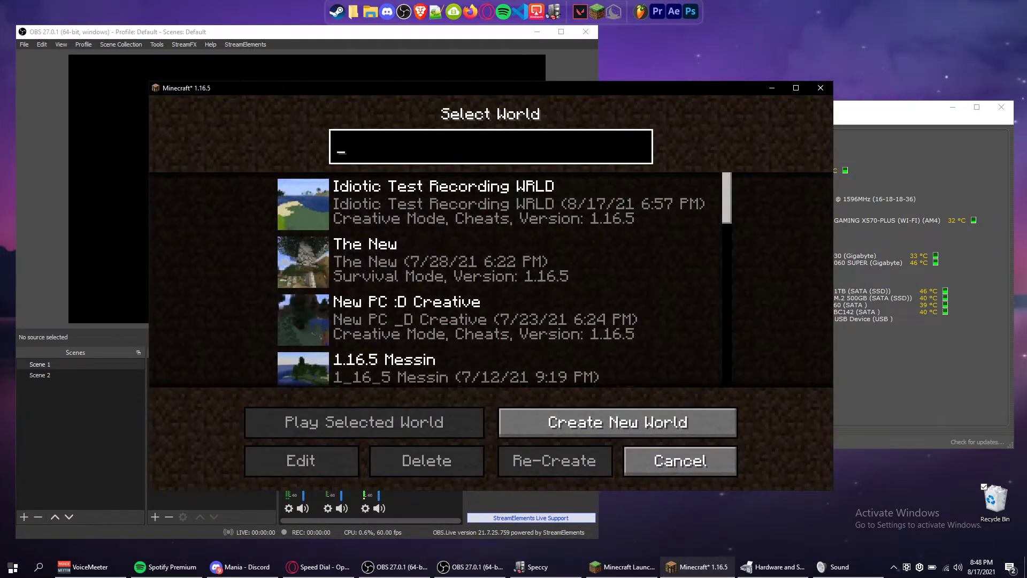
pyautogui.moveTo(447, 93); pyautogui.dragTo(485, 94)
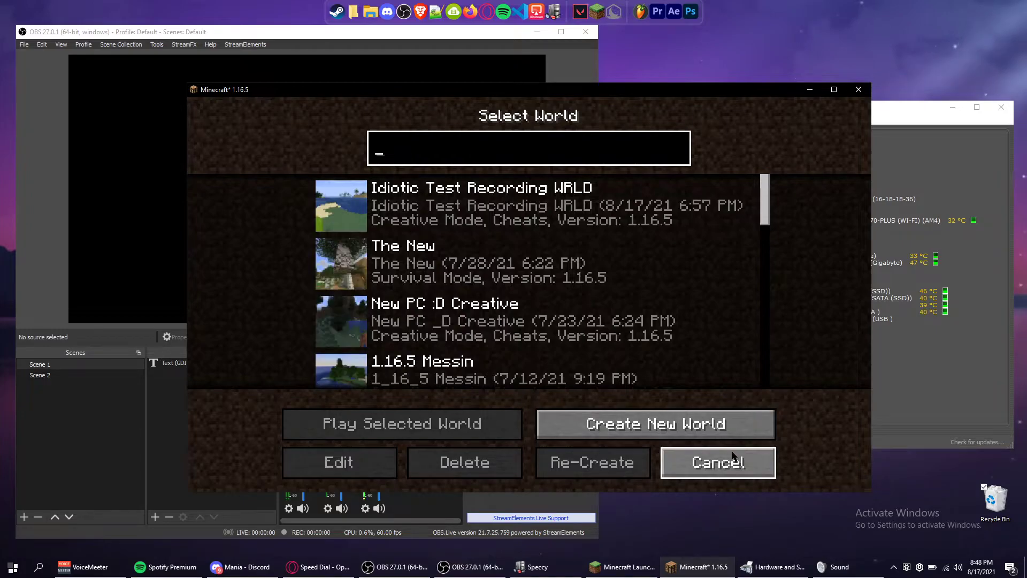
pyautogui.click(718, 462)
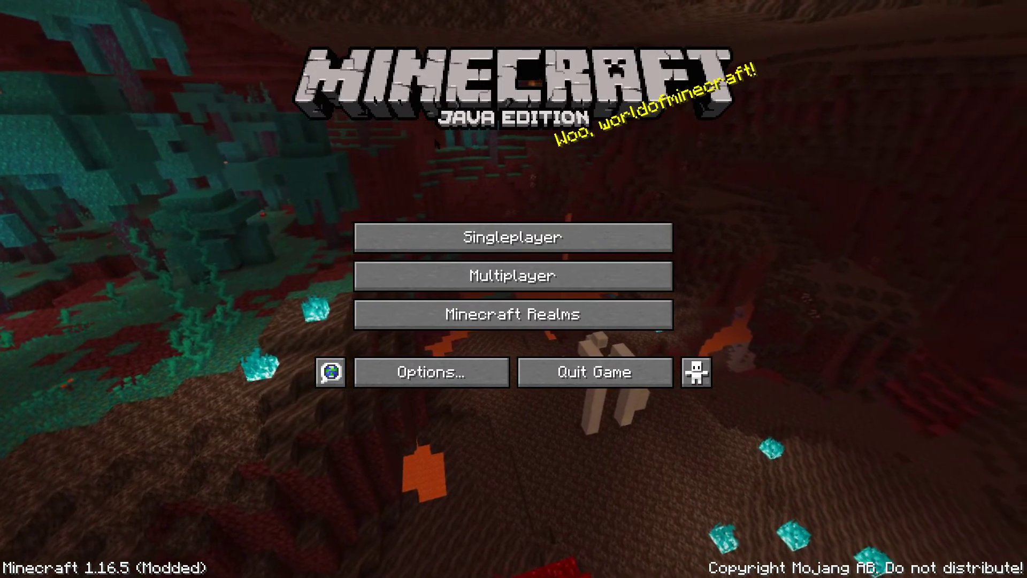
pyautogui.hotkey('alt', 'Tab')
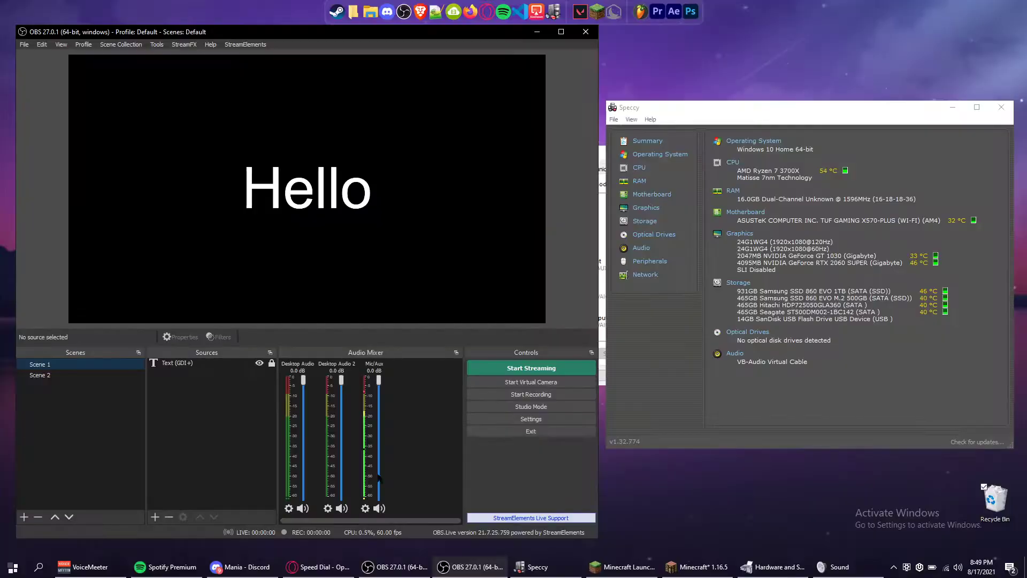
pyautogui.moveTo(710, 574)
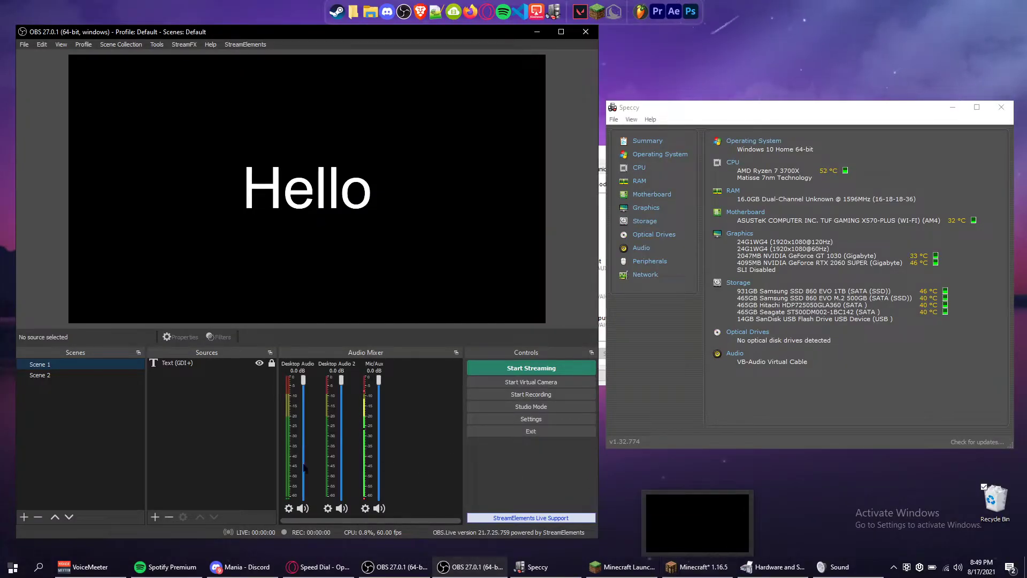
# Add a new Game Capture source to Scene 1 and set its mode to Capture specific window
pyautogui.click(155, 517)
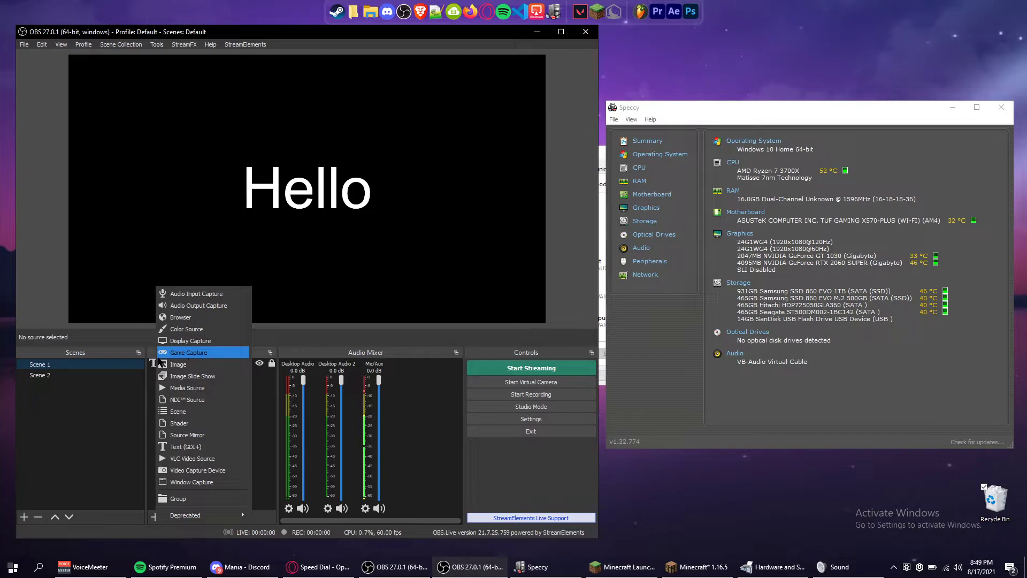
pyautogui.click(179, 353)
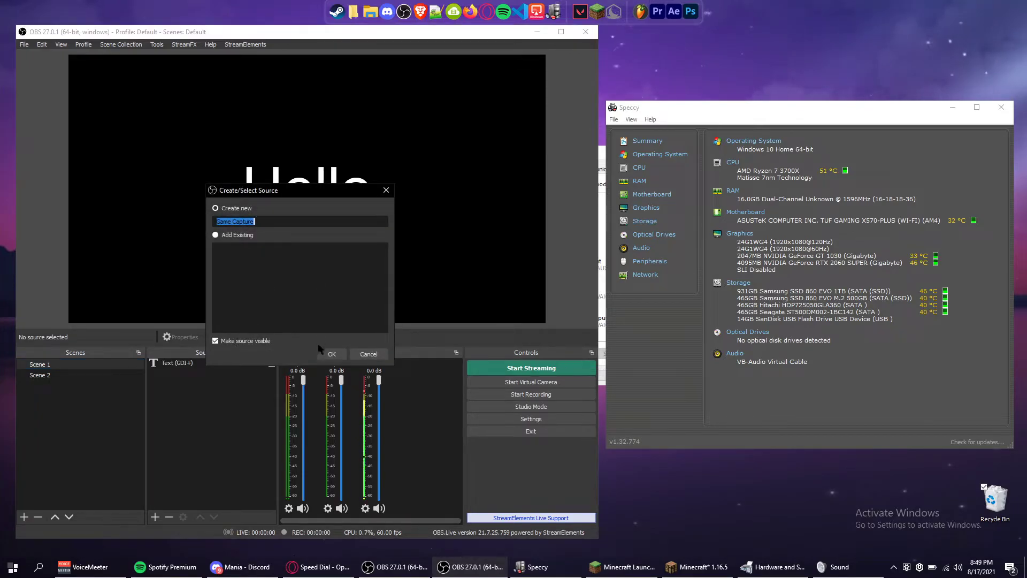
pyautogui.click(331, 353)
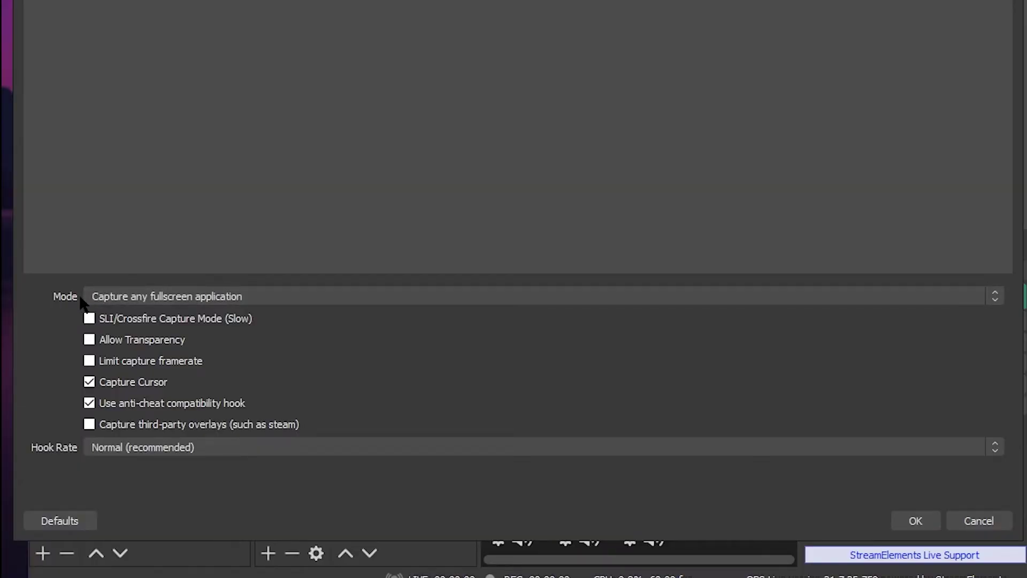
pyautogui.click(116, 299)
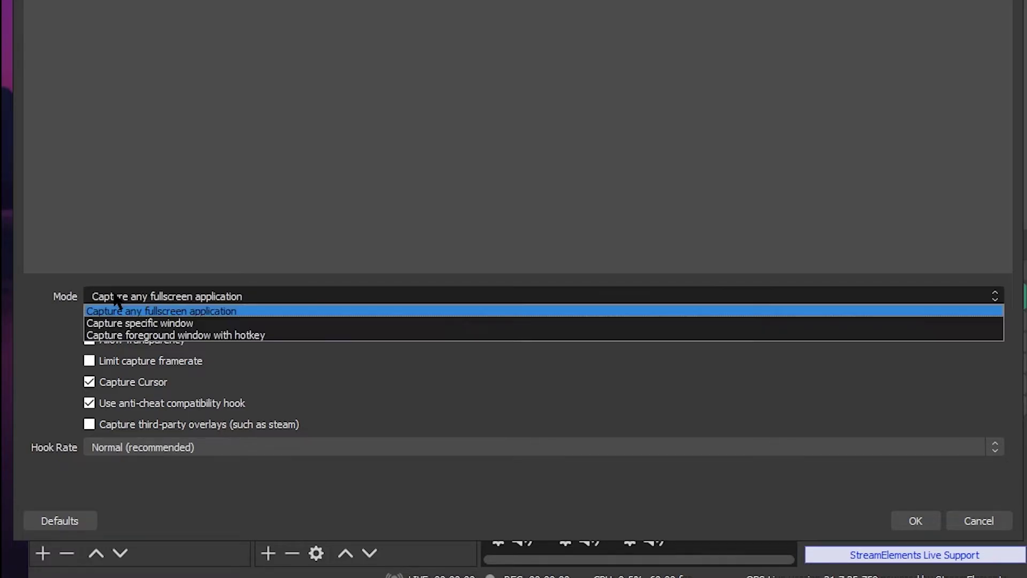
pyautogui.click(117, 325)
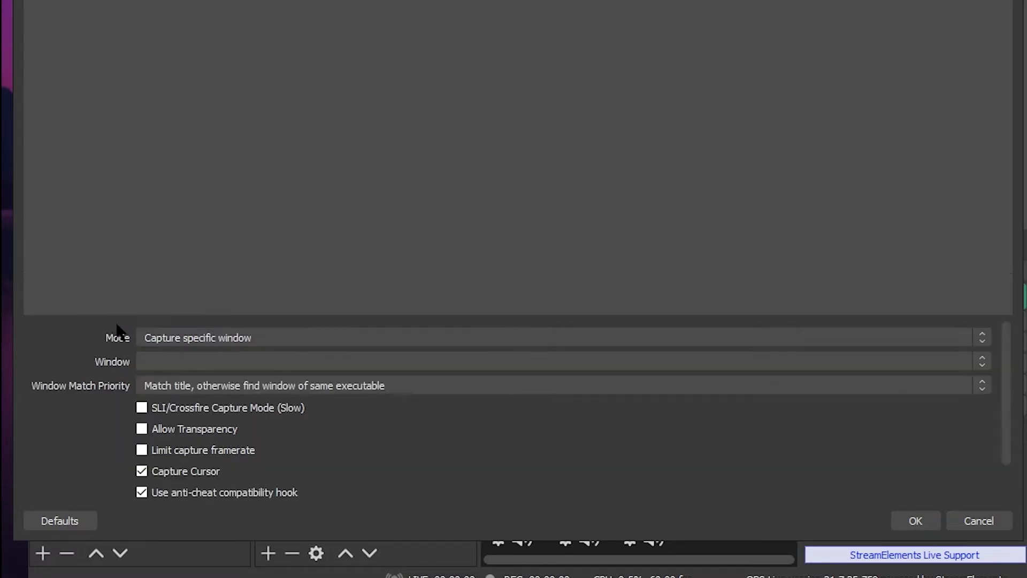
# Set the captured window to [javaw.exe]: Minecraft* 1.16.5, confirm the source's properties, and lock the Game Capture source
pyautogui.click(168, 361)
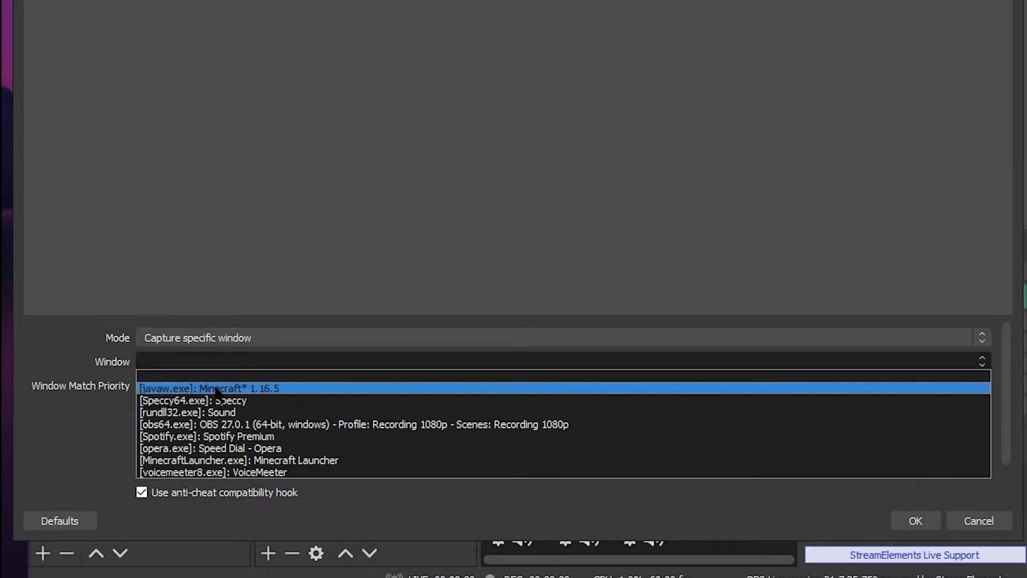
pyautogui.press('End')
pyautogui.click(276, 396)
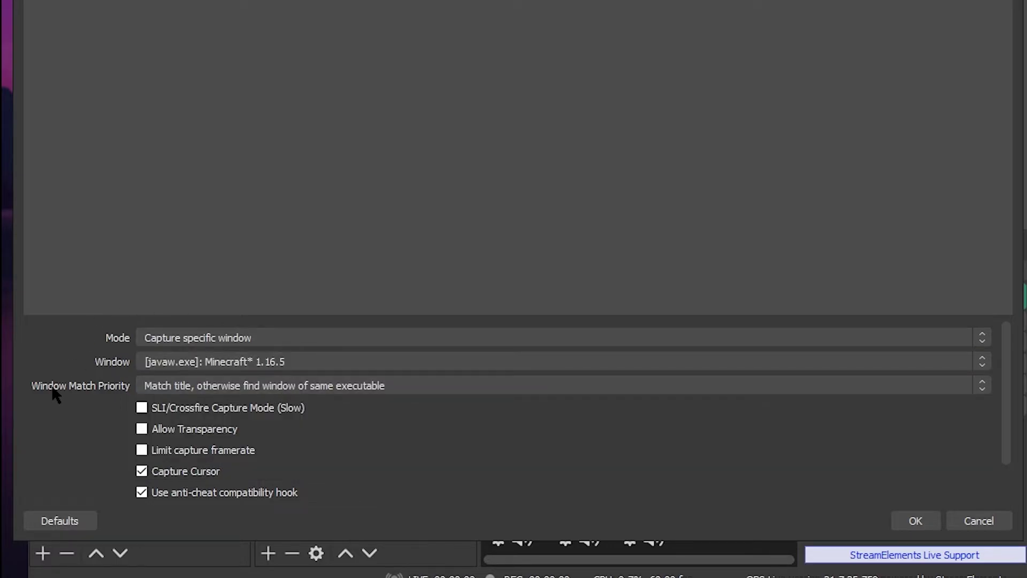
pyautogui.scroll(-2, 51, 385)
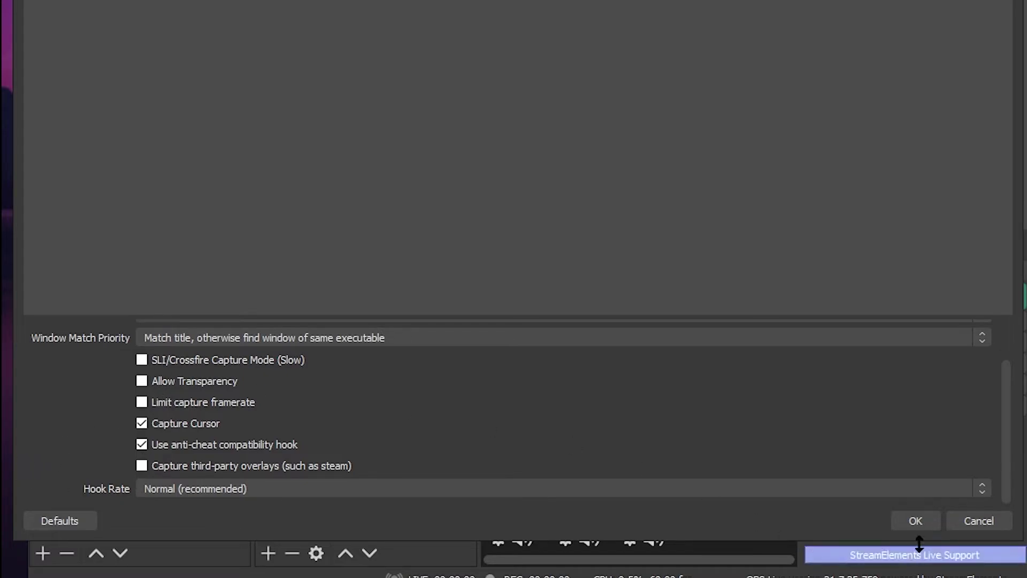
pyautogui.click(917, 522)
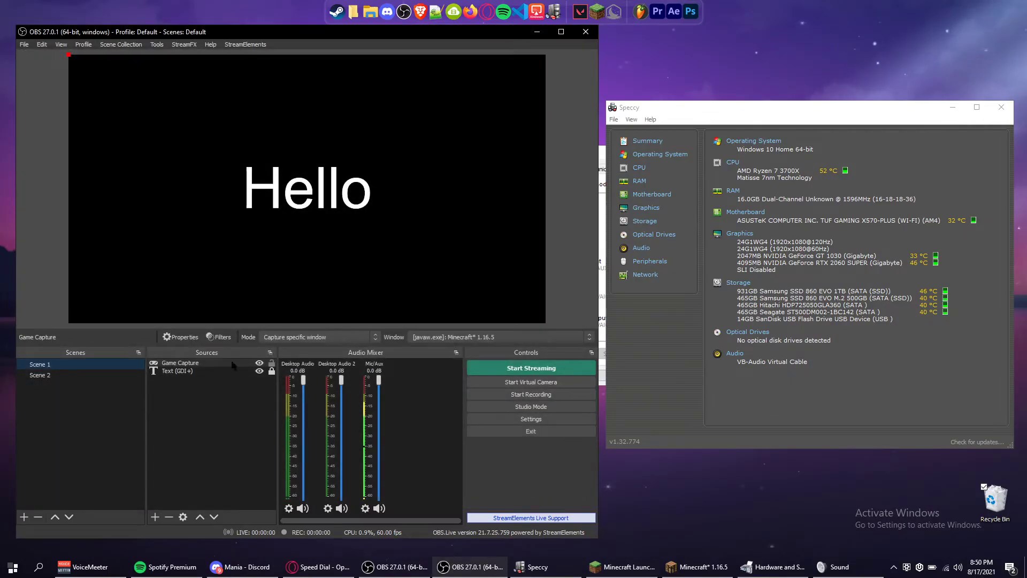
pyautogui.click(216, 403)
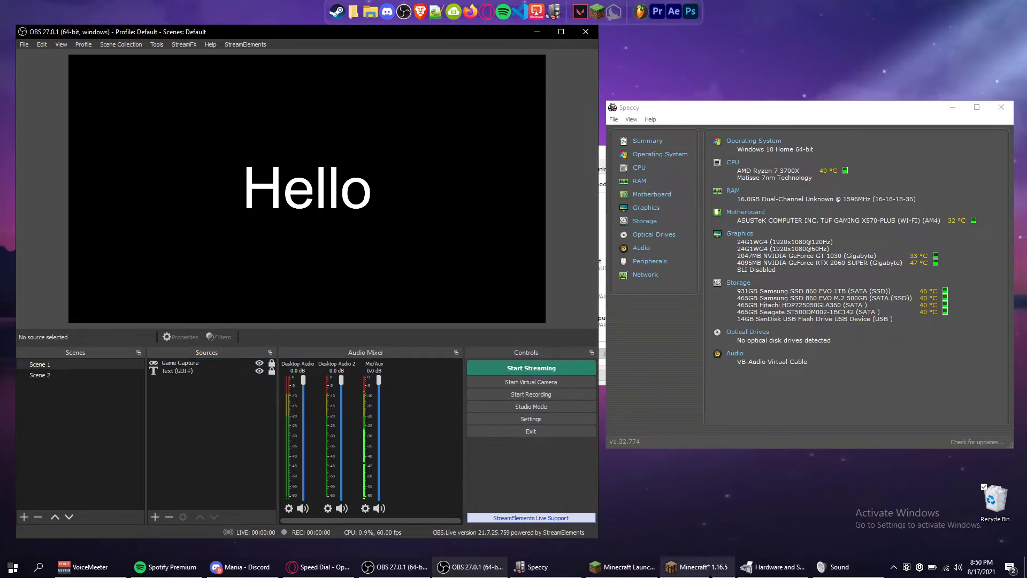
# Bring Minecraft up to hook the capture, start recording in OBS, and open Singleplayer in Minecraft
pyautogui.click(698, 567)
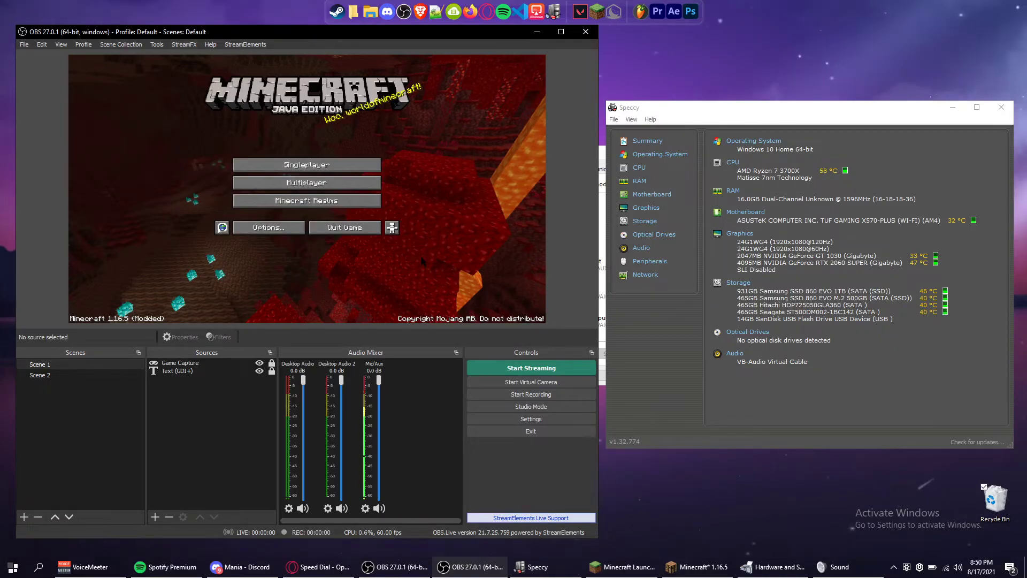
pyautogui.click(523, 396)
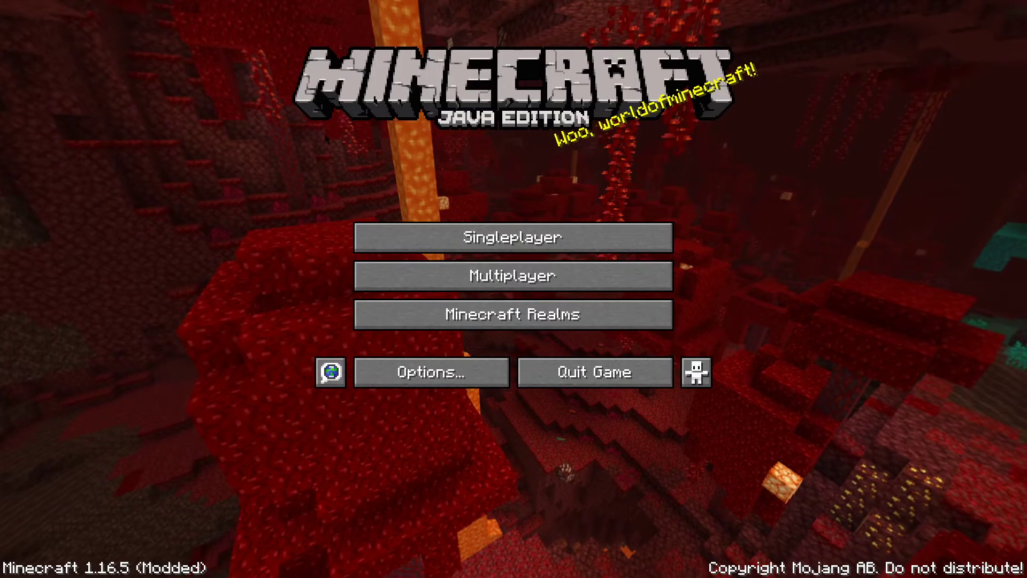
pyautogui.click(513, 236)
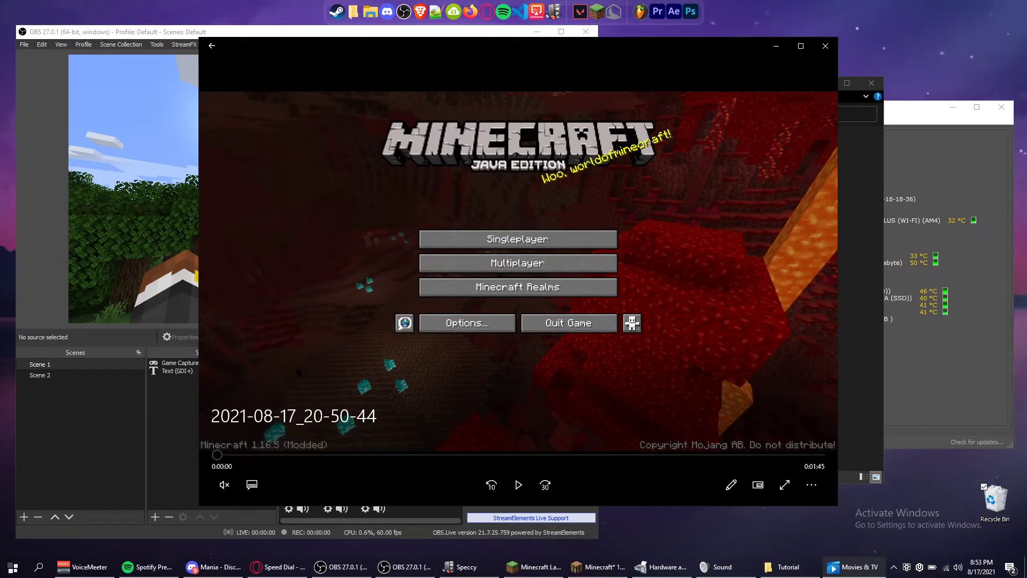
# In Movies & TV, switch the recording 2021-08-17_20-50-44 to its Mic Audio track and on to its Desktop Audio track
pyautogui.click(251, 484)
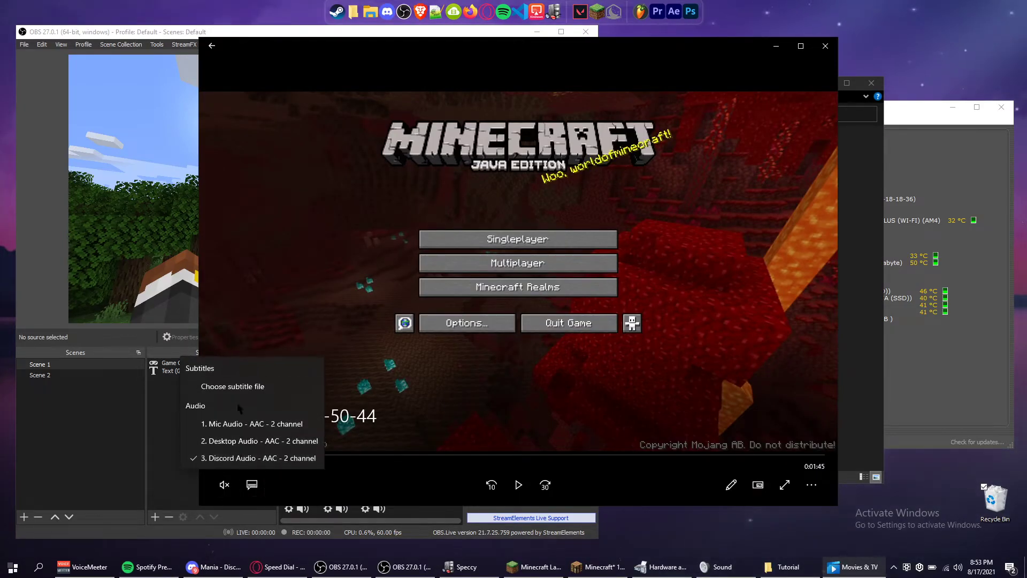
pyautogui.click(216, 423)
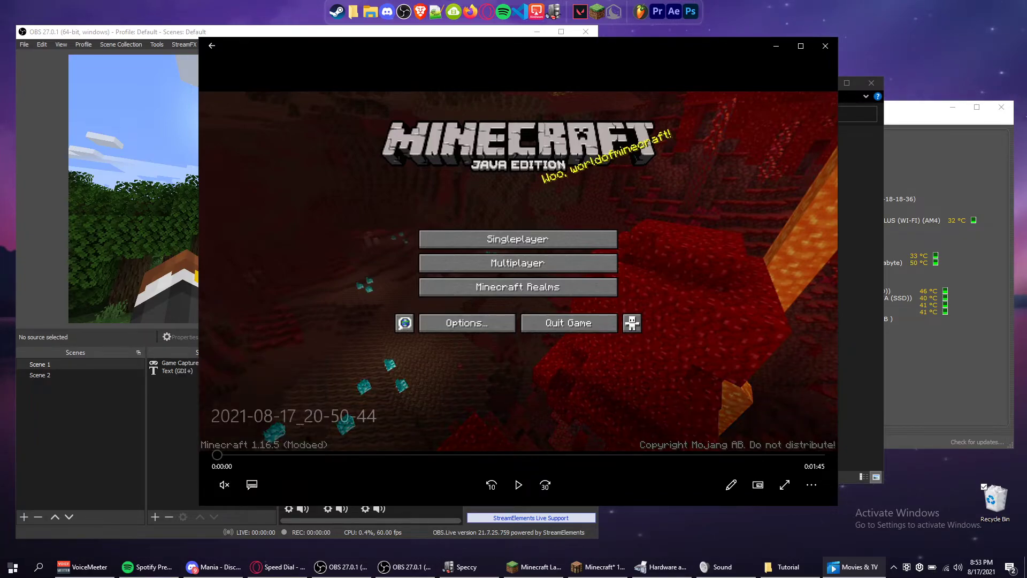
pyautogui.click(251, 484)
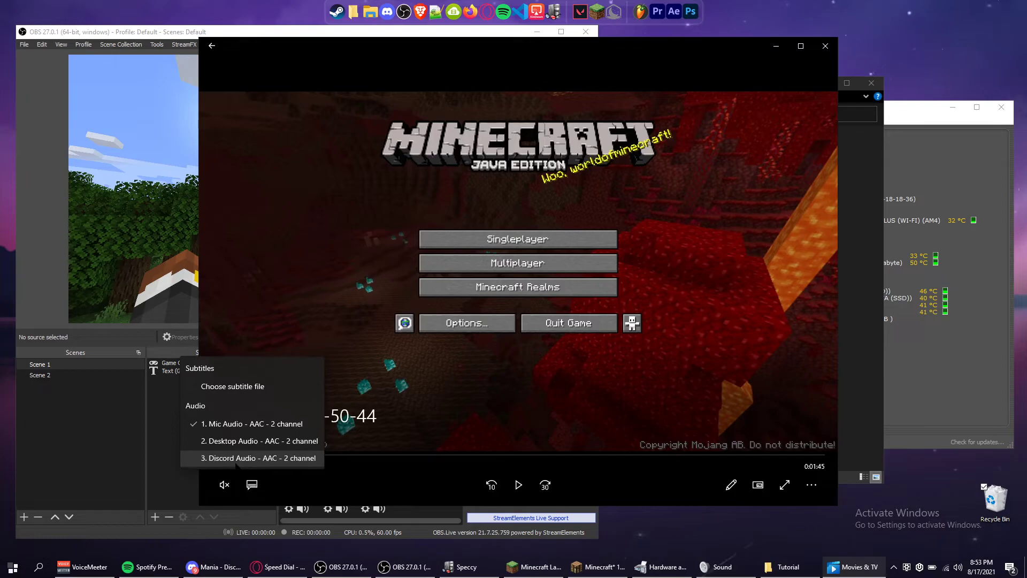
pyautogui.click(245, 443)
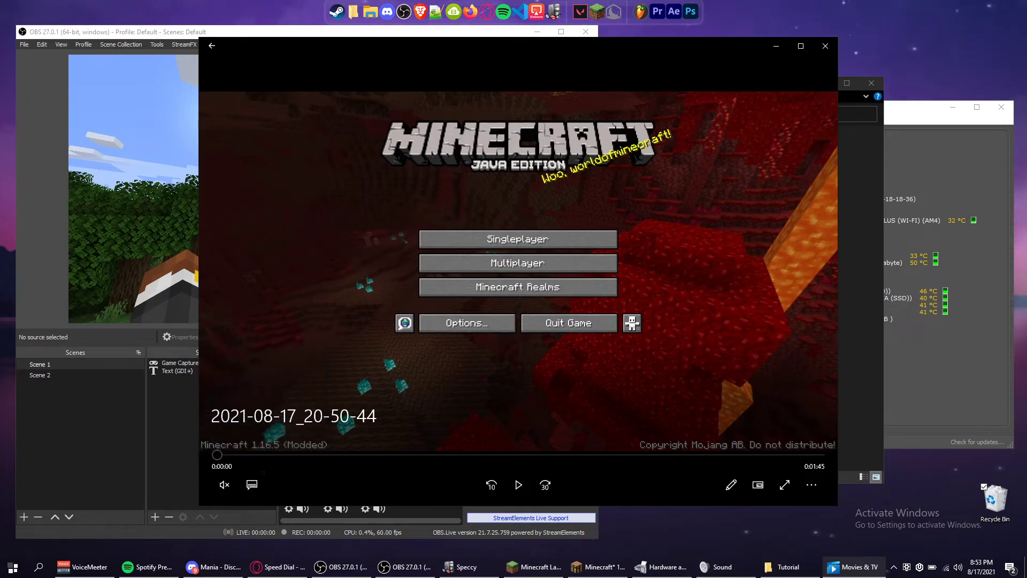
# Play the first eight seconds of the recording on the Desktop Audio track, pause it, and review its audio track list
pyautogui.click(519, 485)
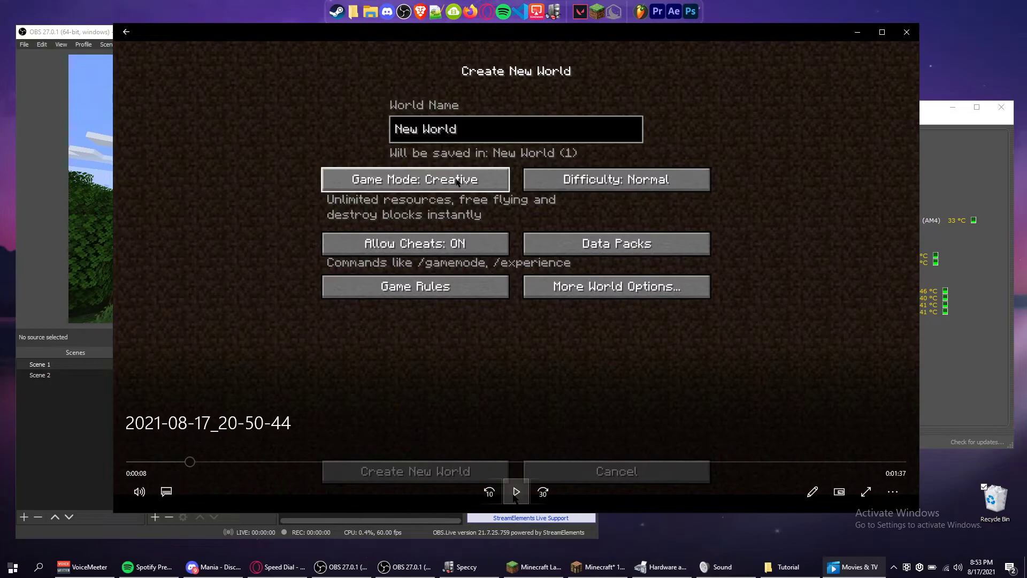
pyautogui.press('space')
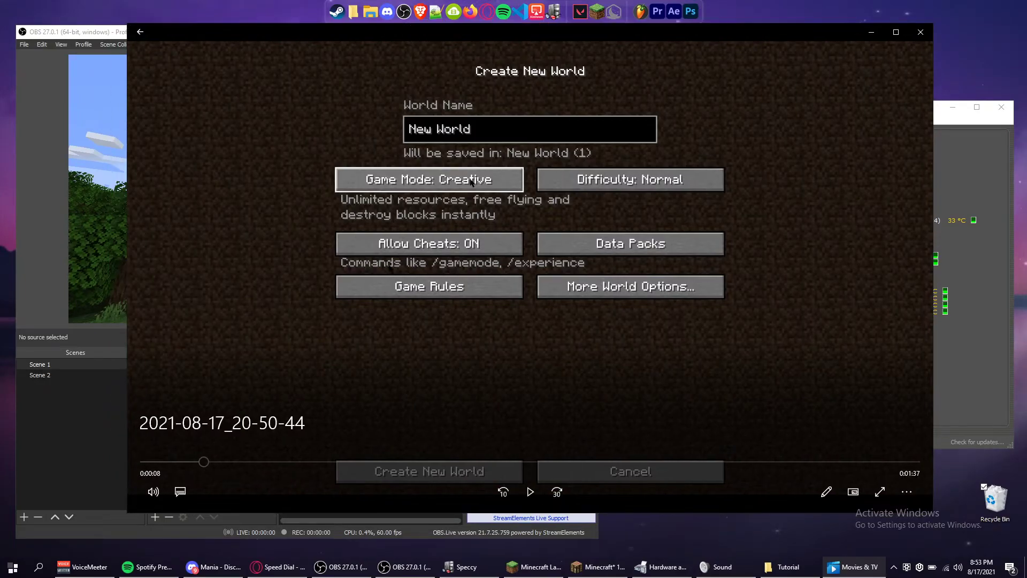
pyautogui.click(181, 491)
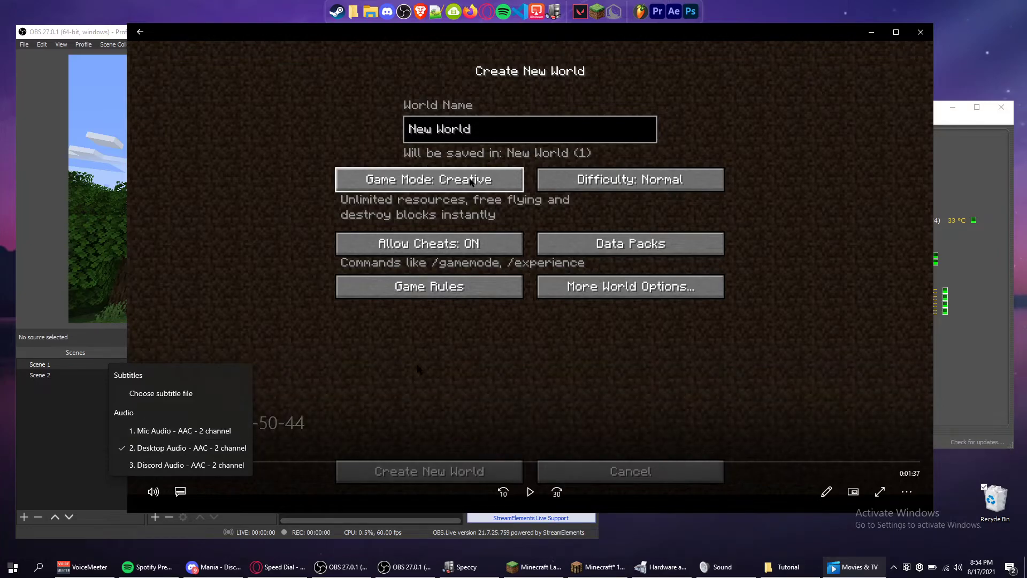
pyautogui.click(434, 358)
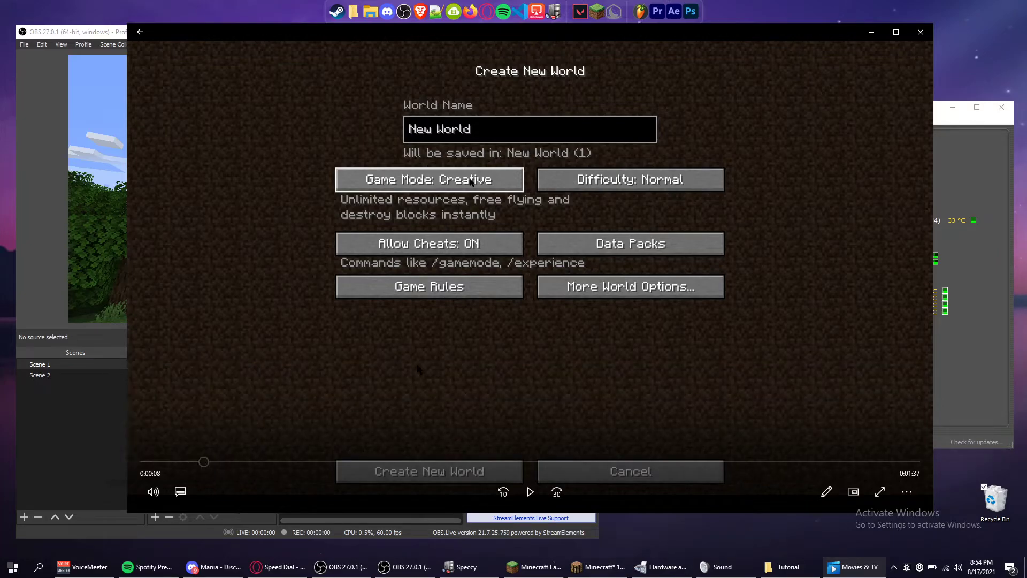
# Switch back to OBS, open the Advanced Audio Properties, and widen the dialog to show all six tracks
pyautogui.click(83, 152)
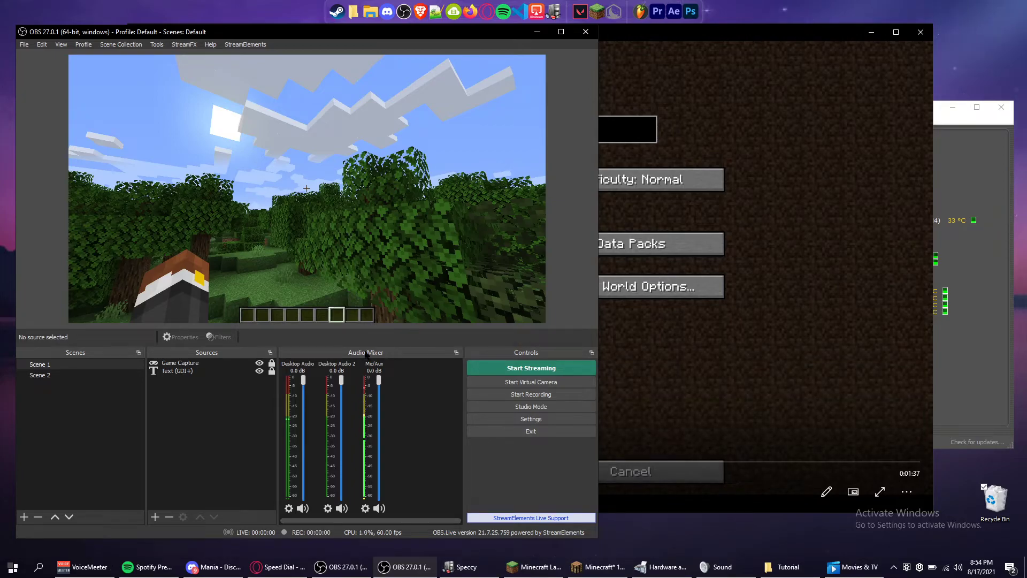
pyautogui.rightClick(399, 395)
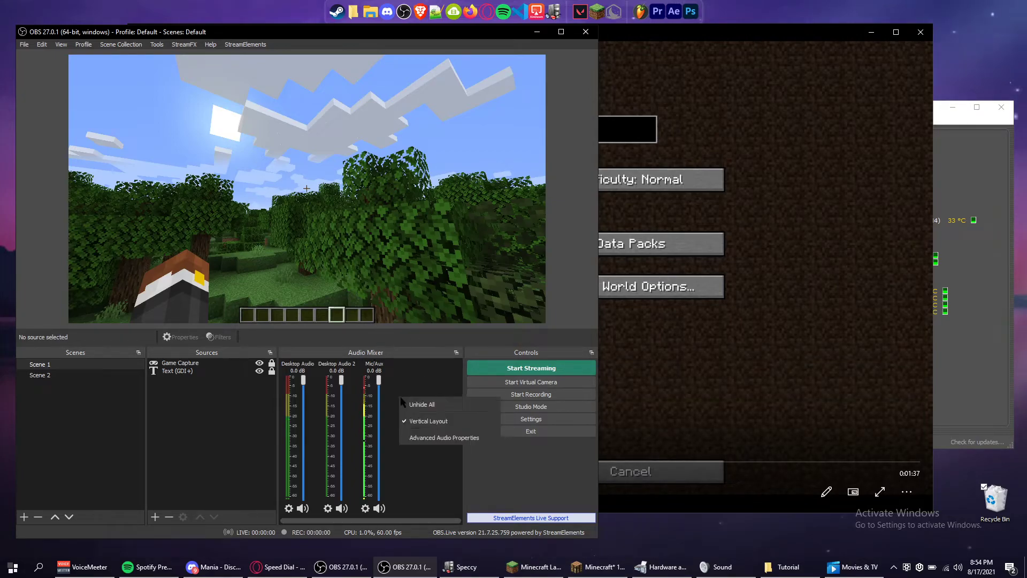
pyautogui.click(422, 436)
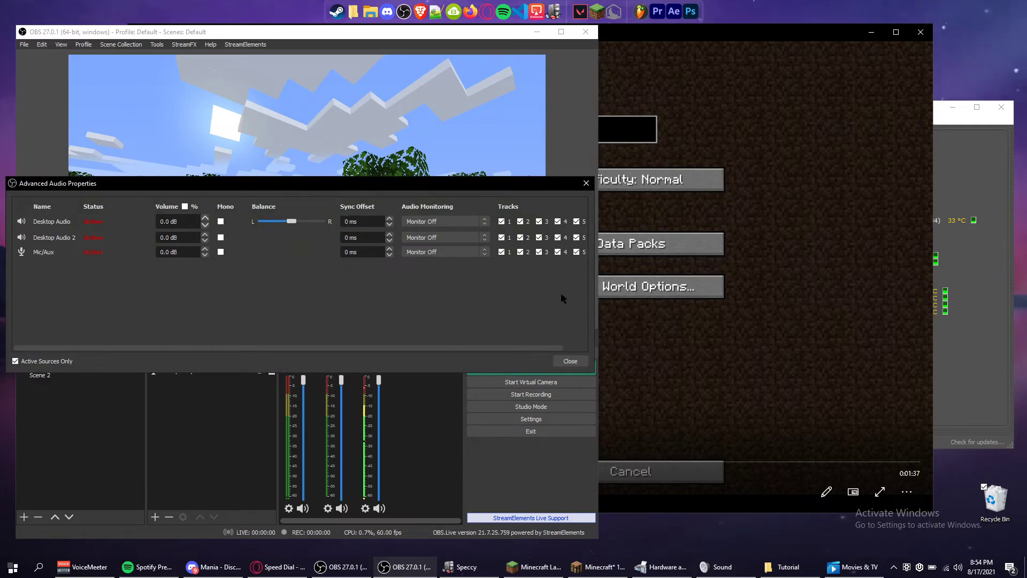
pyautogui.moveTo(596, 289); pyautogui.dragTo(778, 273)
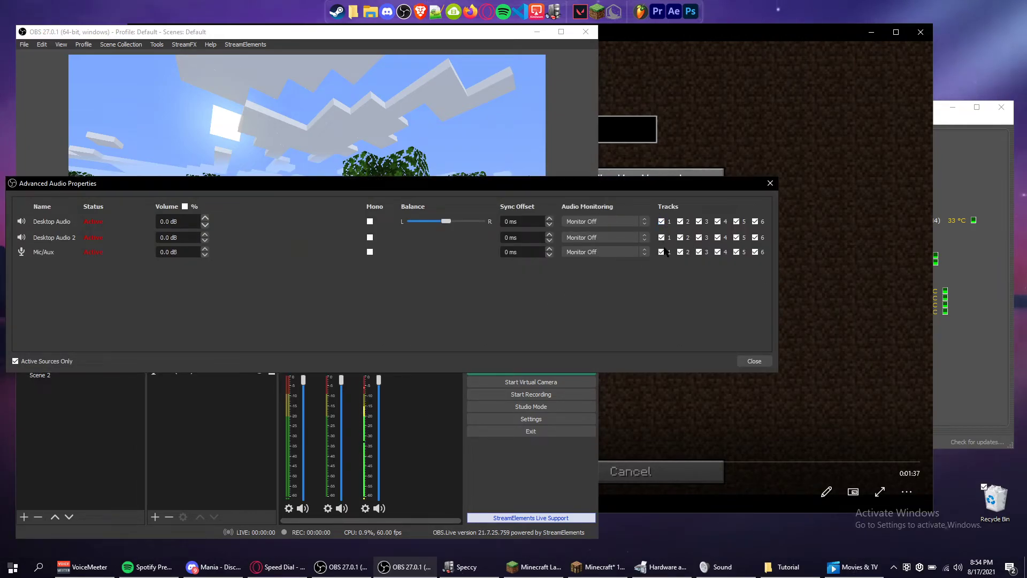
# Remove Desktop Audio, Desktop Audio 2 and Mic/Aux from tracks 4, 5 and 6
pyautogui.click(755, 252)
pyautogui.click(755, 222)
pyautogui.click(736, 221)
pyautogui.click(735, 238)
pyautogui.click(736, 252)
pyautogui.click(717, 252)
pyautogui.click(718, 221)
pyautogui.click(717, 237)
# Assign Mic/Aux only to track 1, Desktop Audio only to track 2 and Desktop Audio 2 only to track 3, and close the audio properties
pyautogui.click(698, 221)
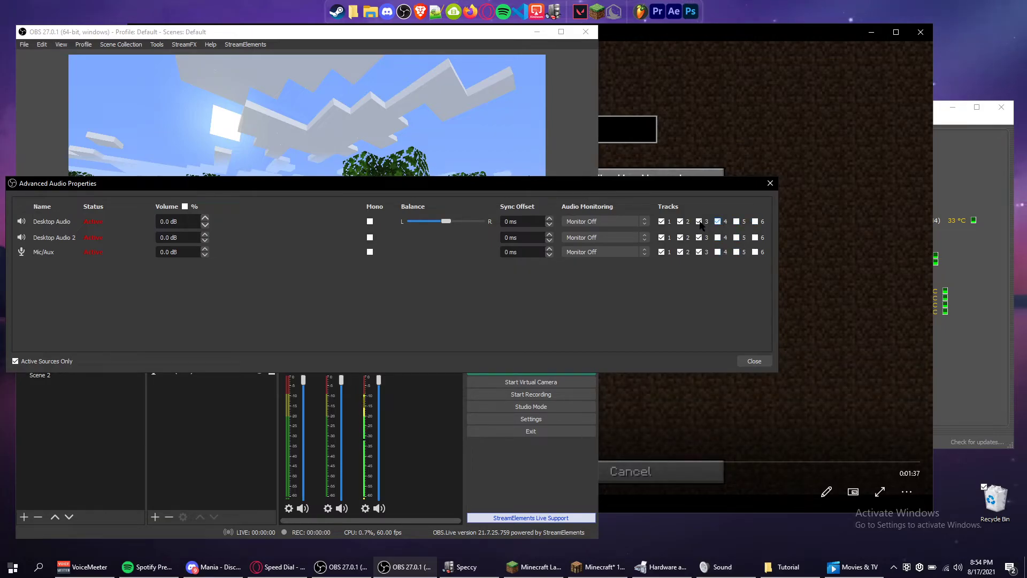
pyautogui.click(679, 252)
pyautogui.click(680, 237)
pyautogui.click(680, 222)
pyautogui.click(662, 222)
pyautogui.click(661, 237)
pyautogui.click(661, 252)
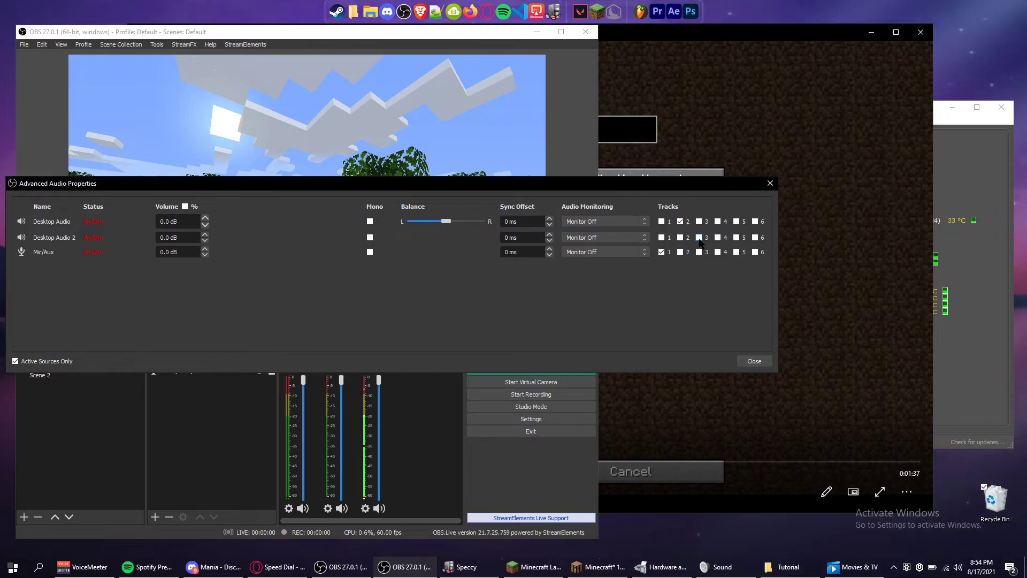
pyautogui.press('Escape')
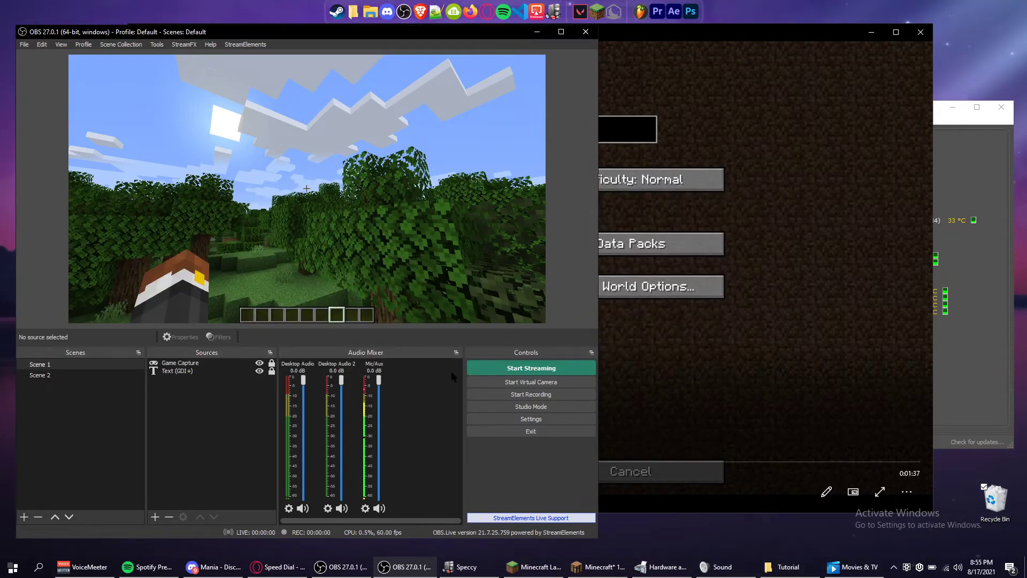
# Start a new OBS recording and, in Minecraft, place a TNT block on the grass and ignite it with a lever
pyautogui.click(502, 392)
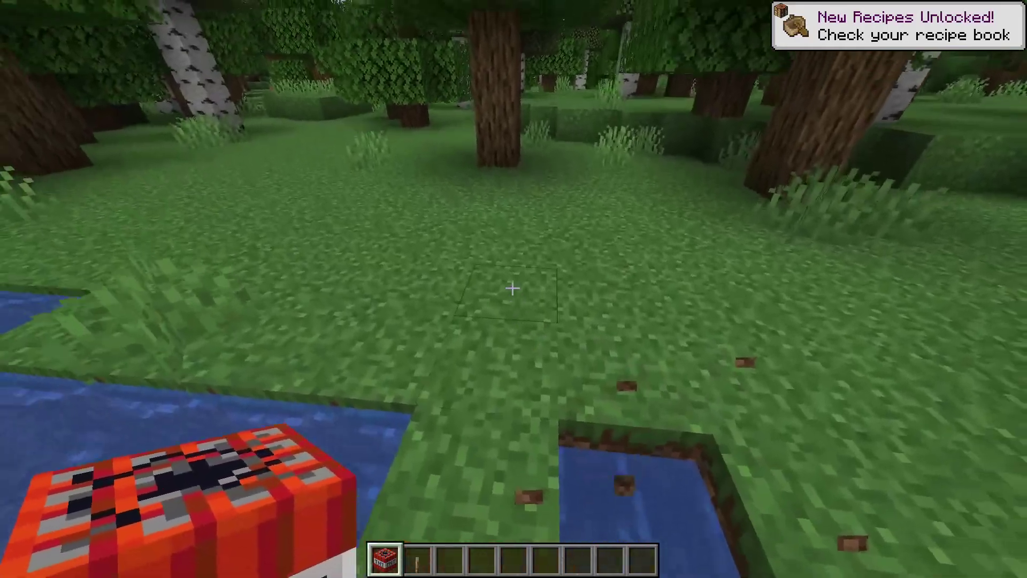
pyautogui.rightClick(512, 288)
pyautogui.press('2')
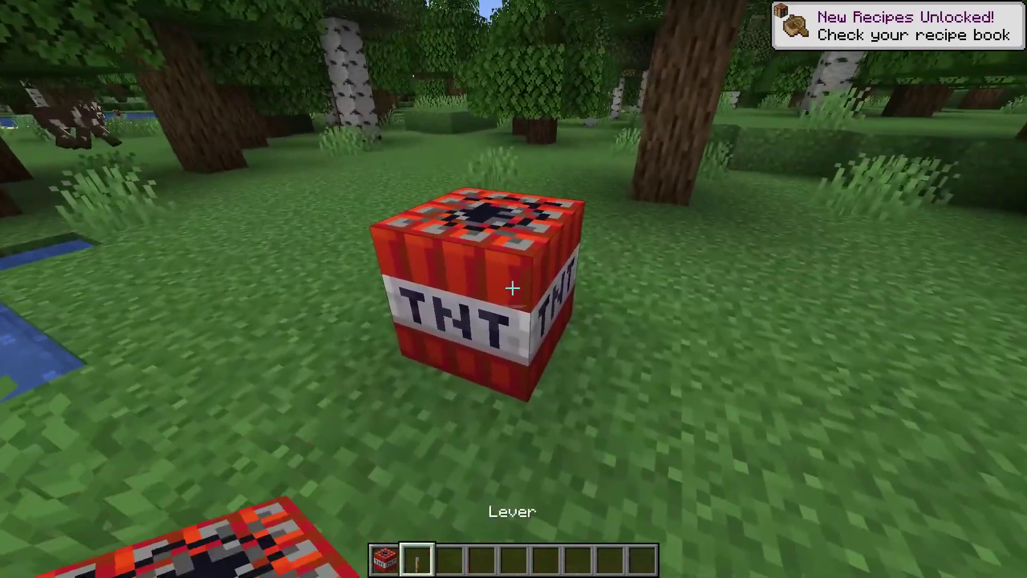
pyautogui.rightClick(513, 289)
pyautogui.rightClick(513, 289)
pyautogui.press('4')
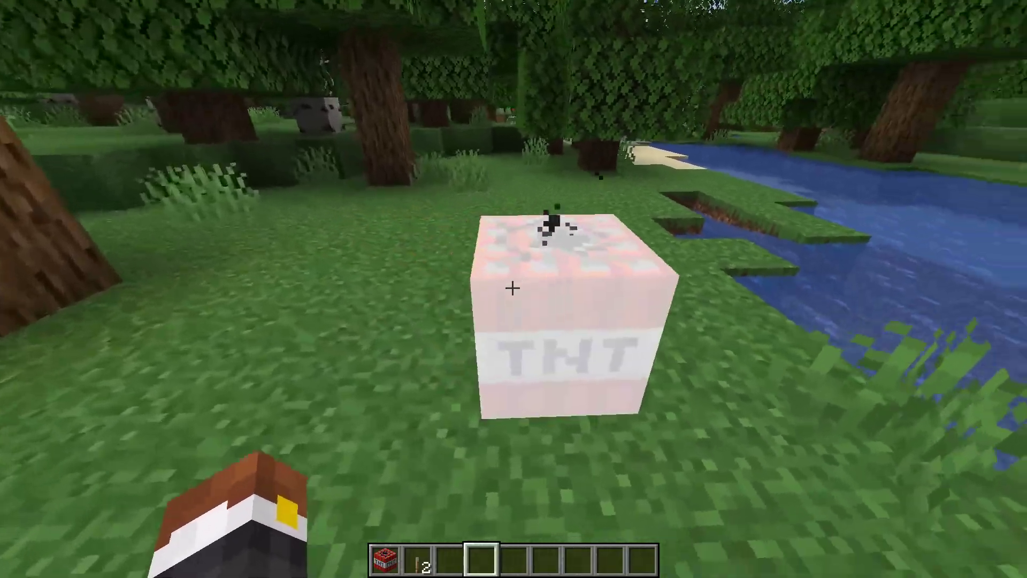
# Place a second TNT block beside the crater and ignite it with a lever
pyautogui.press('1')
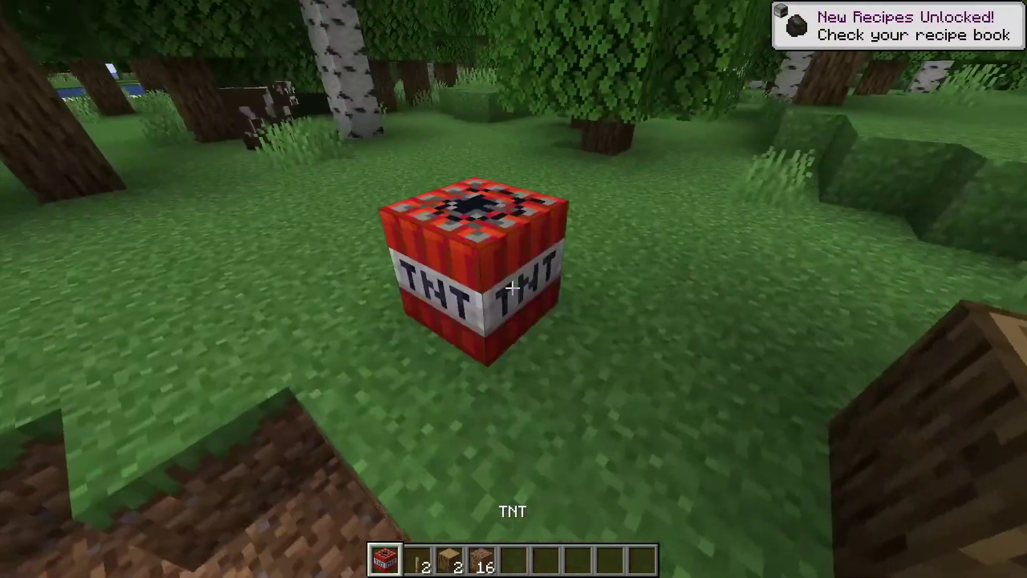
pyautogui.press('2')
pyautogui.rightClick(512, 288)
pyautogui.rightClick(512, 288)
pyautogui.scroll(-5, 512, 288)
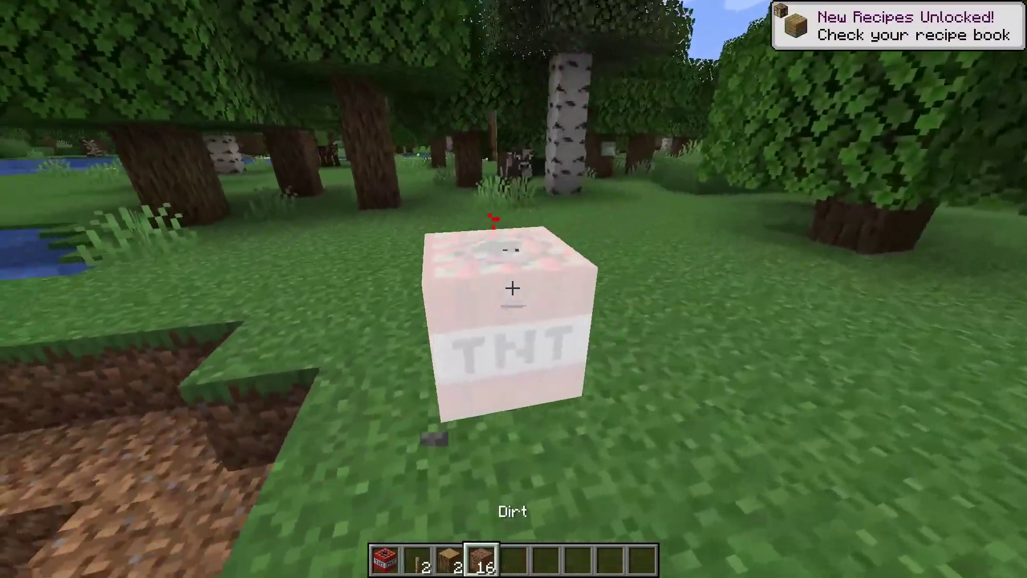
pyautogui.scroll(2, 512, 288)
pyautogui.scroll(-3, 513, 288)
pyautogui.scroll(2, 512, 288)
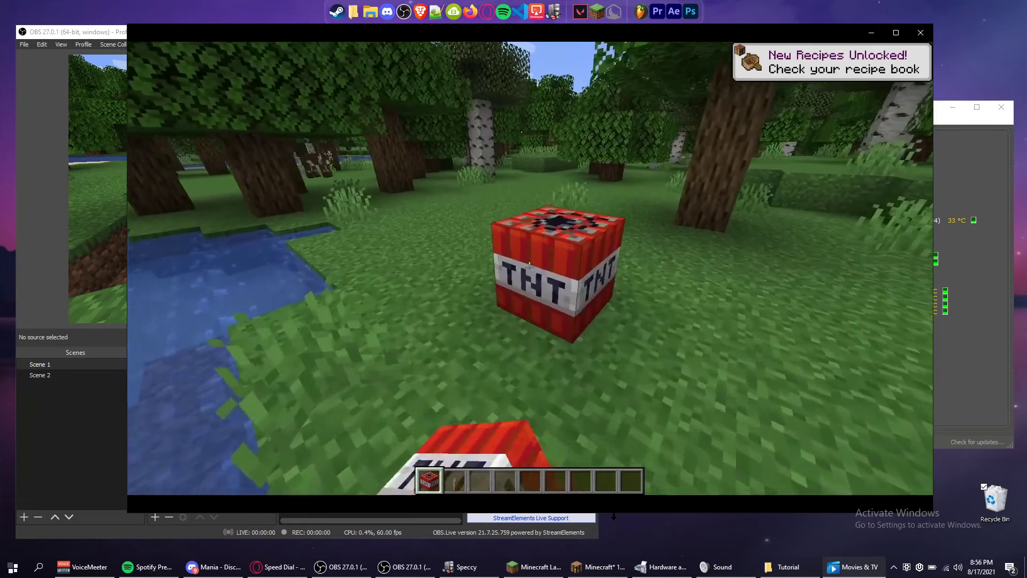
# Pause the recording 2021-08-17_20-55-05 in Movies & TV, switch it to the Desktop Audio track, and replay an earlier explosion
pyautogui.press('space')
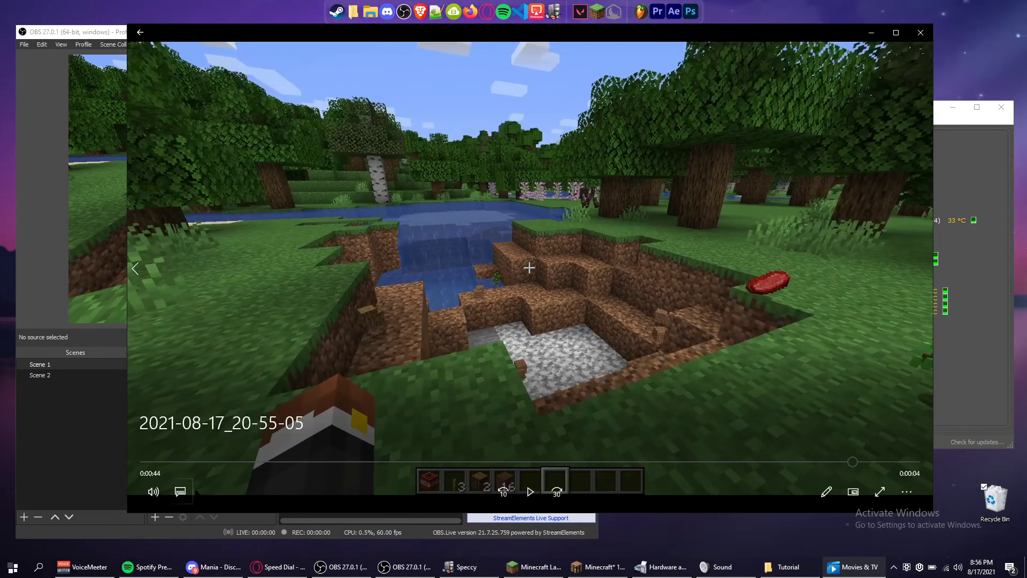
pyautogui.click(185, 491)
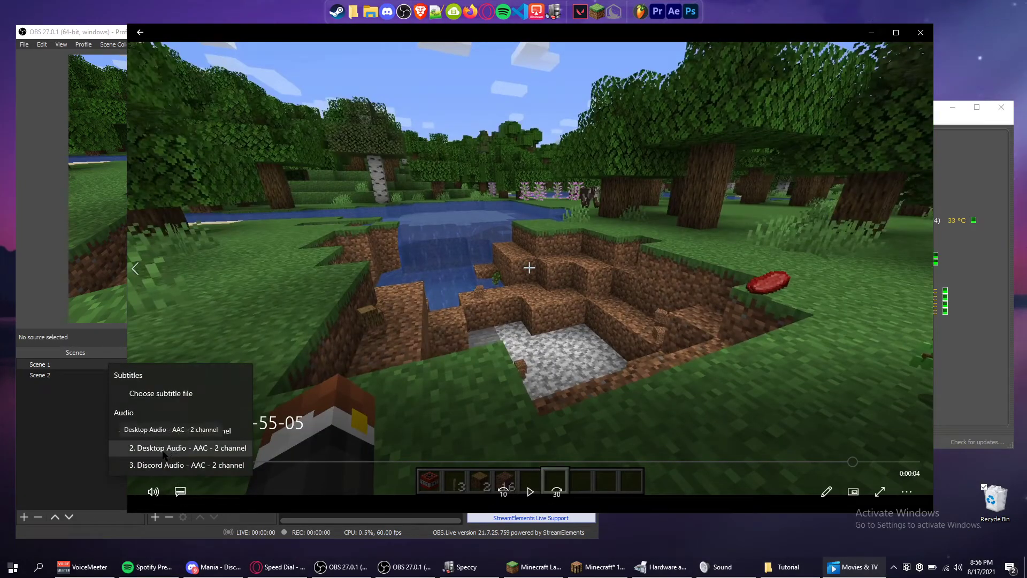
pyautogui.click(140, 449)
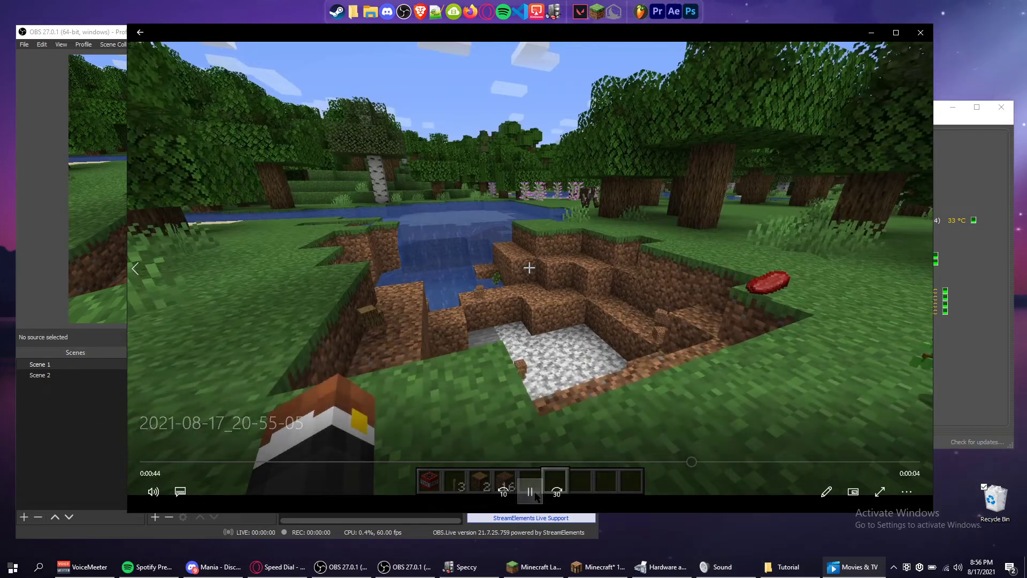
pyautogui.click(692, 461)
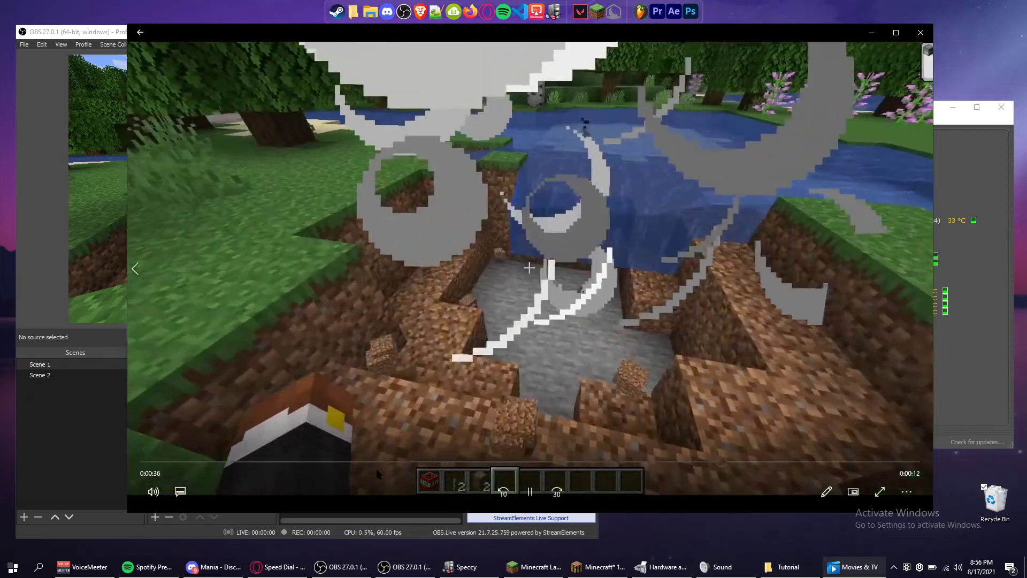